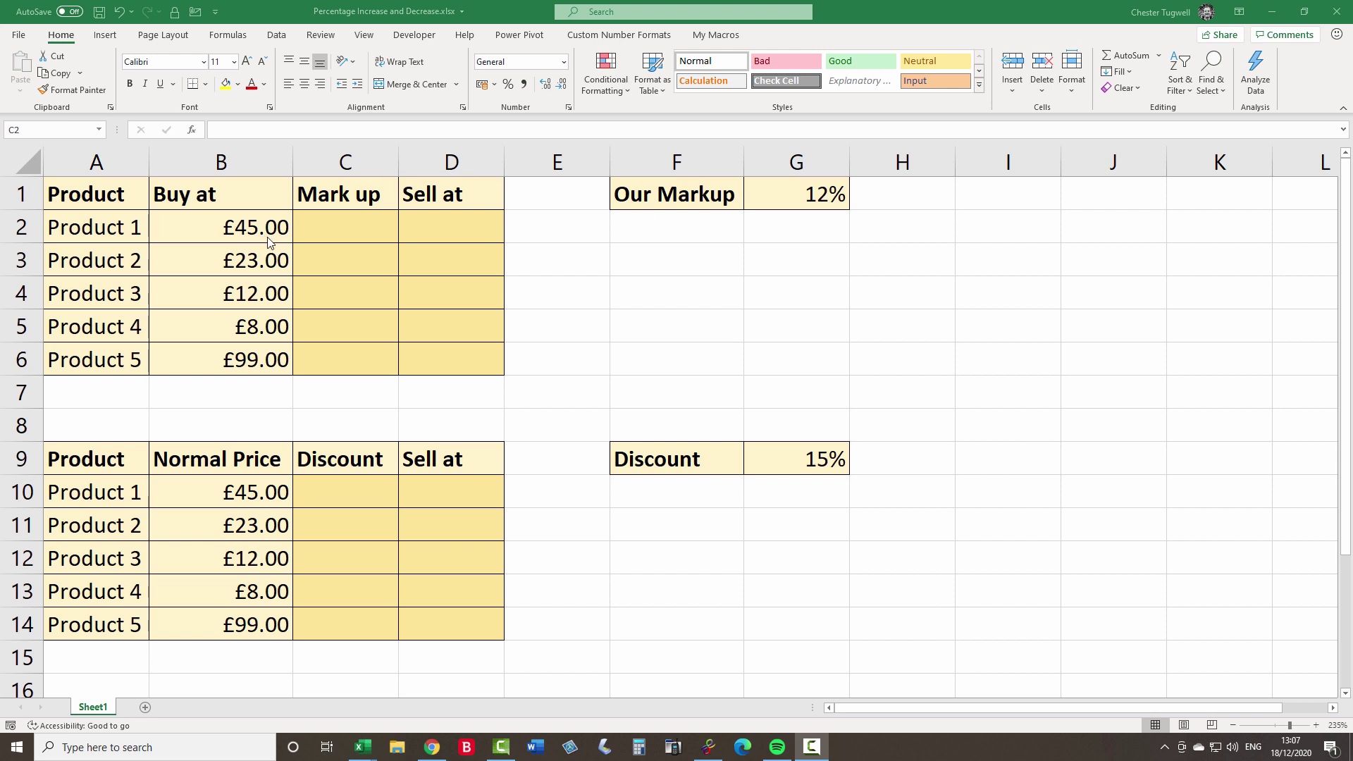
Look over Product 1's price, discount and sell-at cells and the Mark up column C2:C6.
click(251, 493)
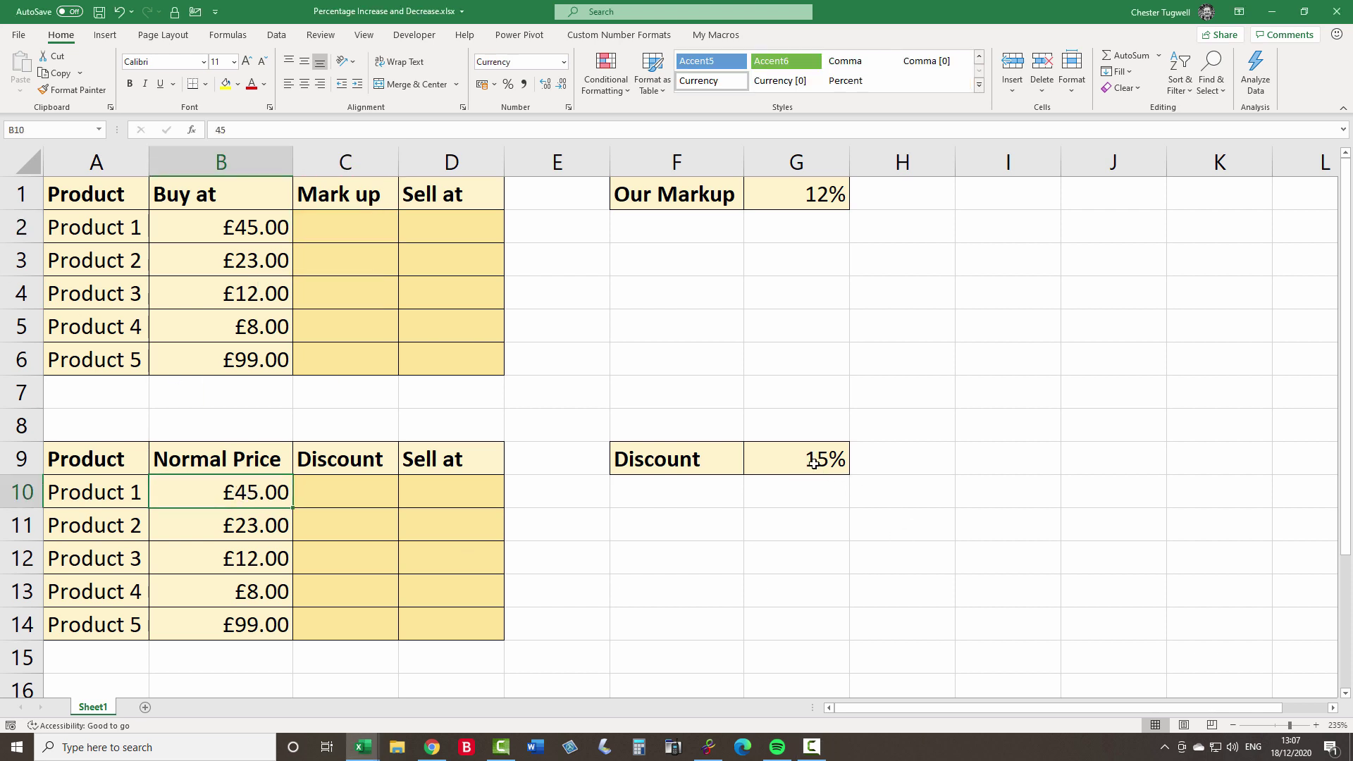
click(348, 492)
click(448, 485)
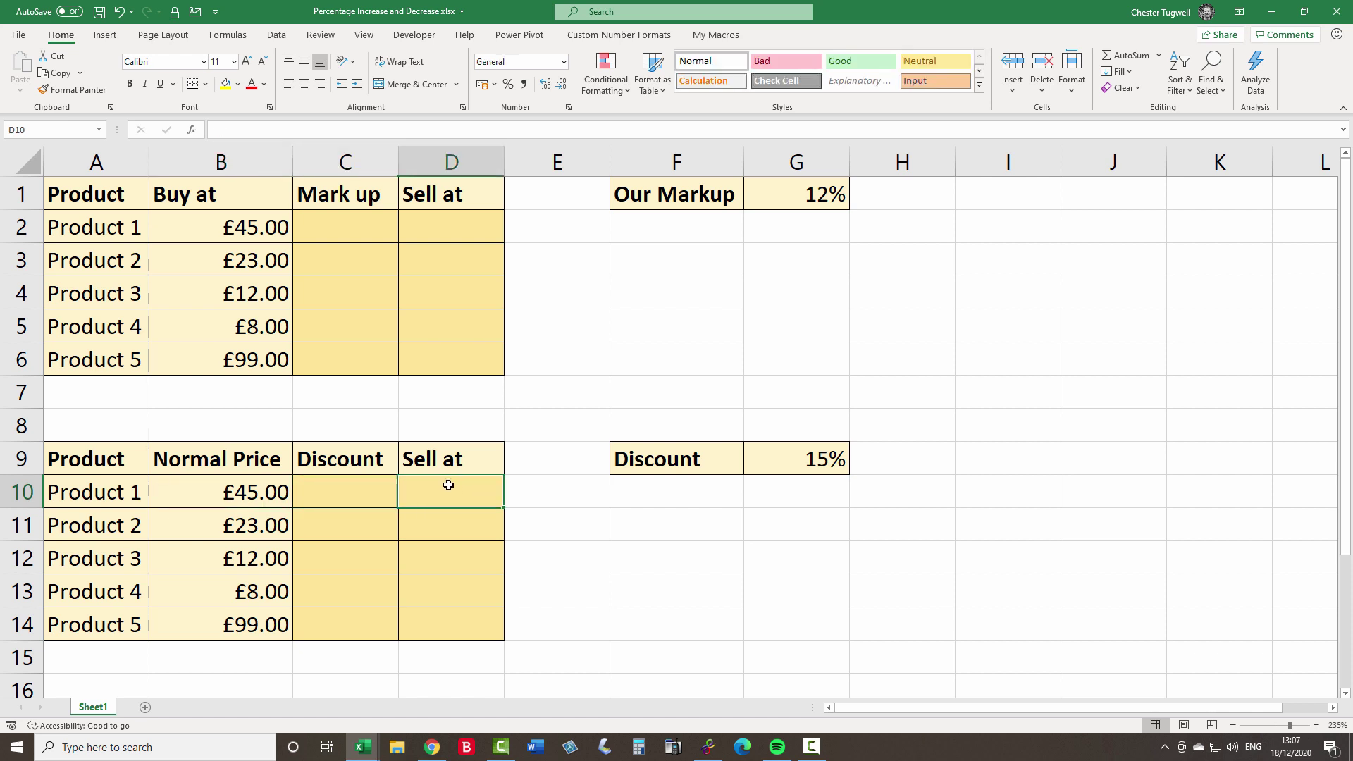
click(340, 233)
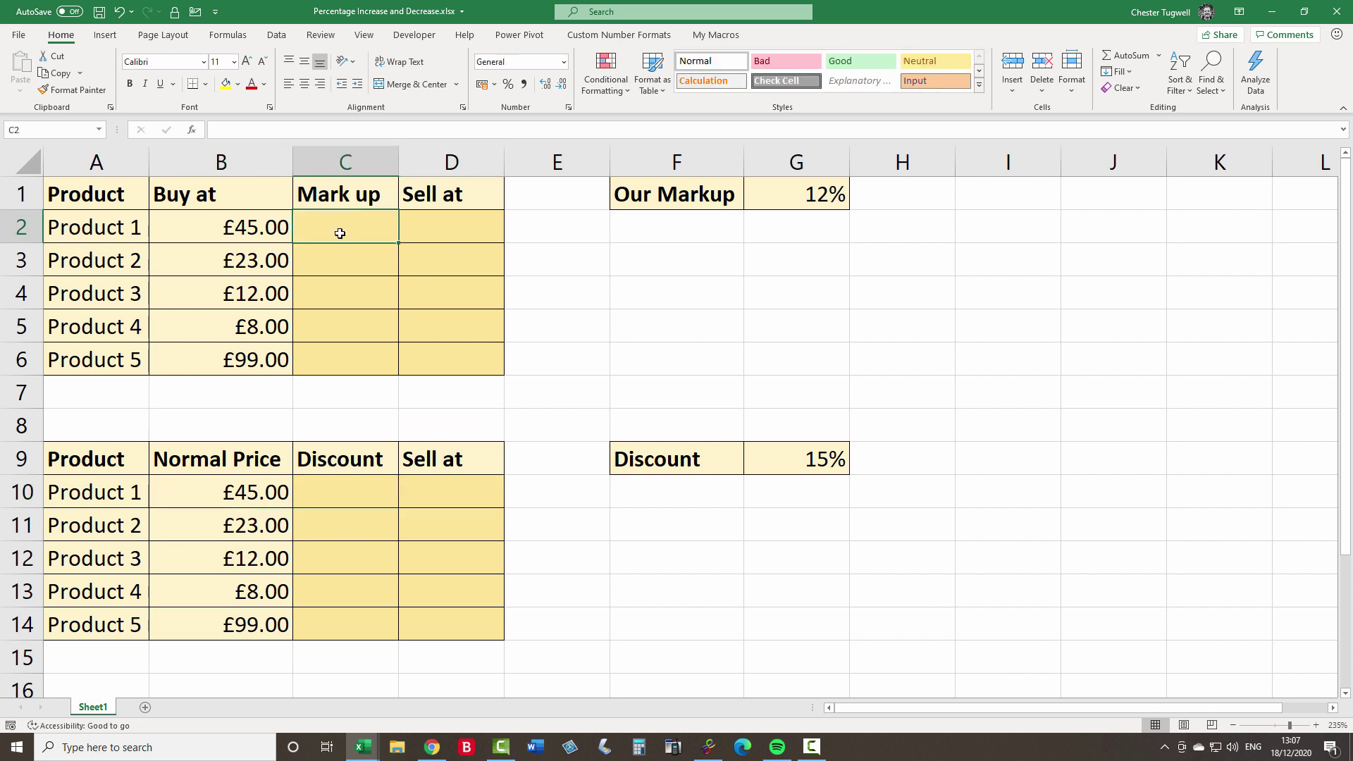
drag(339, 233, 343, 360)
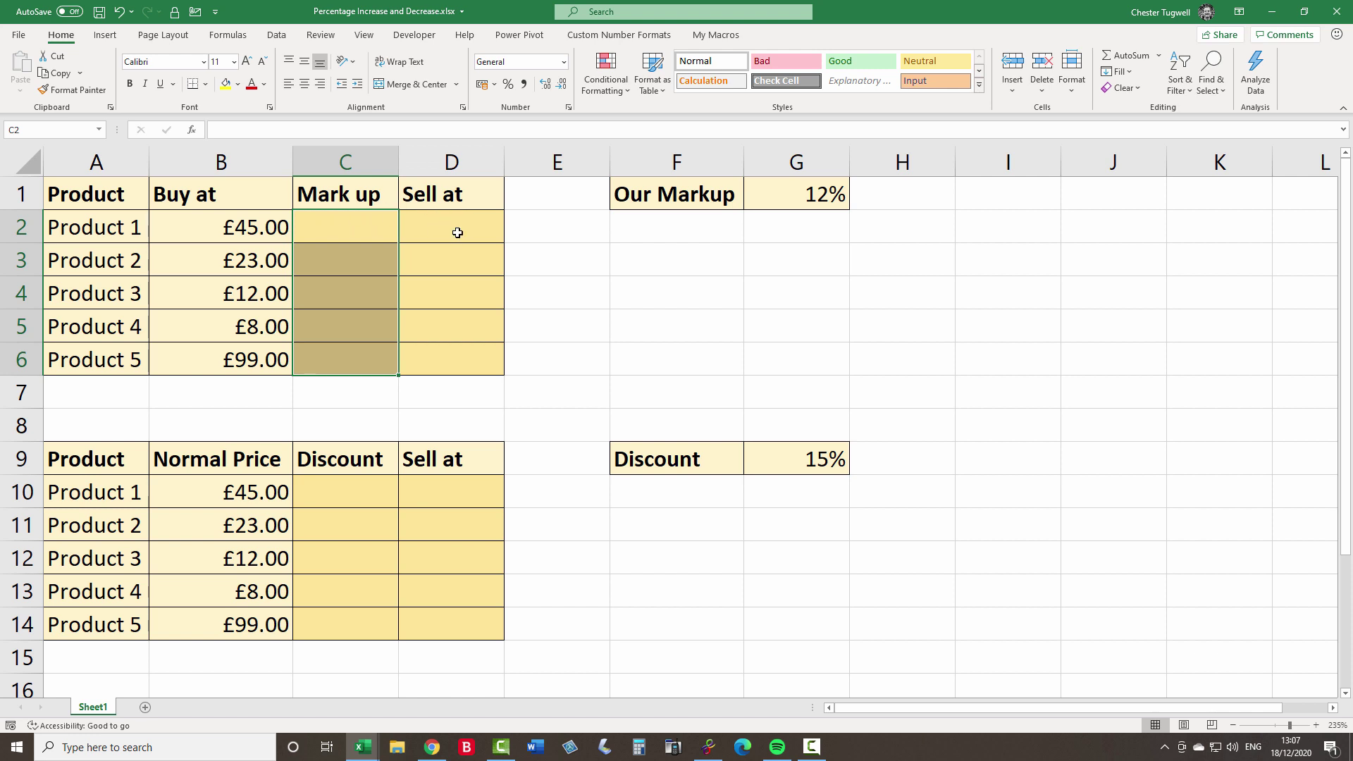
click(370, 233)
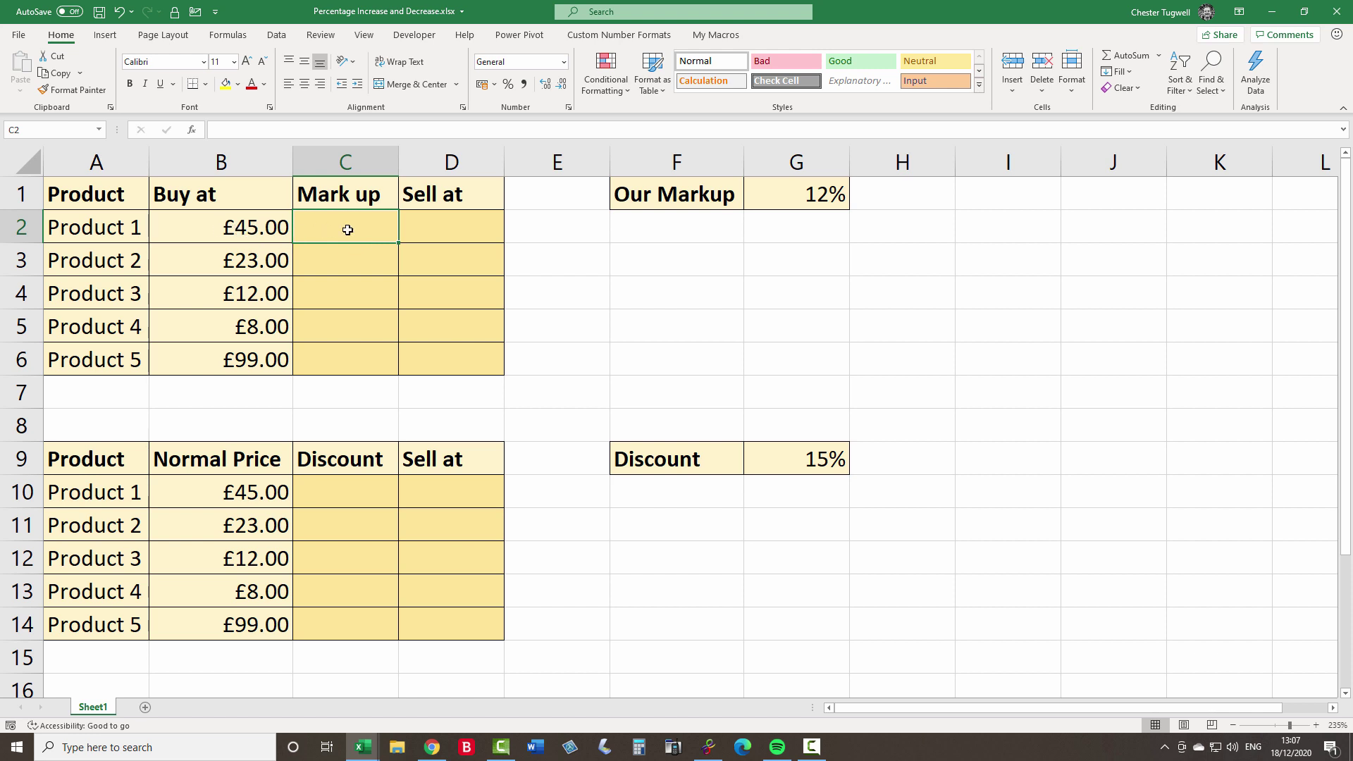
Enter =B2*G1 in C2 so Product 1's markup shows £5.40.
text(=)
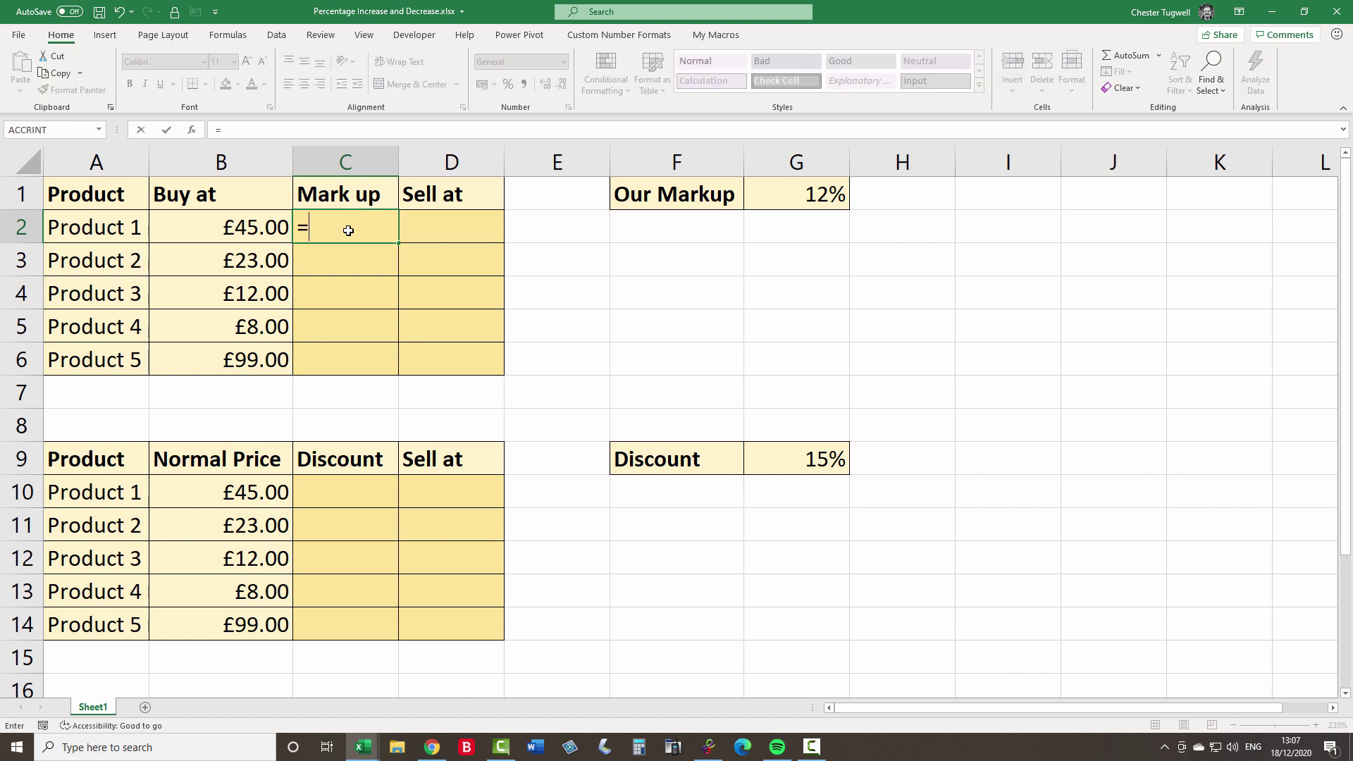
click(238, 230)
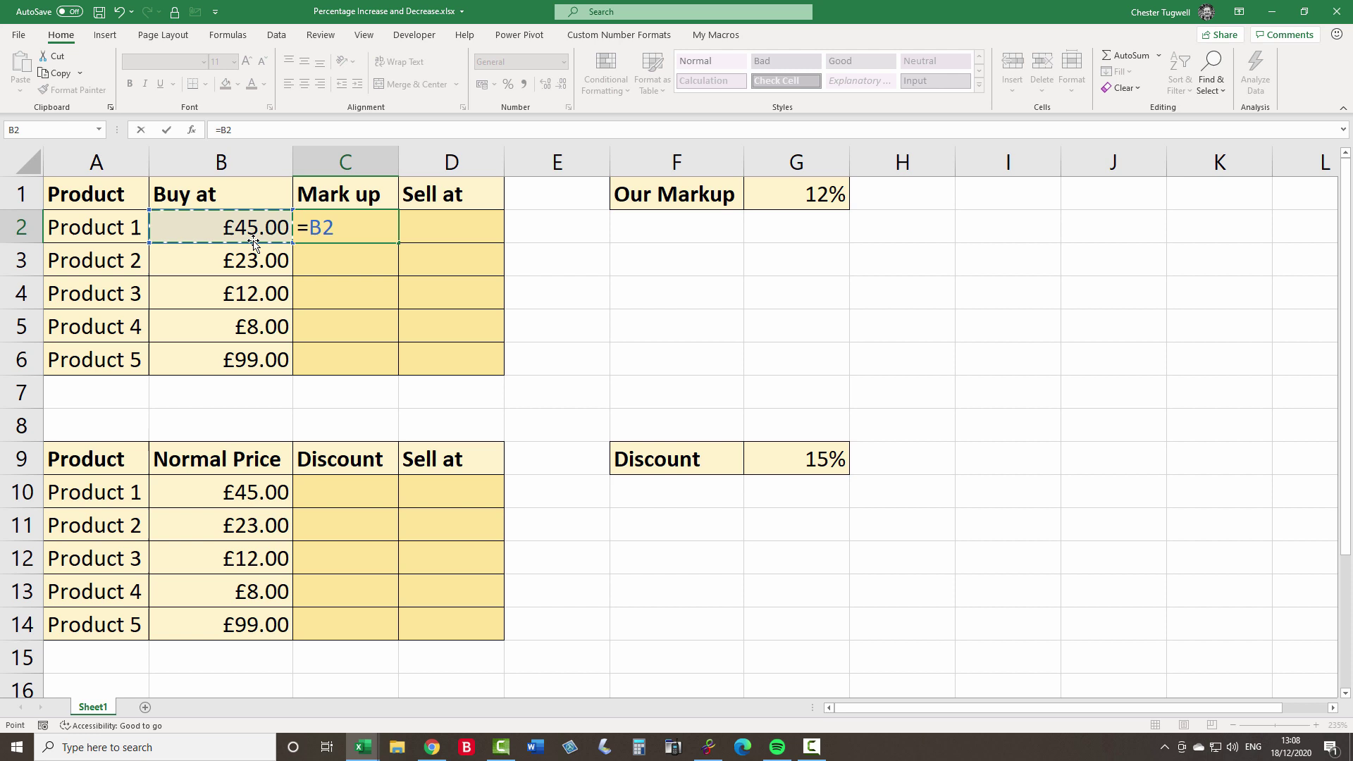
text(*)
click(799, 200)
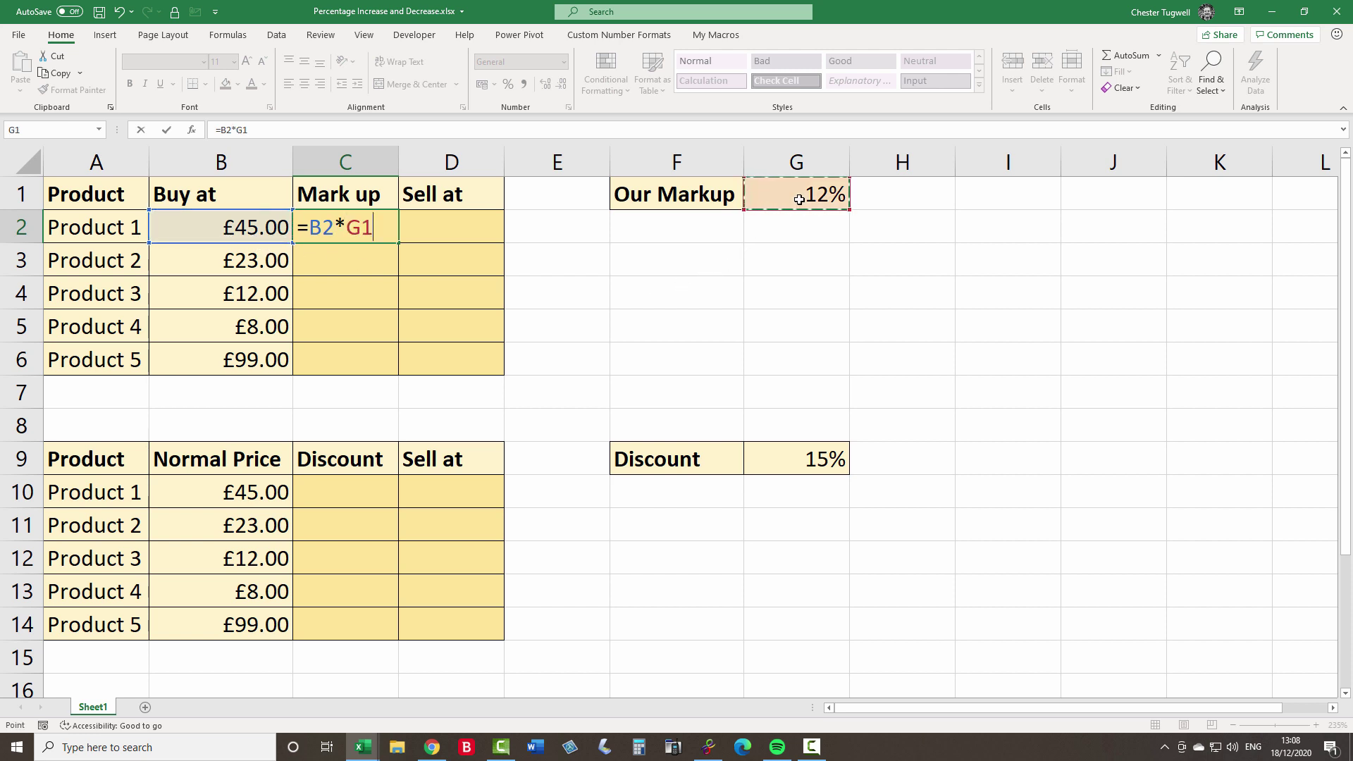
key(Return)
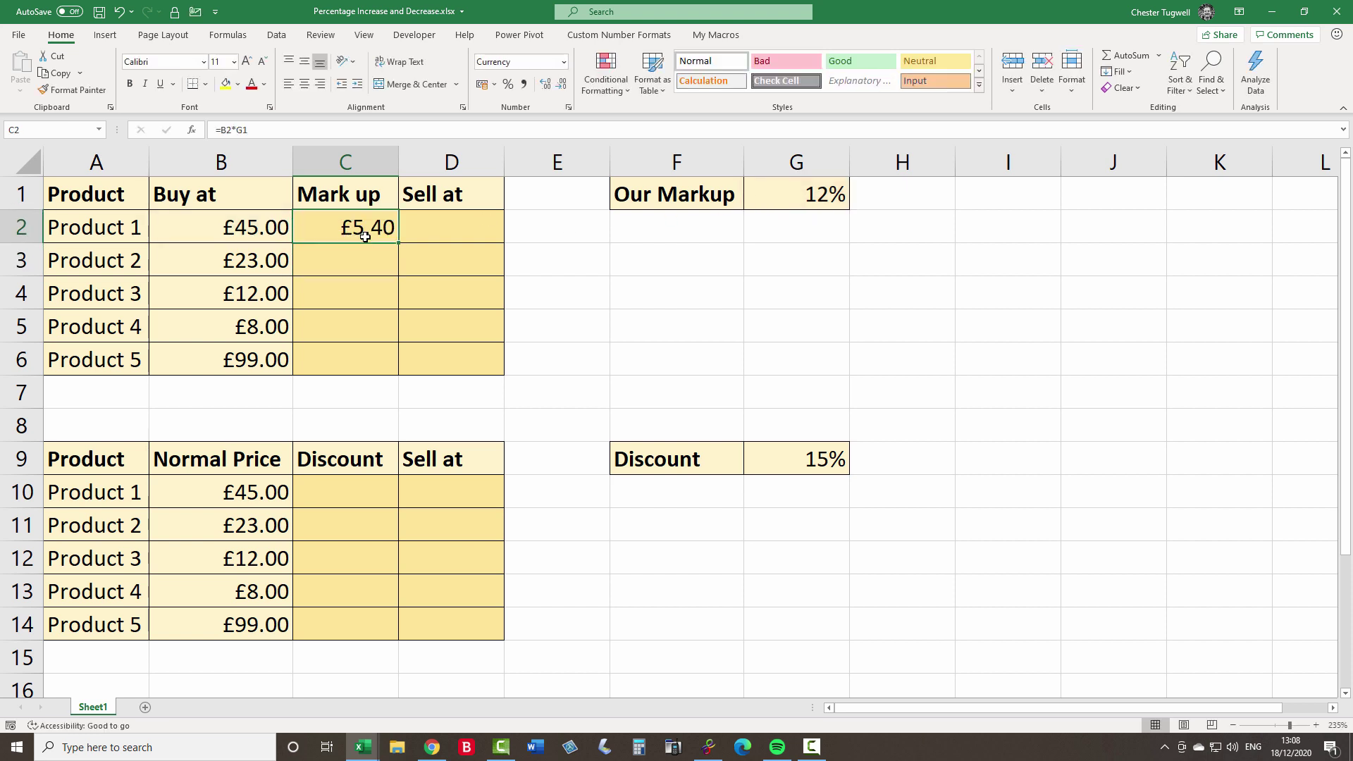
Enter 12% in G3 and format it as General so it displays 0.12.
click(805, 203)
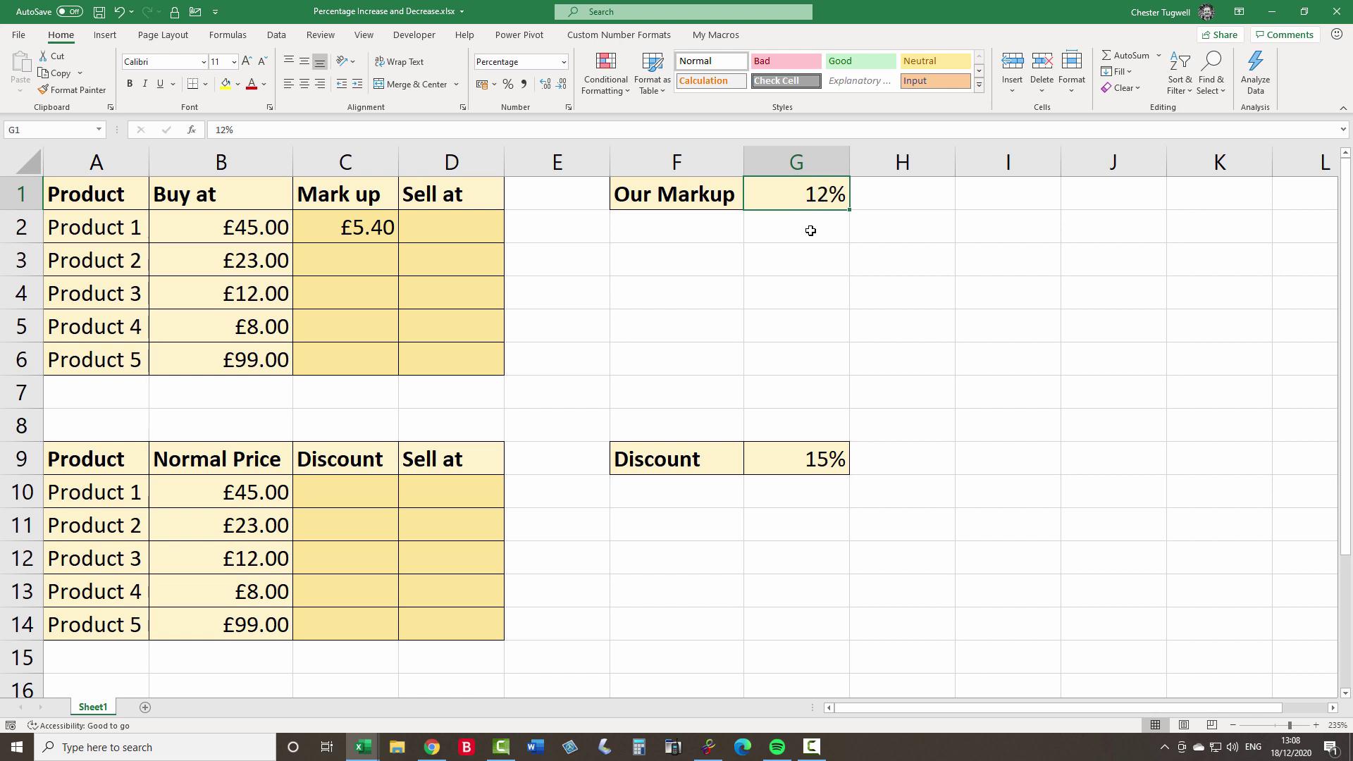
click(810, 256)
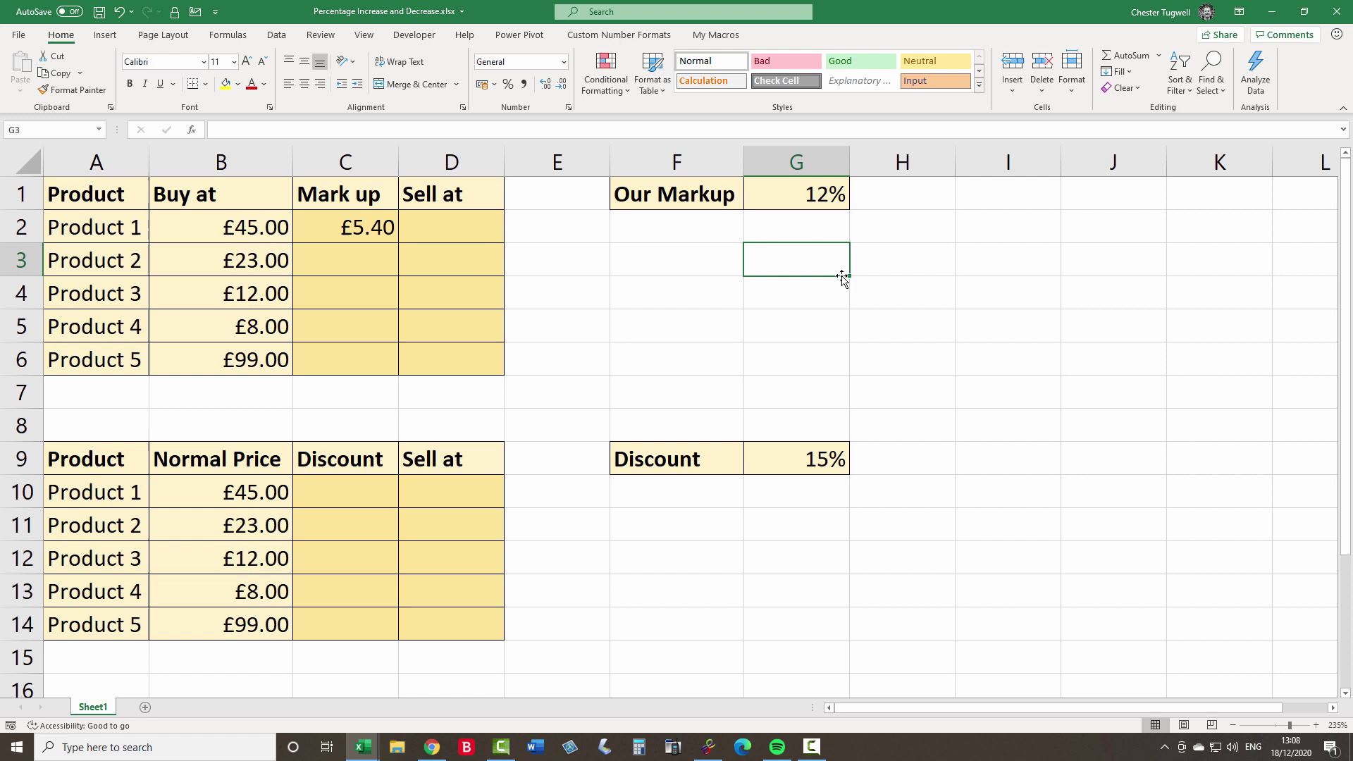
text(12)
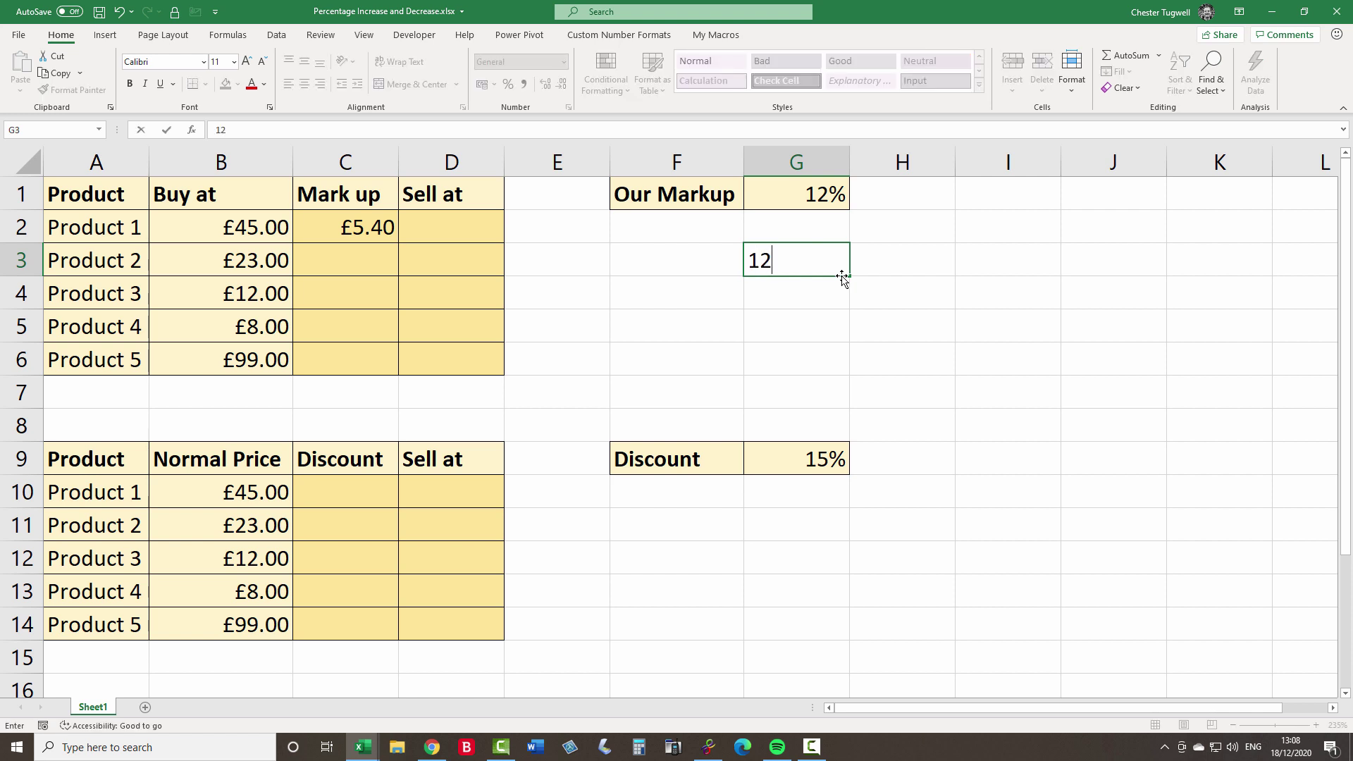
text(%)
key(Return)
click(823, 262)
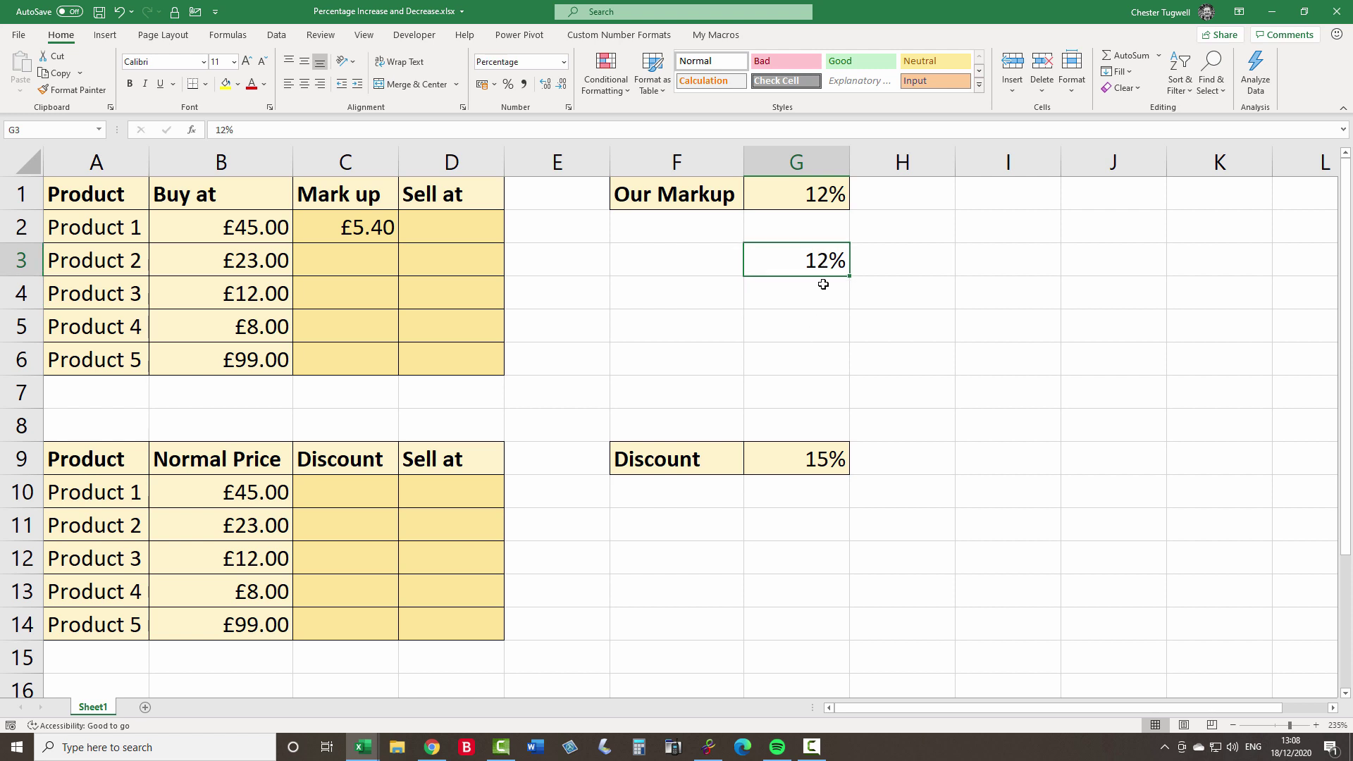
click(564, 63)
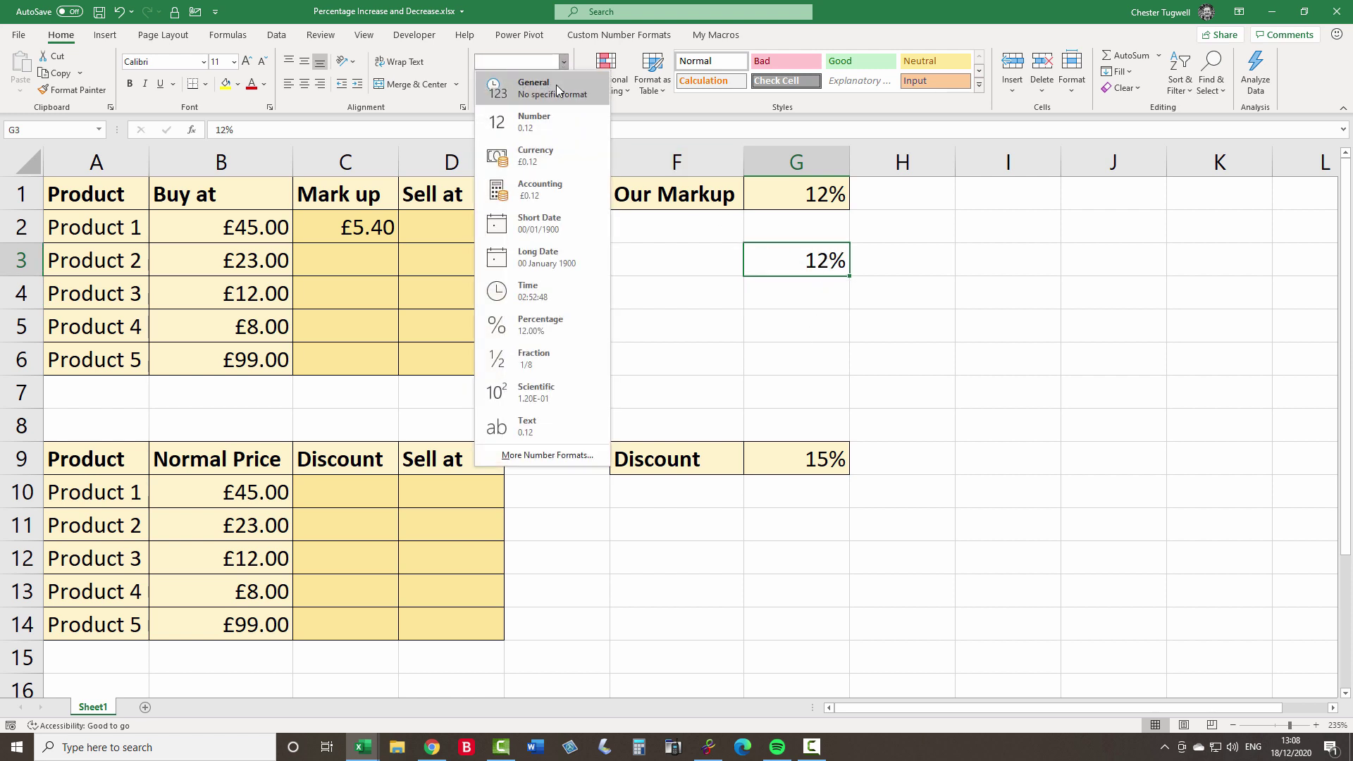
click(557, 89)
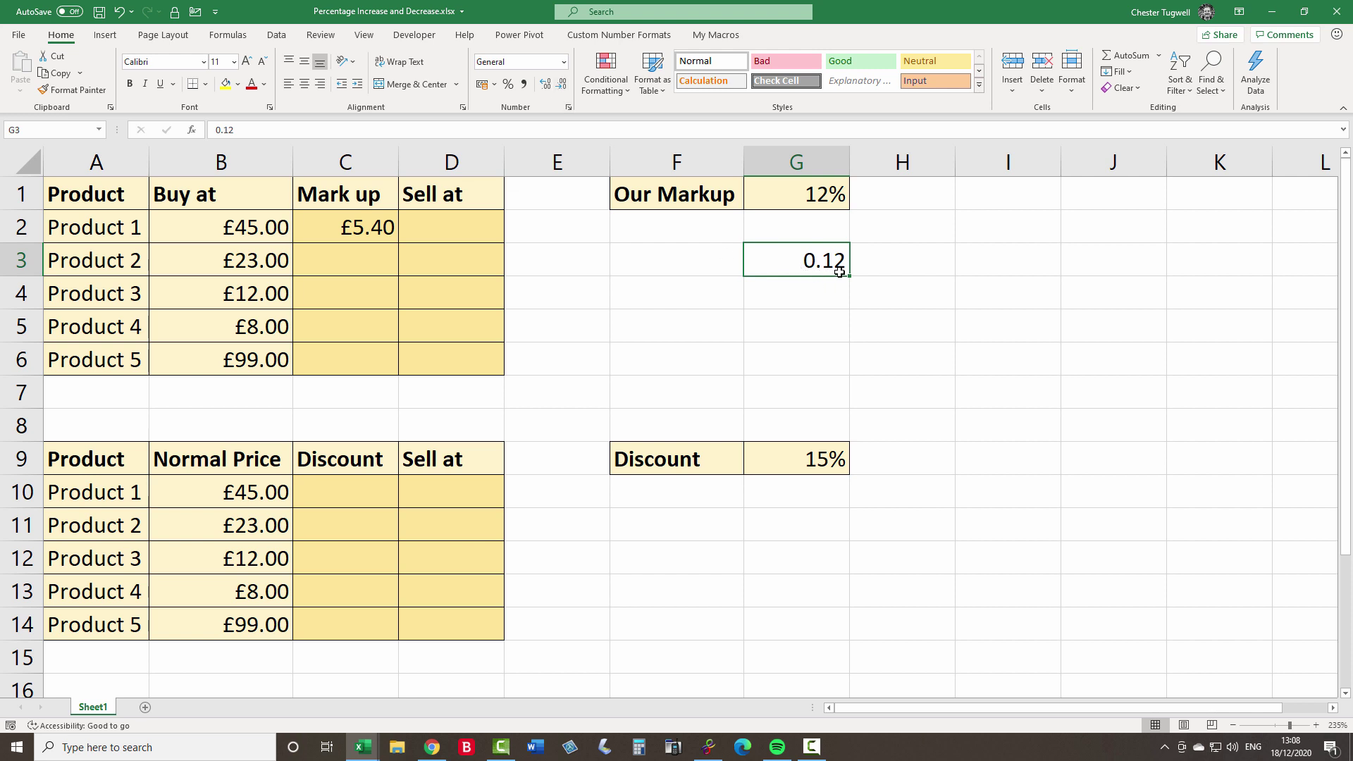
Enter 0.12 in G4 and apply Percent Style so it displays 12%.
click(838, 296)
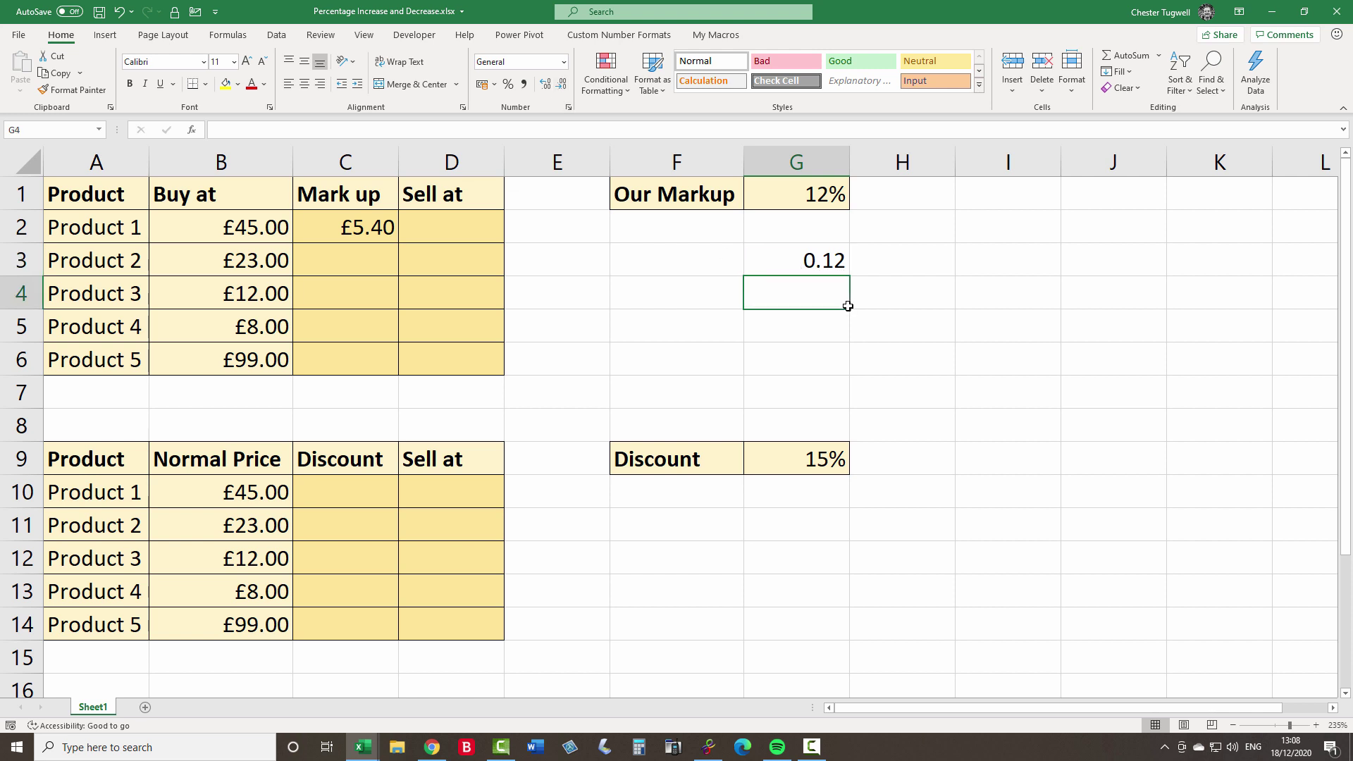
text(0.12)
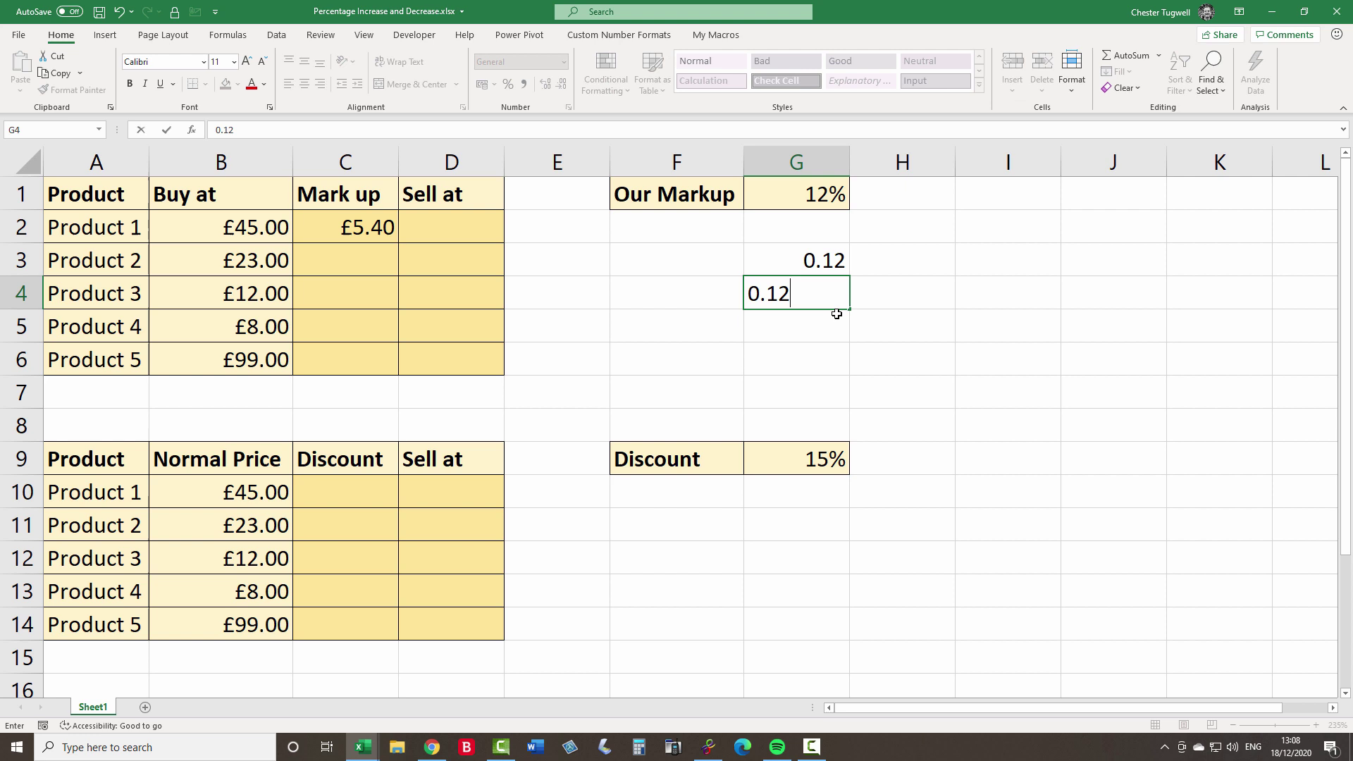
key(Return)
click(786, 285)
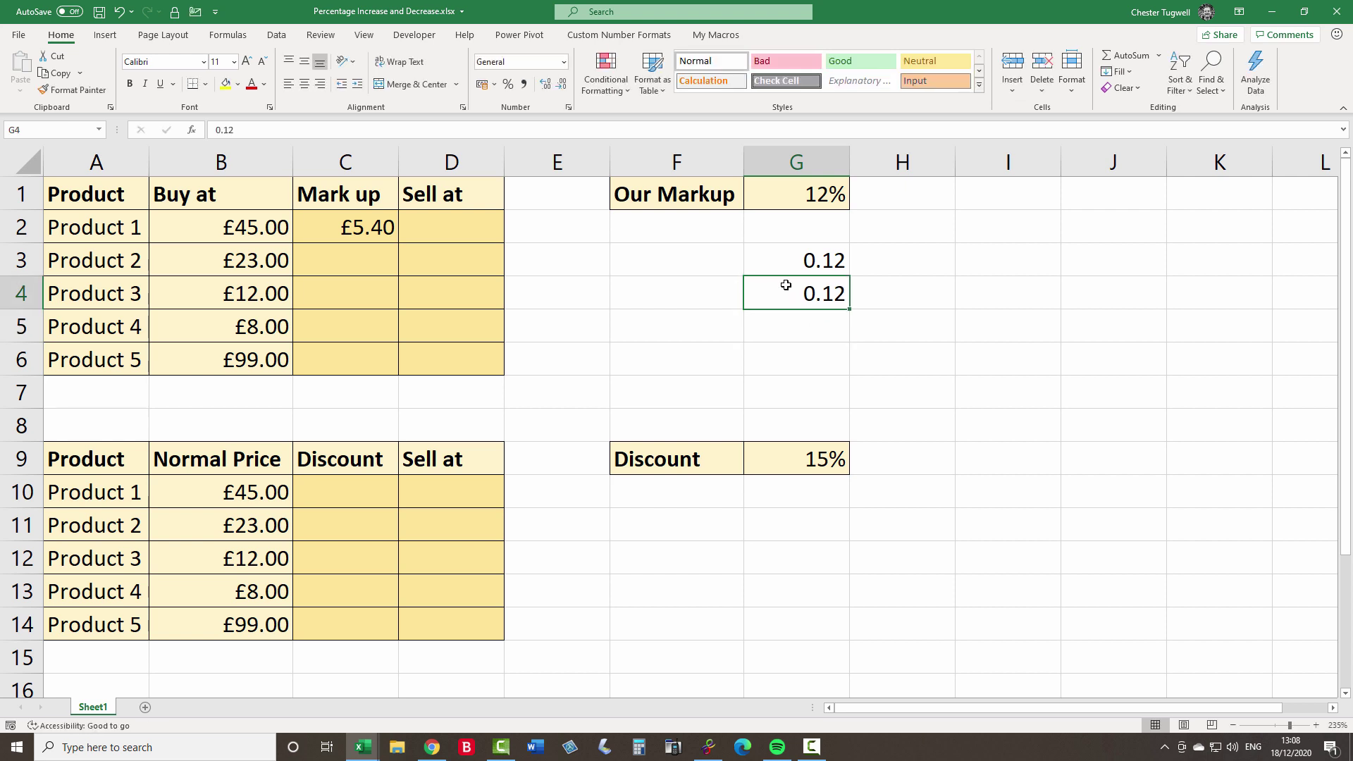
click(507, 83)
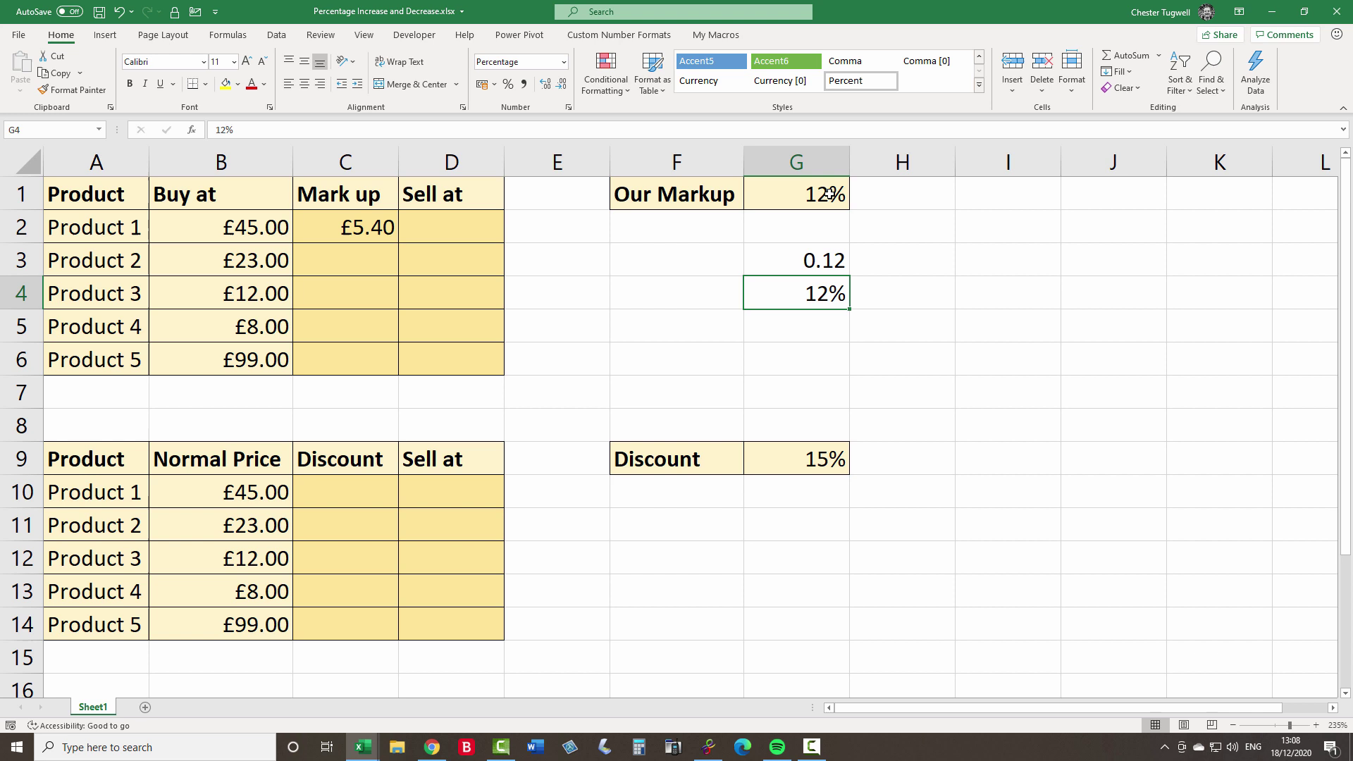
double_click(372, 232)
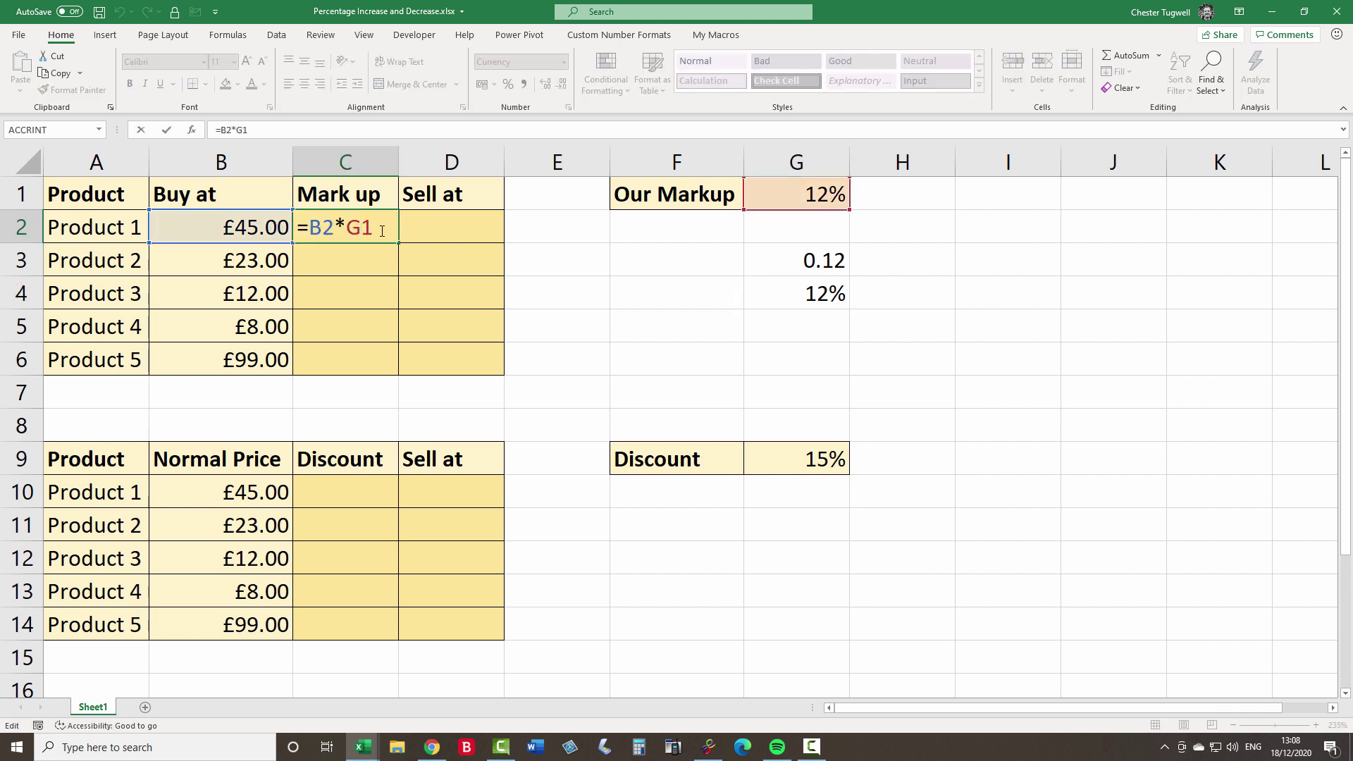
Enter =B2+C2 in D2 so Product 1 sells at £50.40.
key(Return)
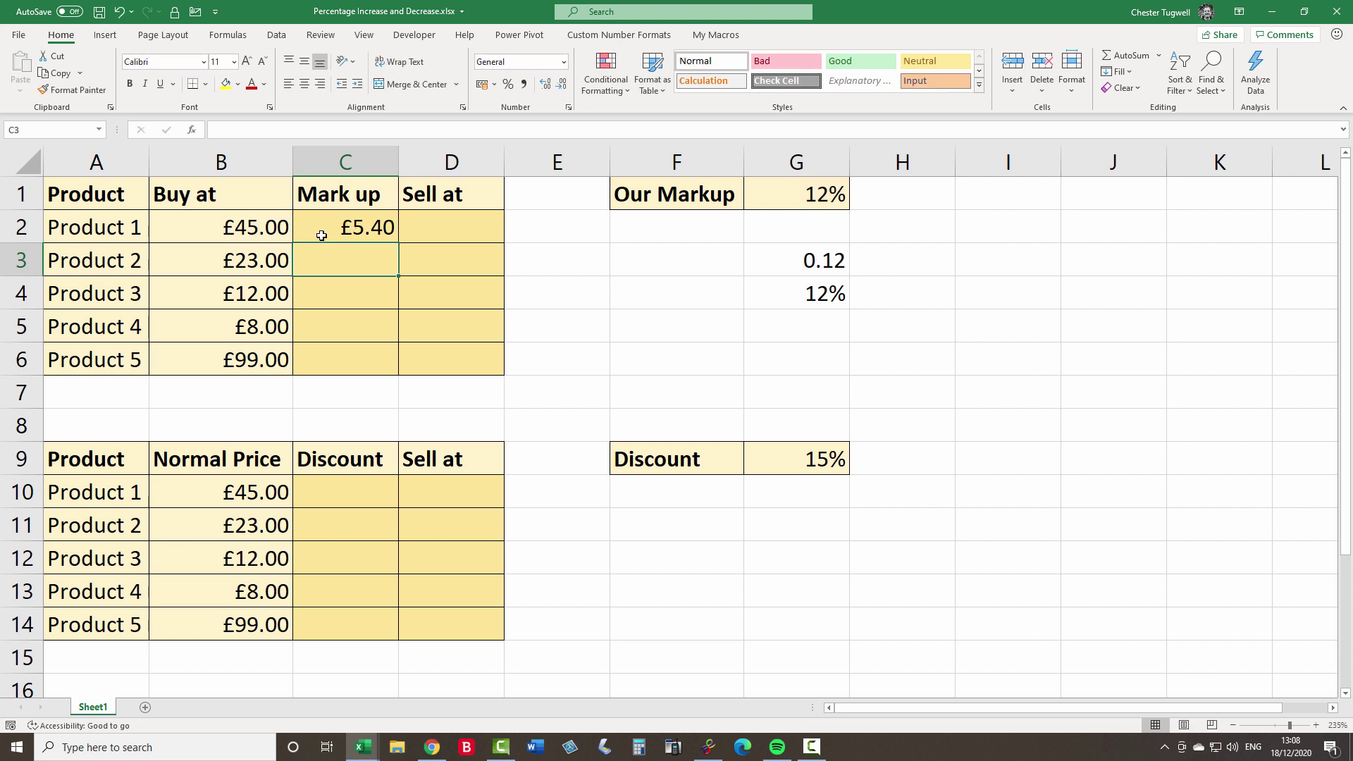
click(441, 225)
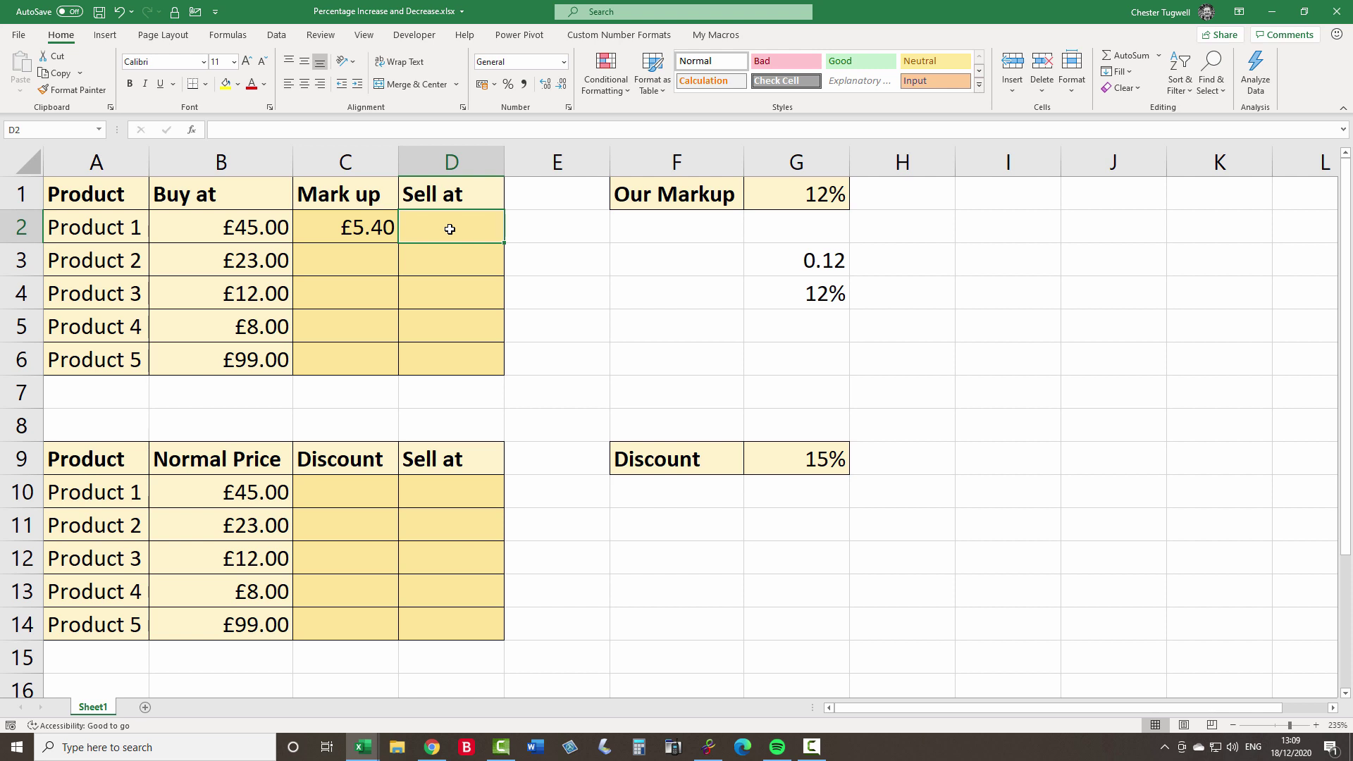
text(=)
click(272, 229)
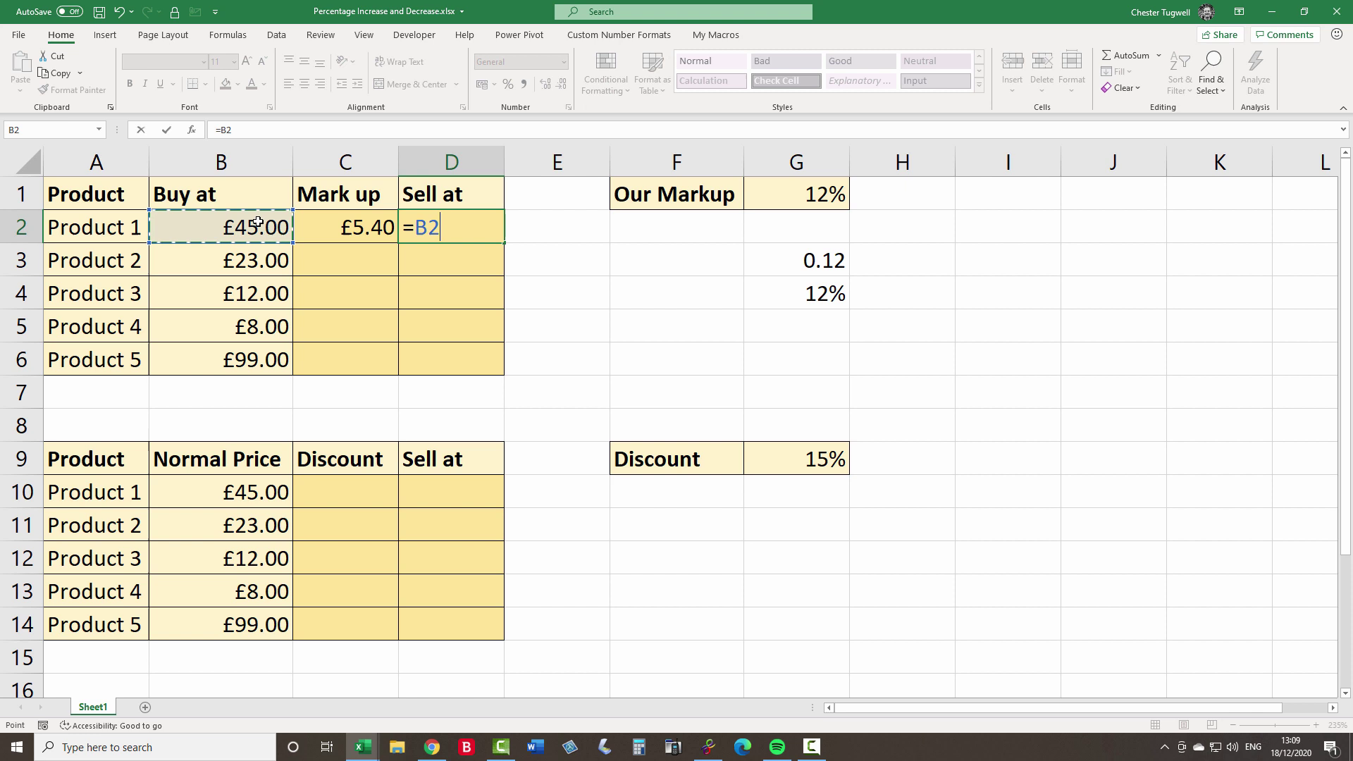
text(+)
click(344, 227)
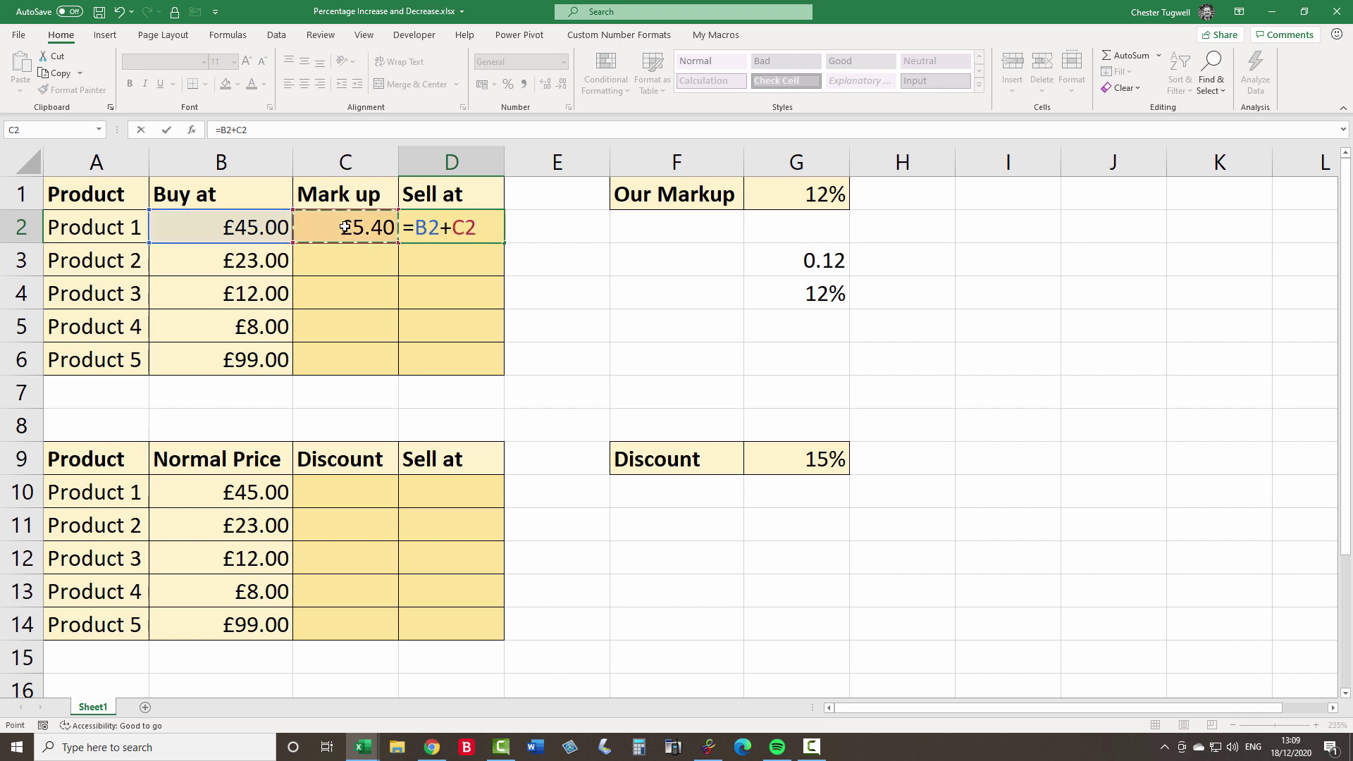
key(Return)
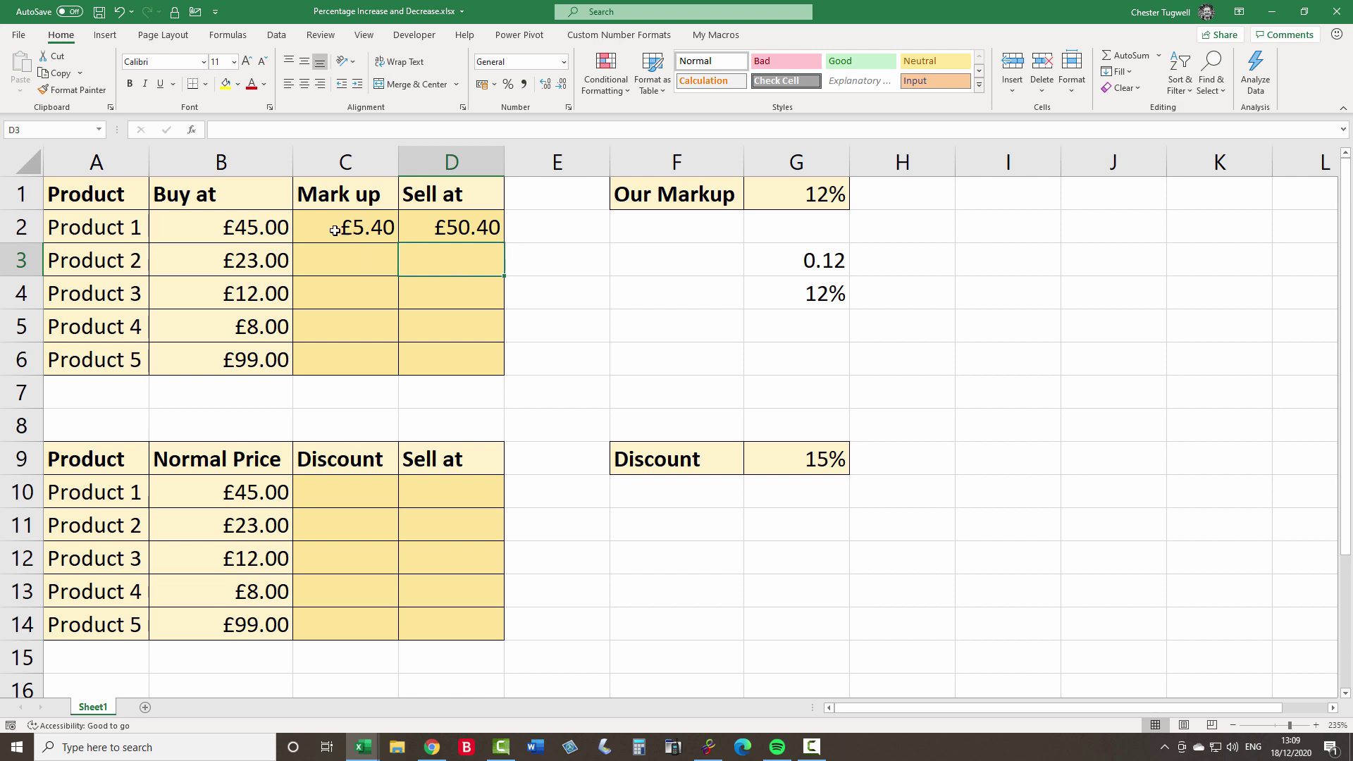
click(375, 232)
Lock the markup rate in C2's formula so it reads =B2*$G$1.
double_click(374, 233)
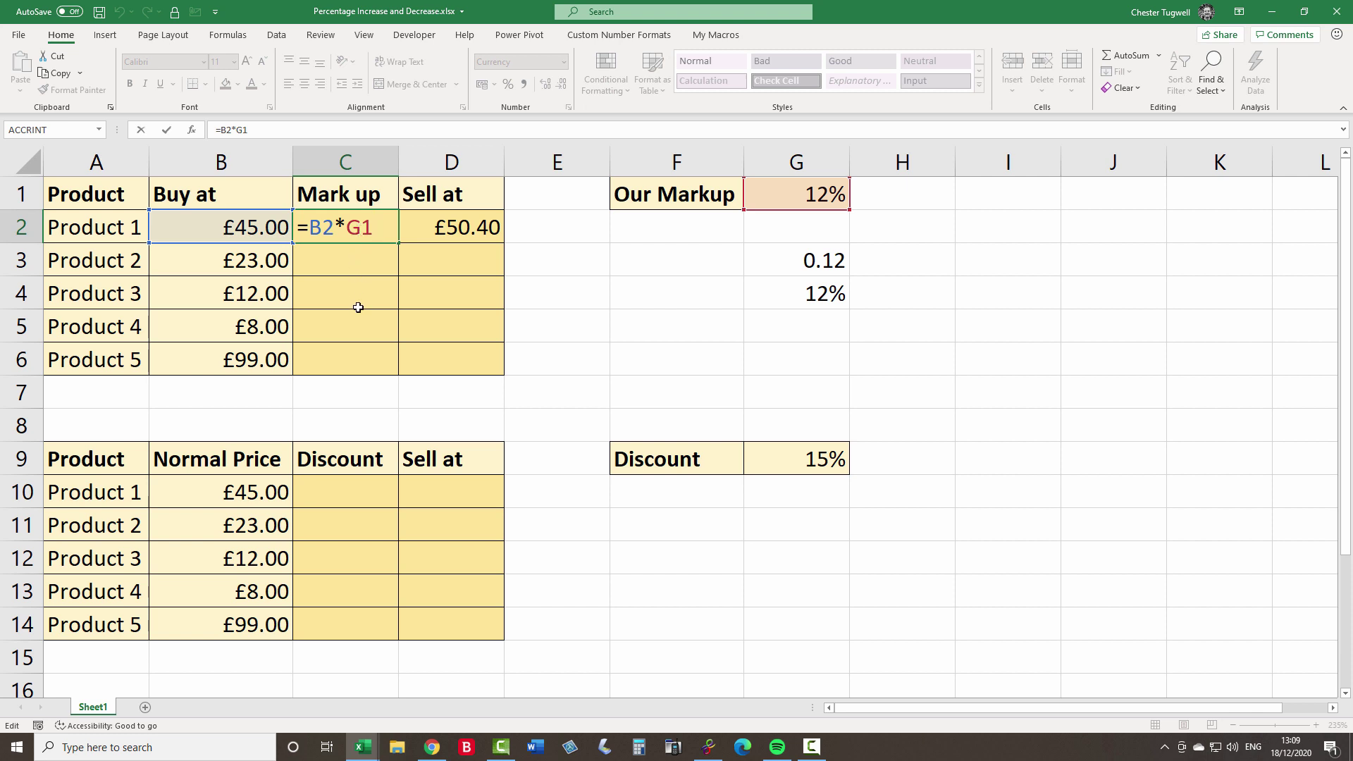
click(362, 236)
key(F4)
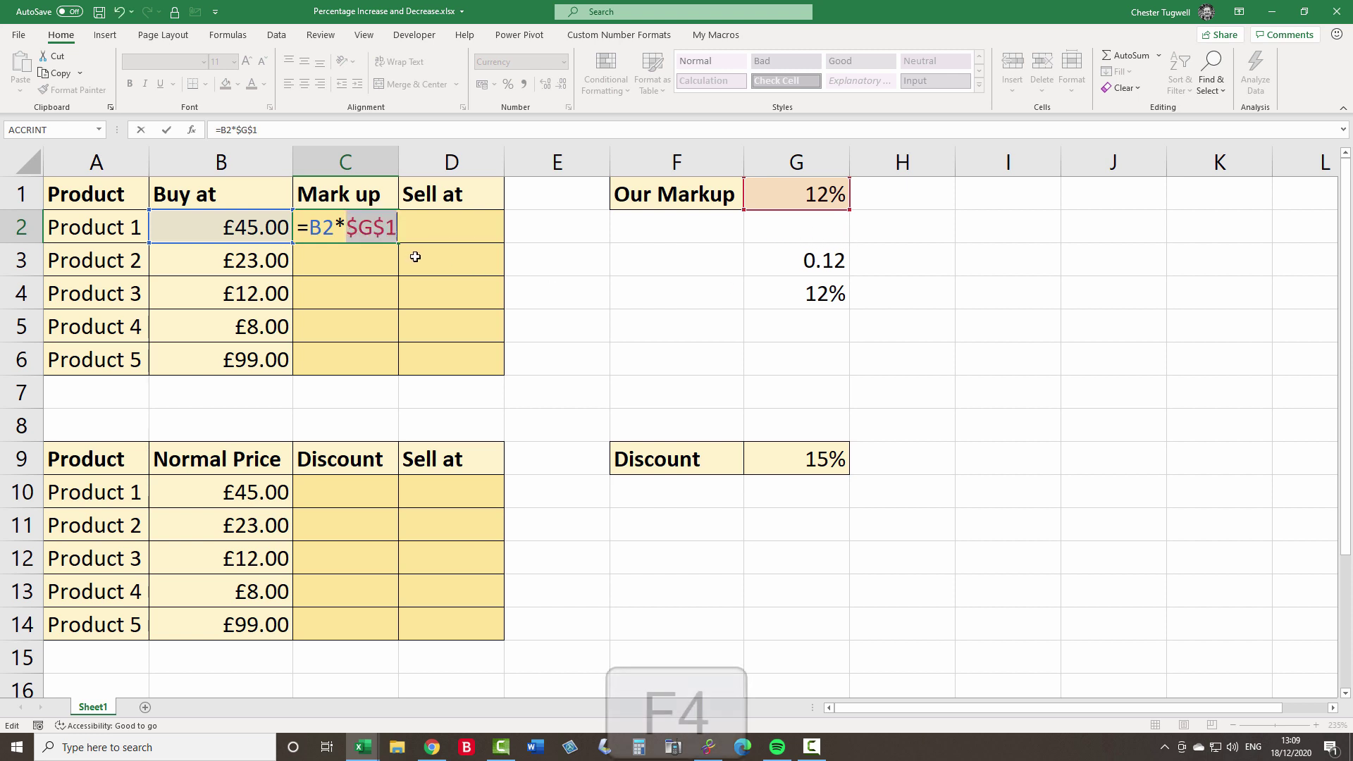
key(Return)
click(365, 227)
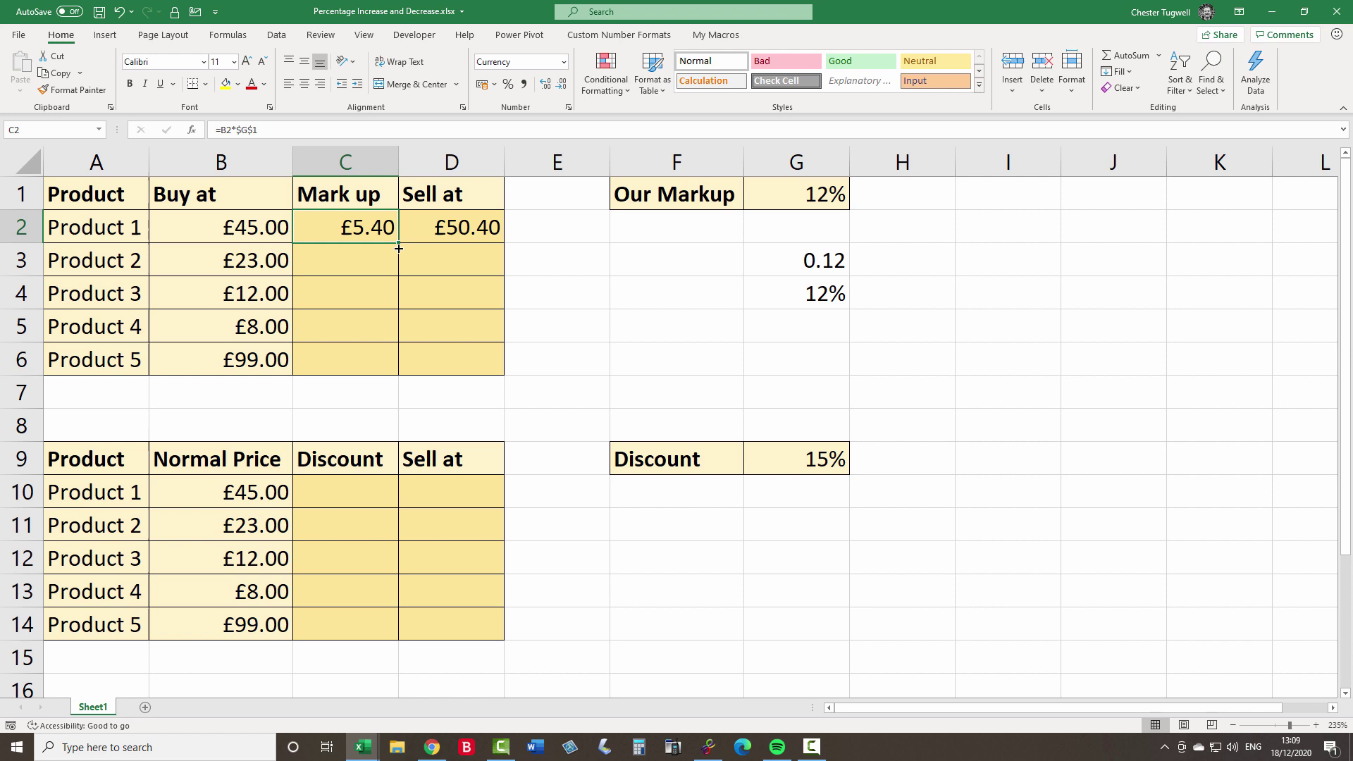
Fill Mark up and Sell at down to Product 5, giving sell prices £8.96 to £110.88.
drag(399, 244, 403, 374)
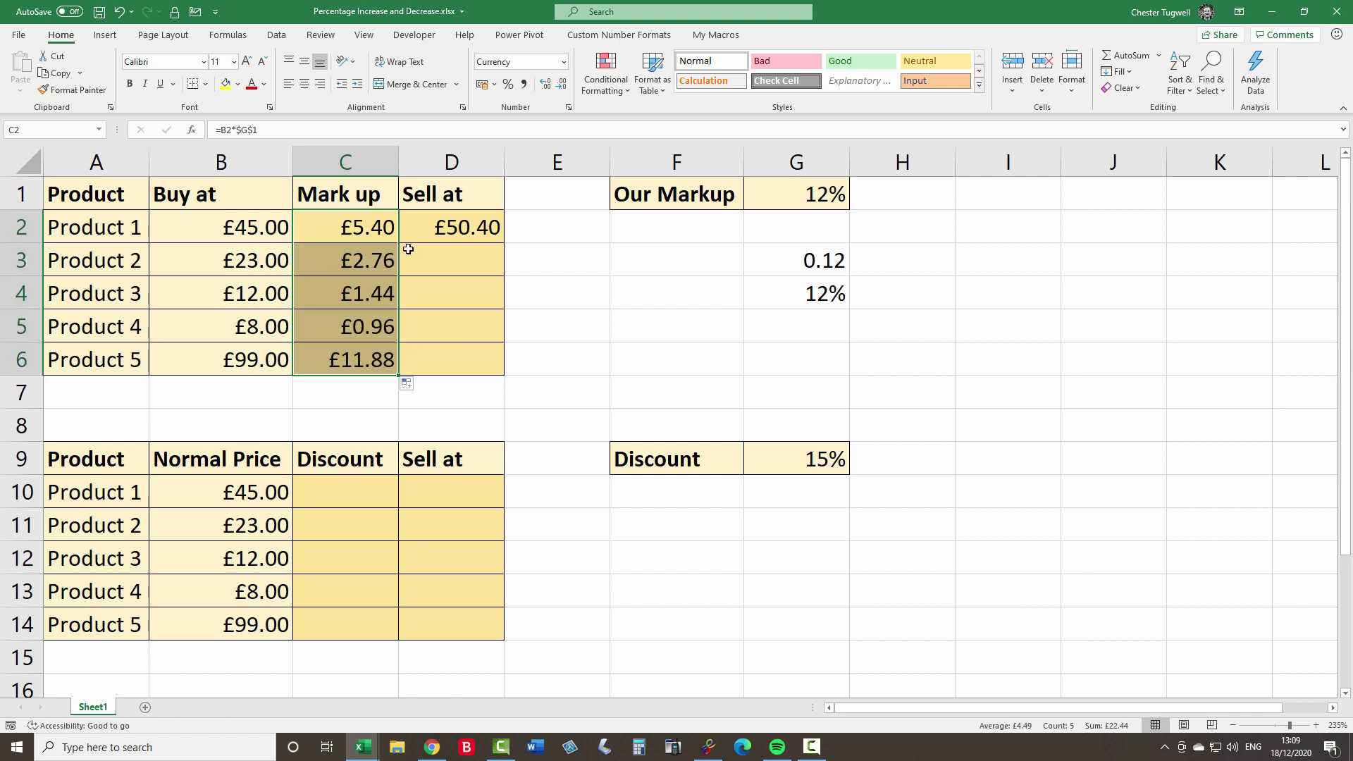
click(488, 227)
drag(504, 244, 498, 367)
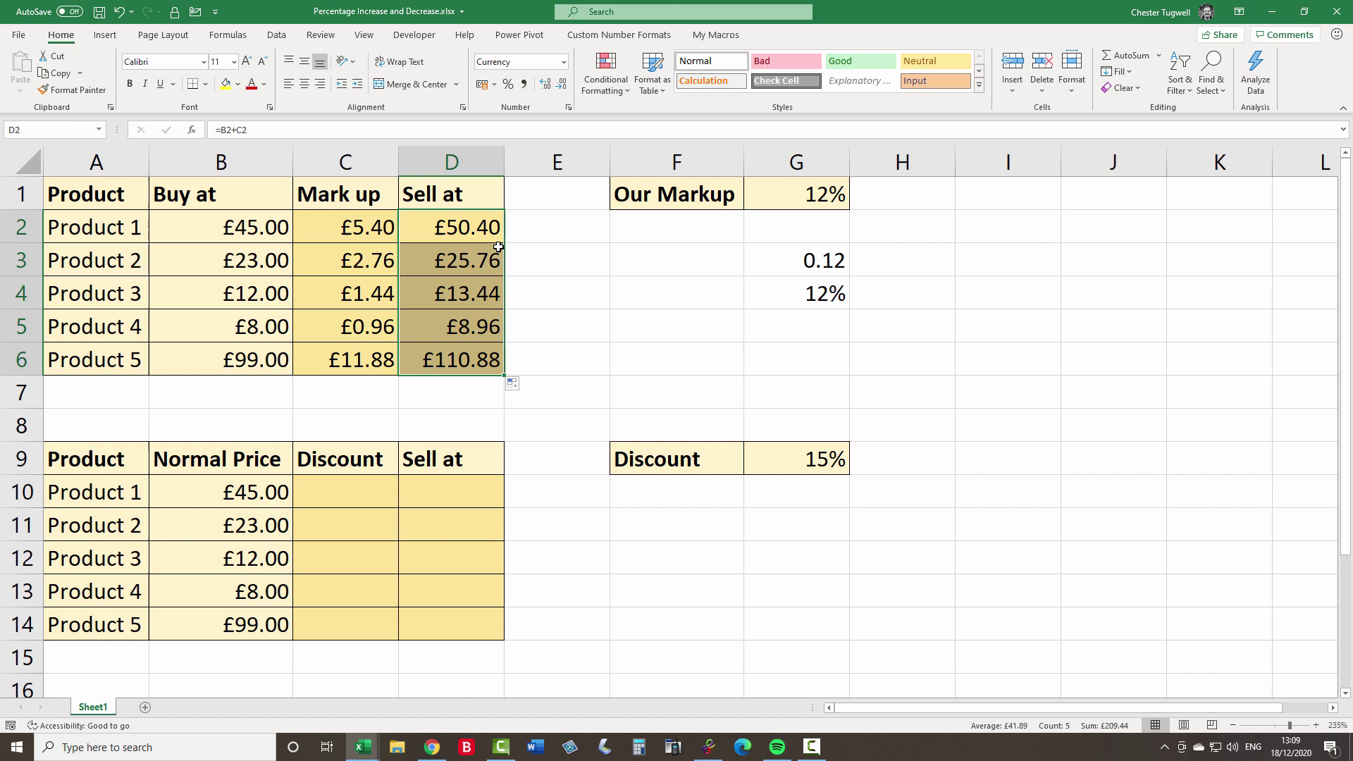
Insert a new column E headed 'All in One'.
right_click(536, 167)
click(574, 283)
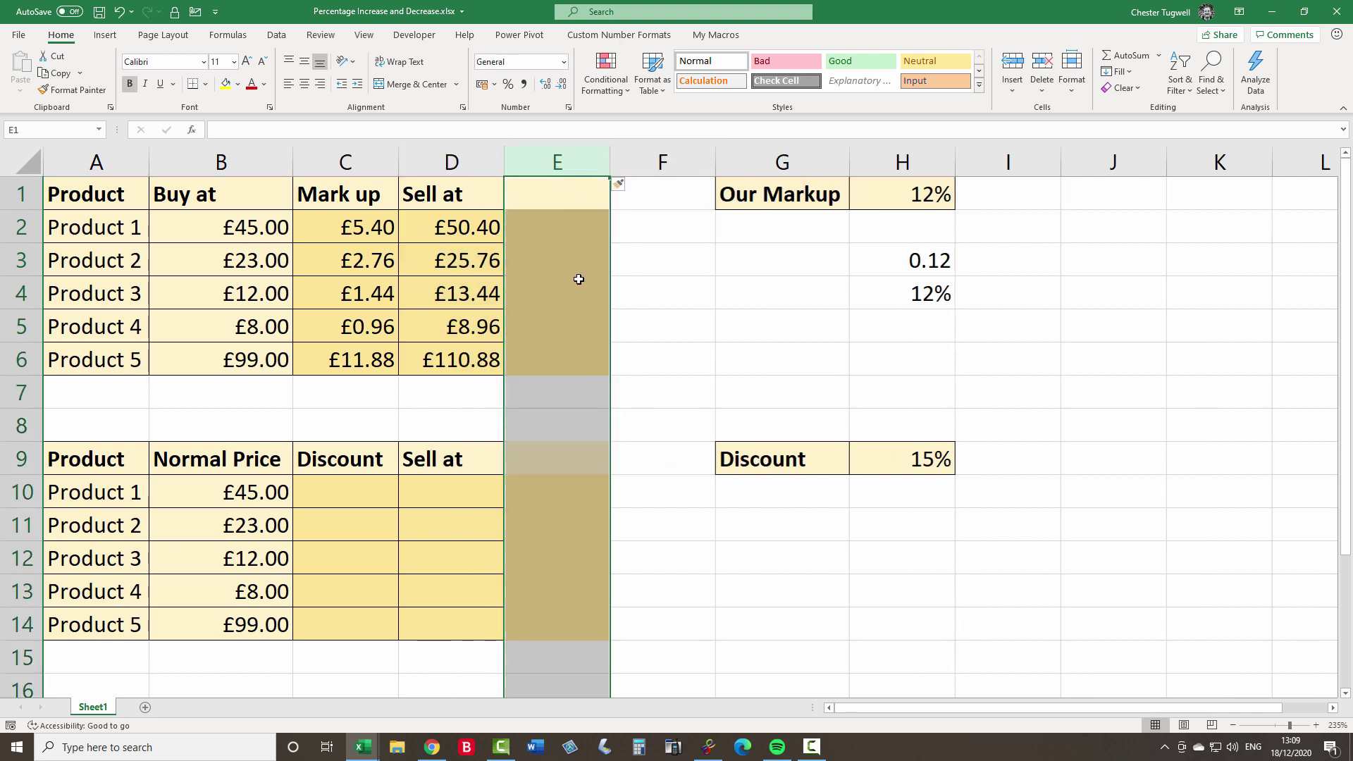
click(564, 194)
text(Al)
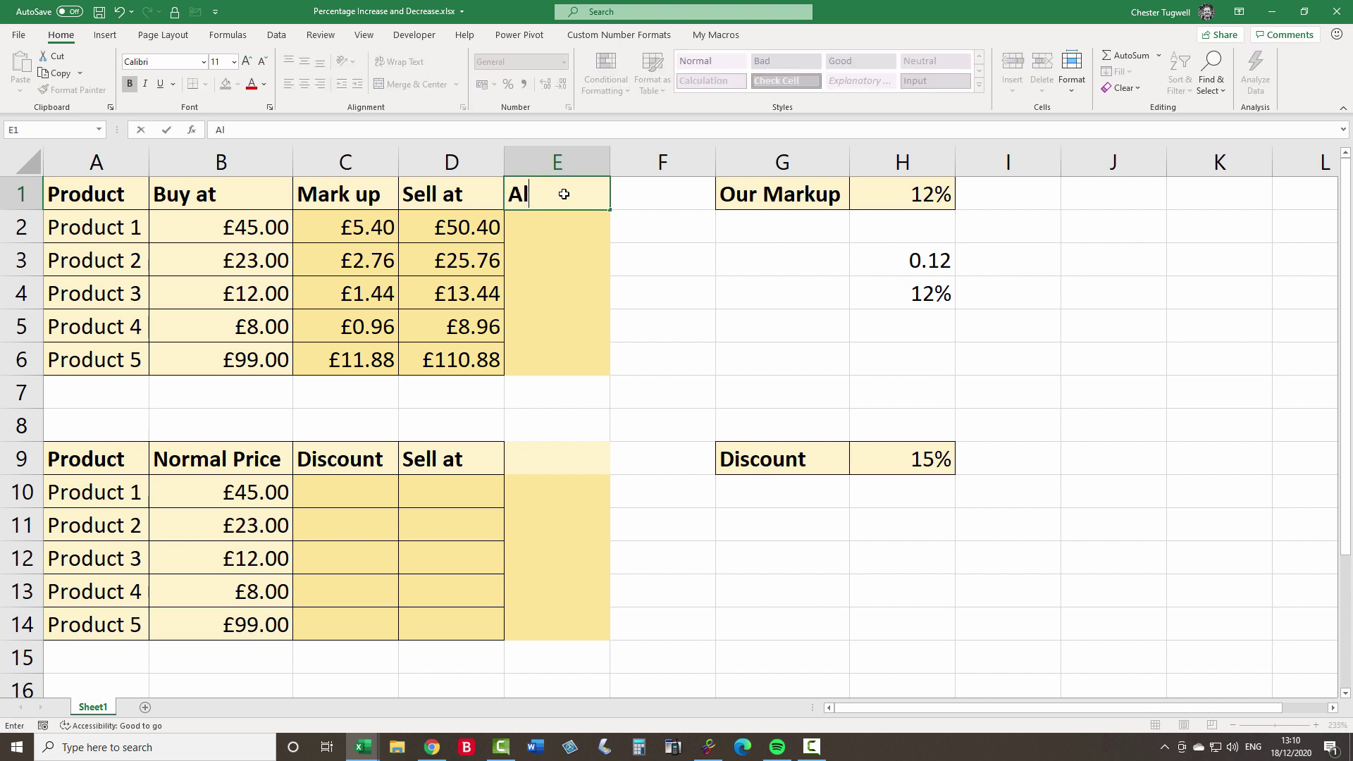
text(l in On)
key(Return)
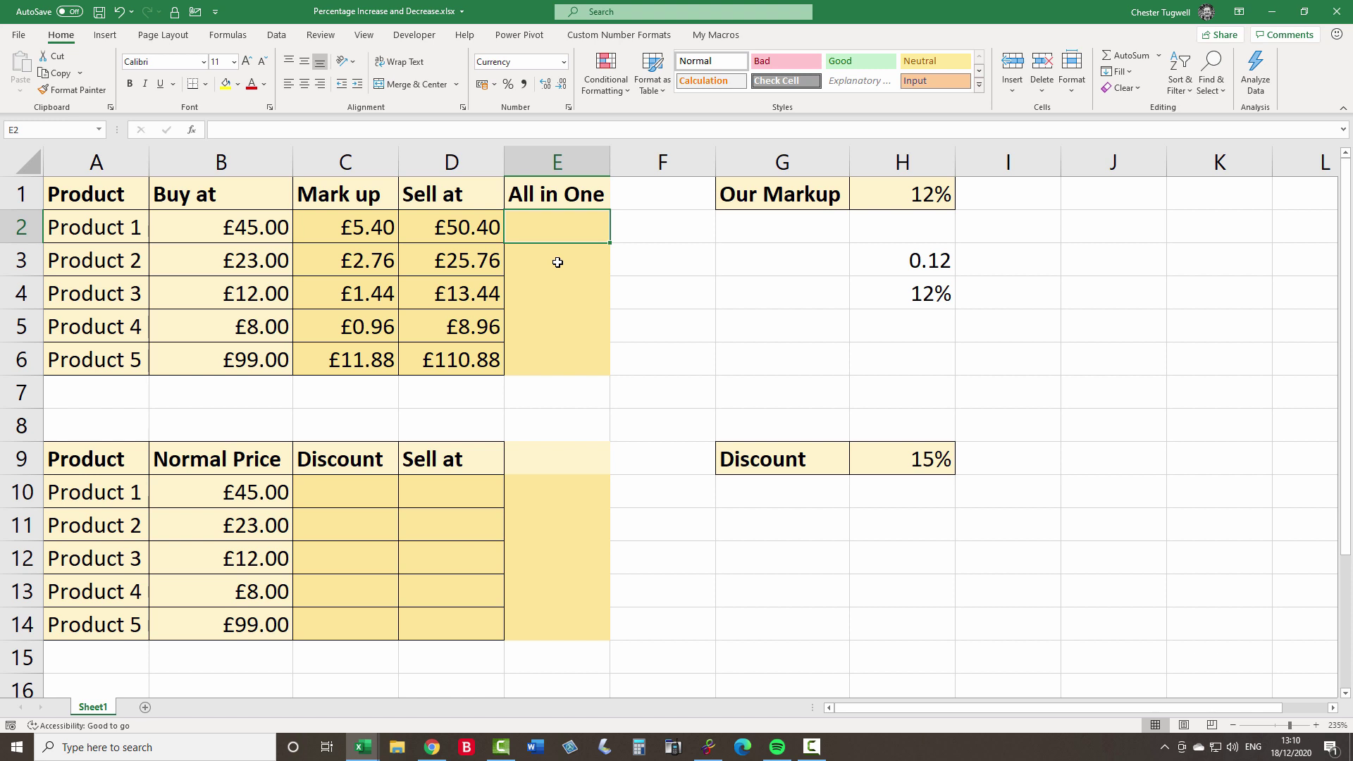
Enter =B2*(1+$H$1) in E2, giving Product 1 £50.40.
text(=)
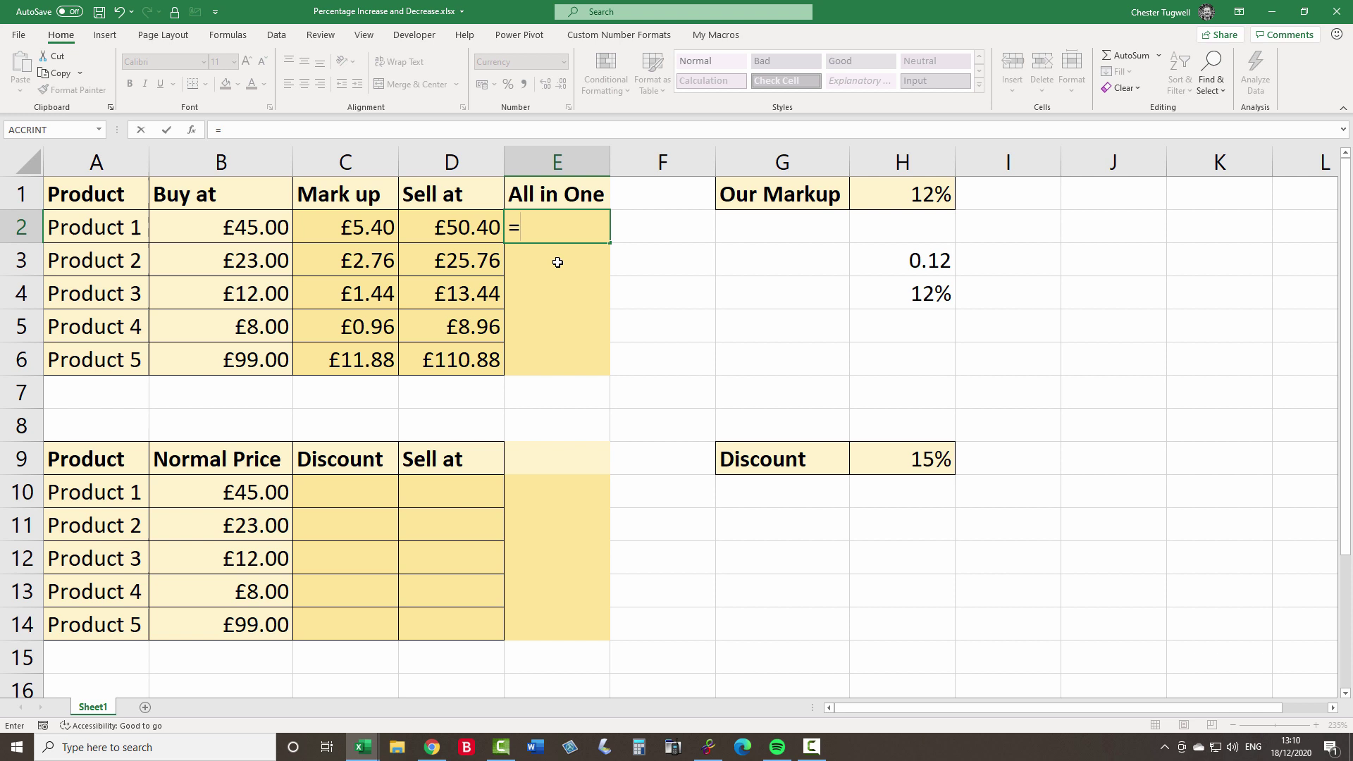
click(242, 227)
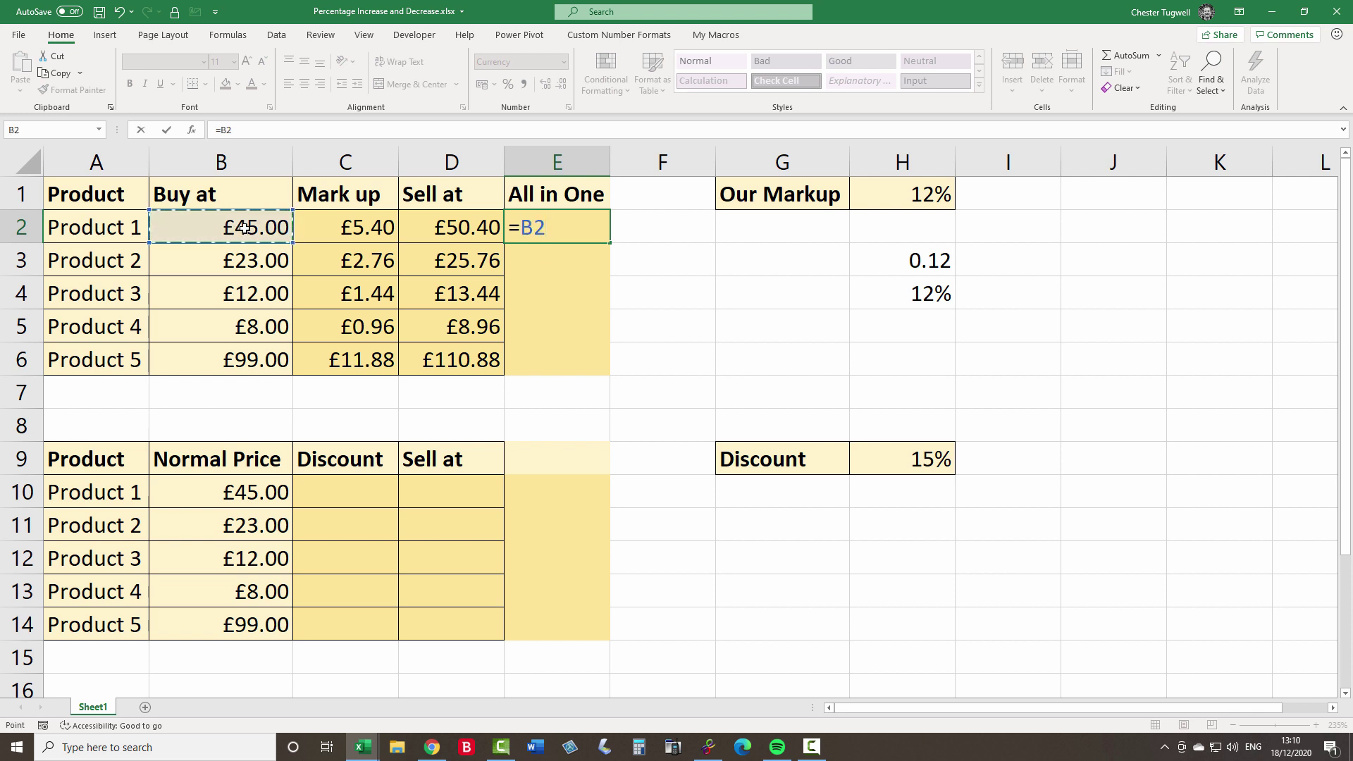
text(*(1+)
click(917, 202)
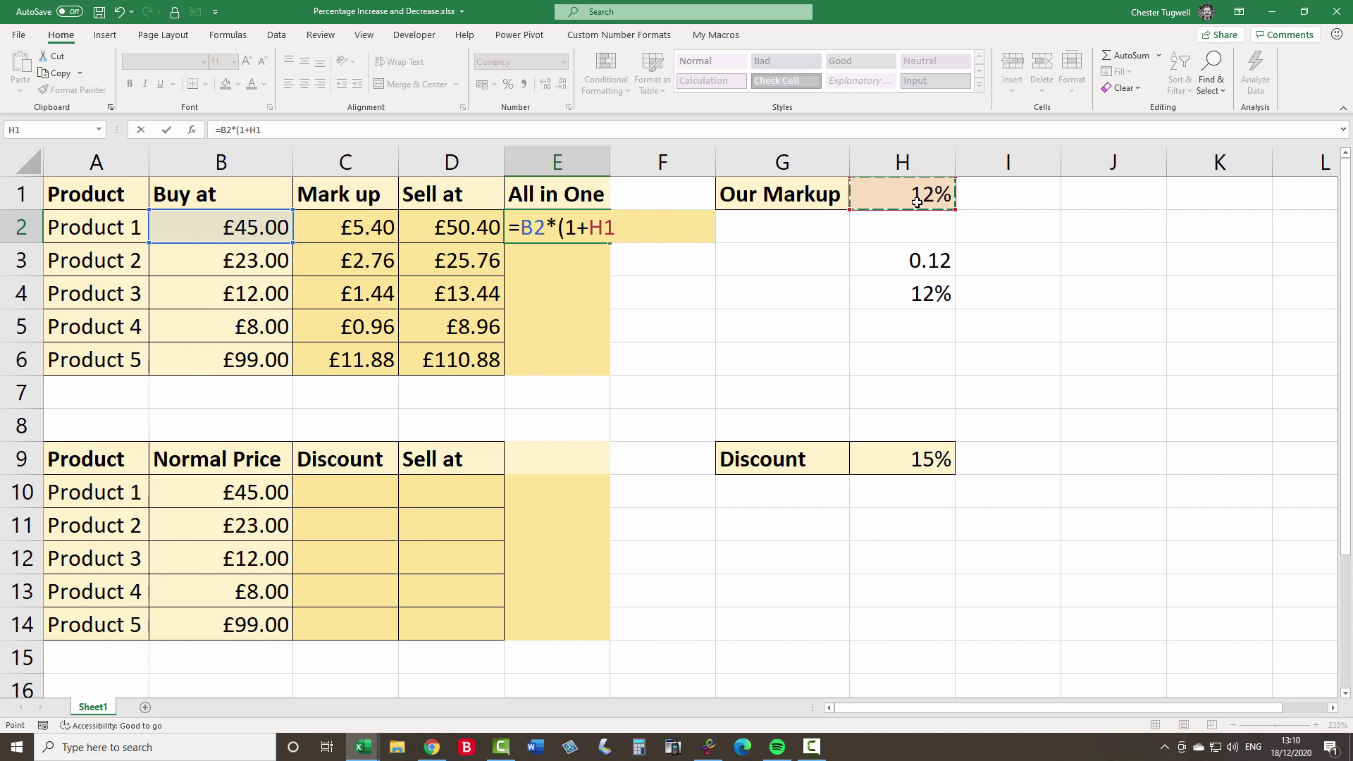
key(F4)
text())
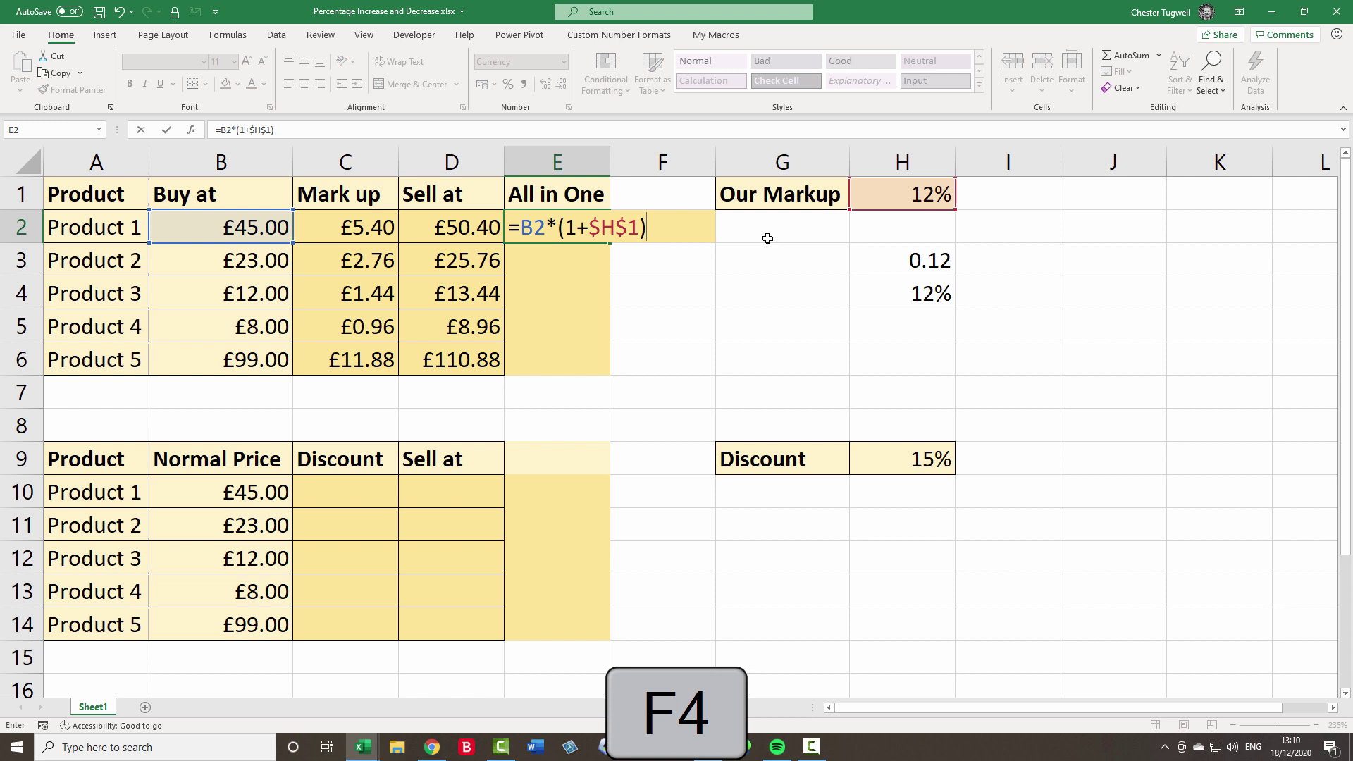
key(Return)
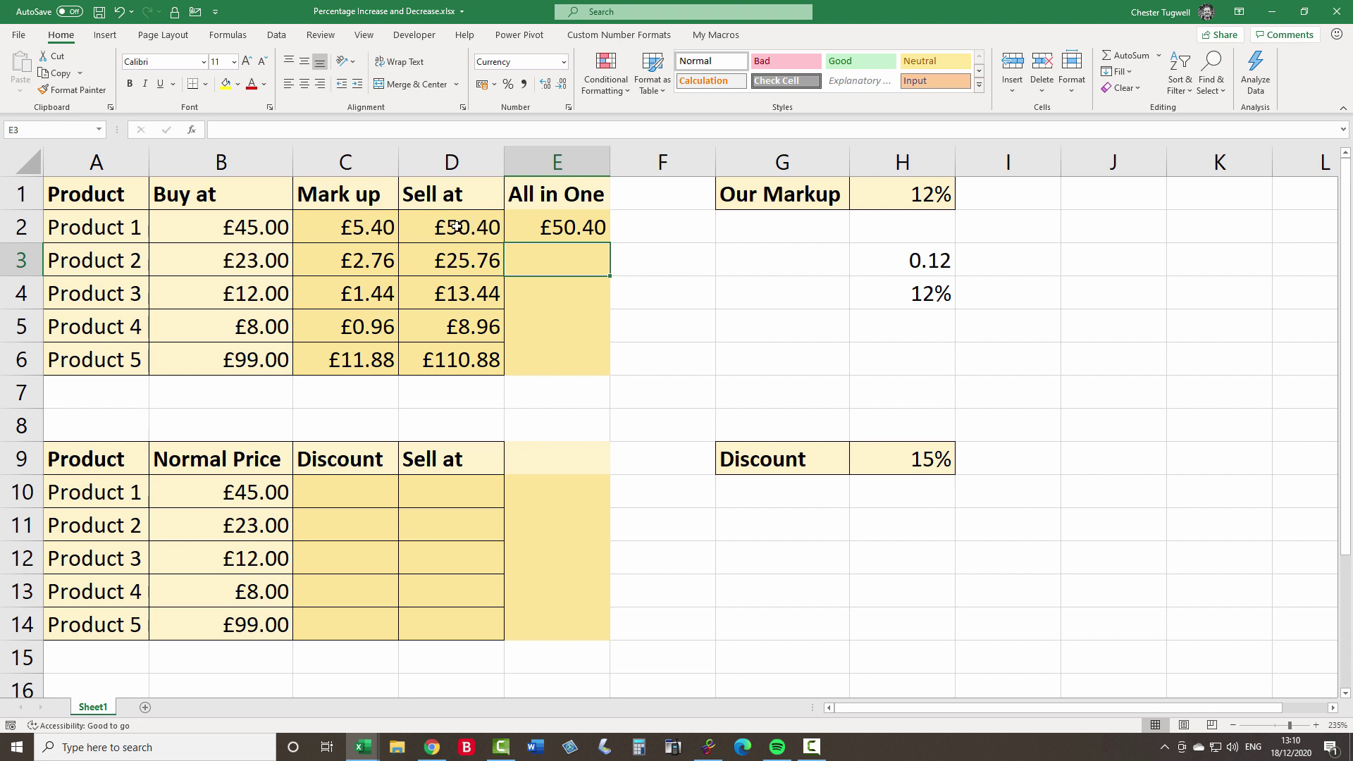
double_click(567, 226)
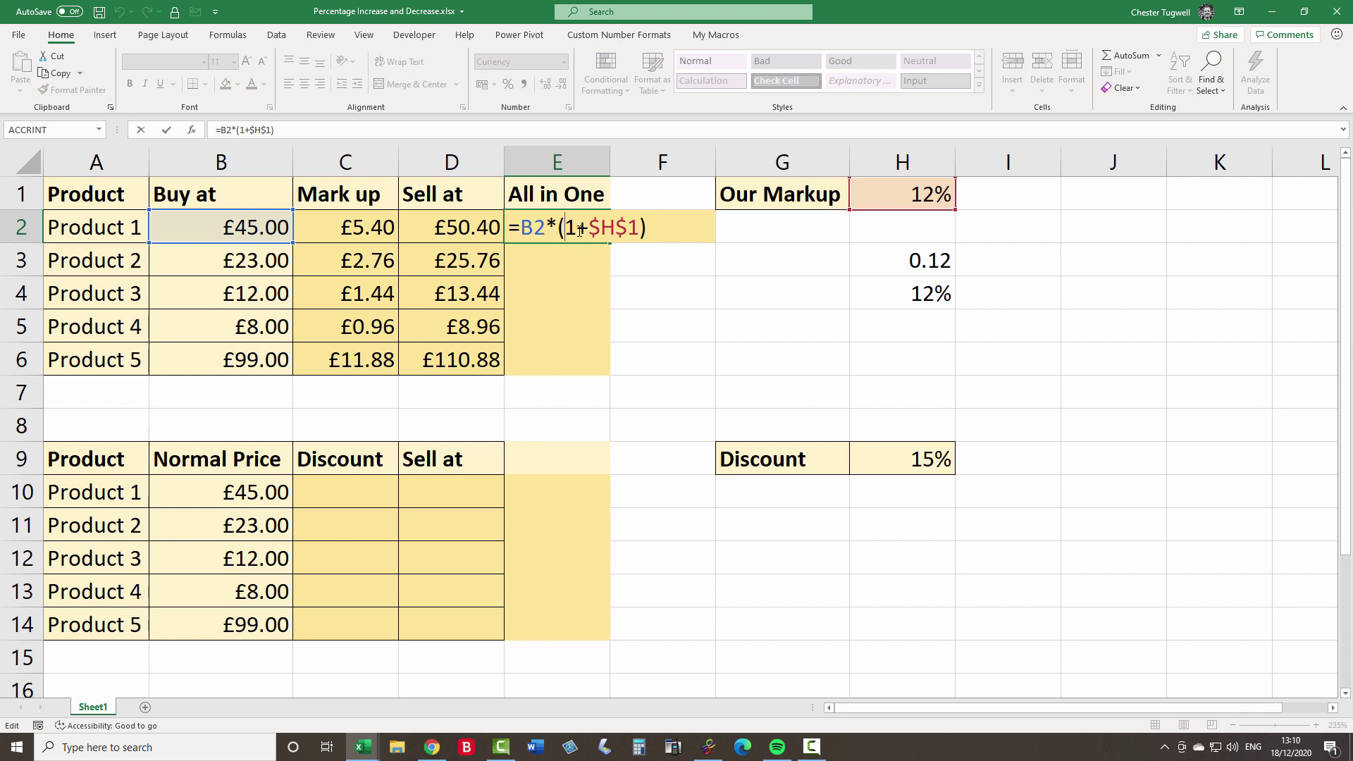
click(577, 230)
text(00%)
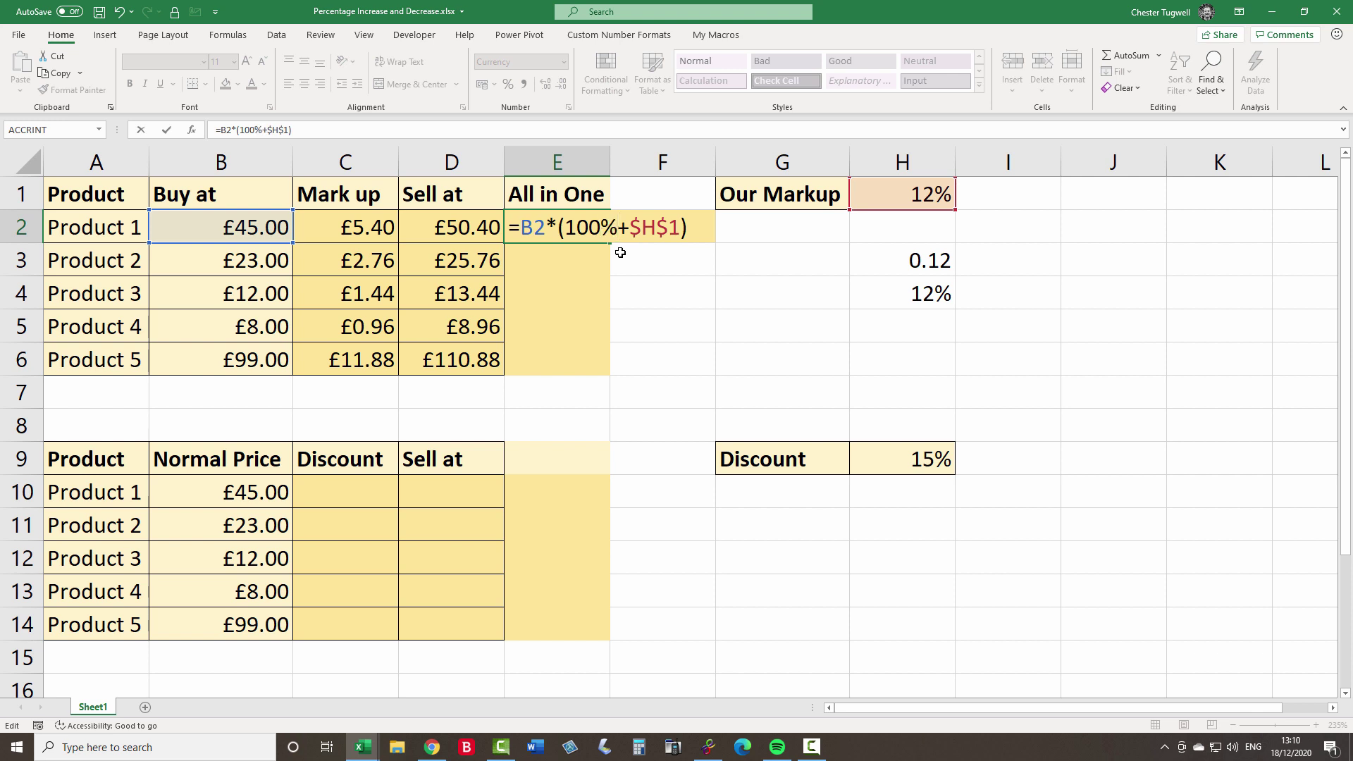
key(Return)
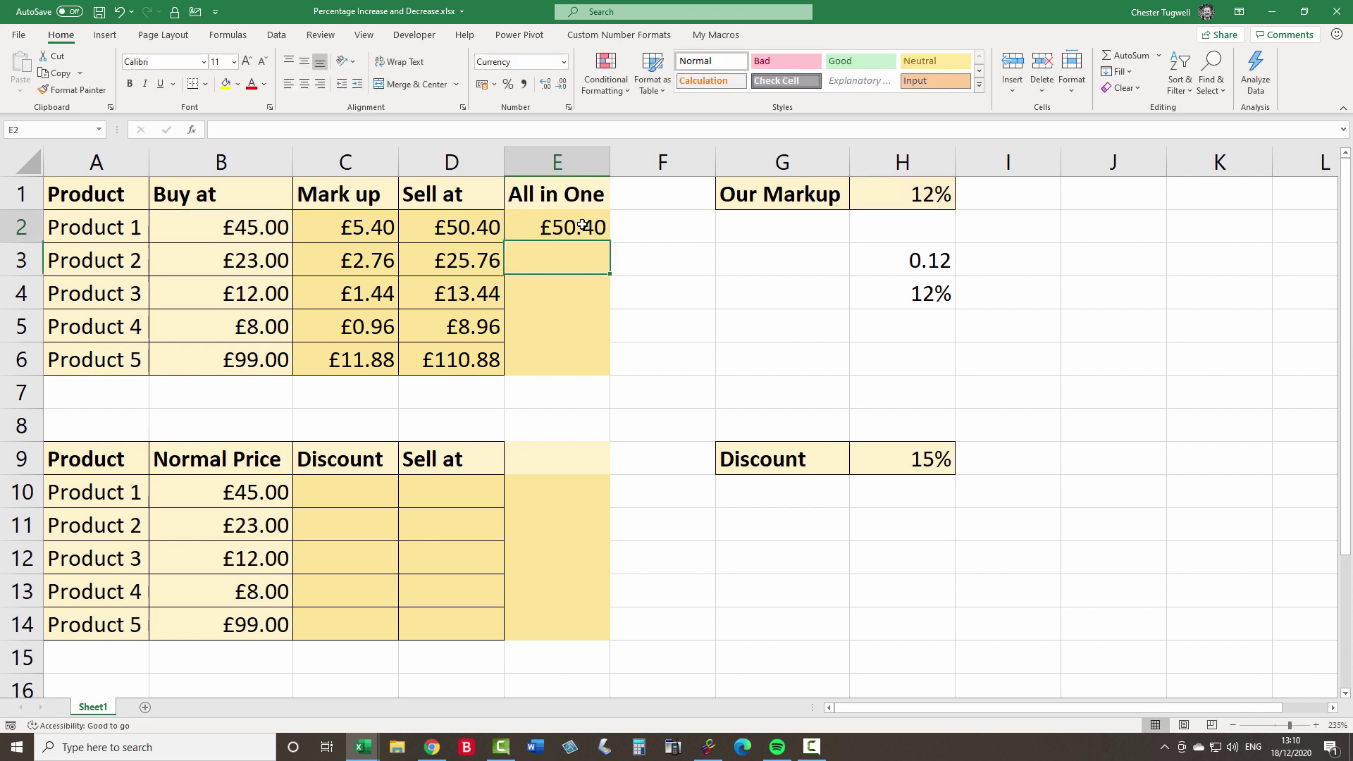
double_click(578, 229)
drag(619, 224, 585, 224)
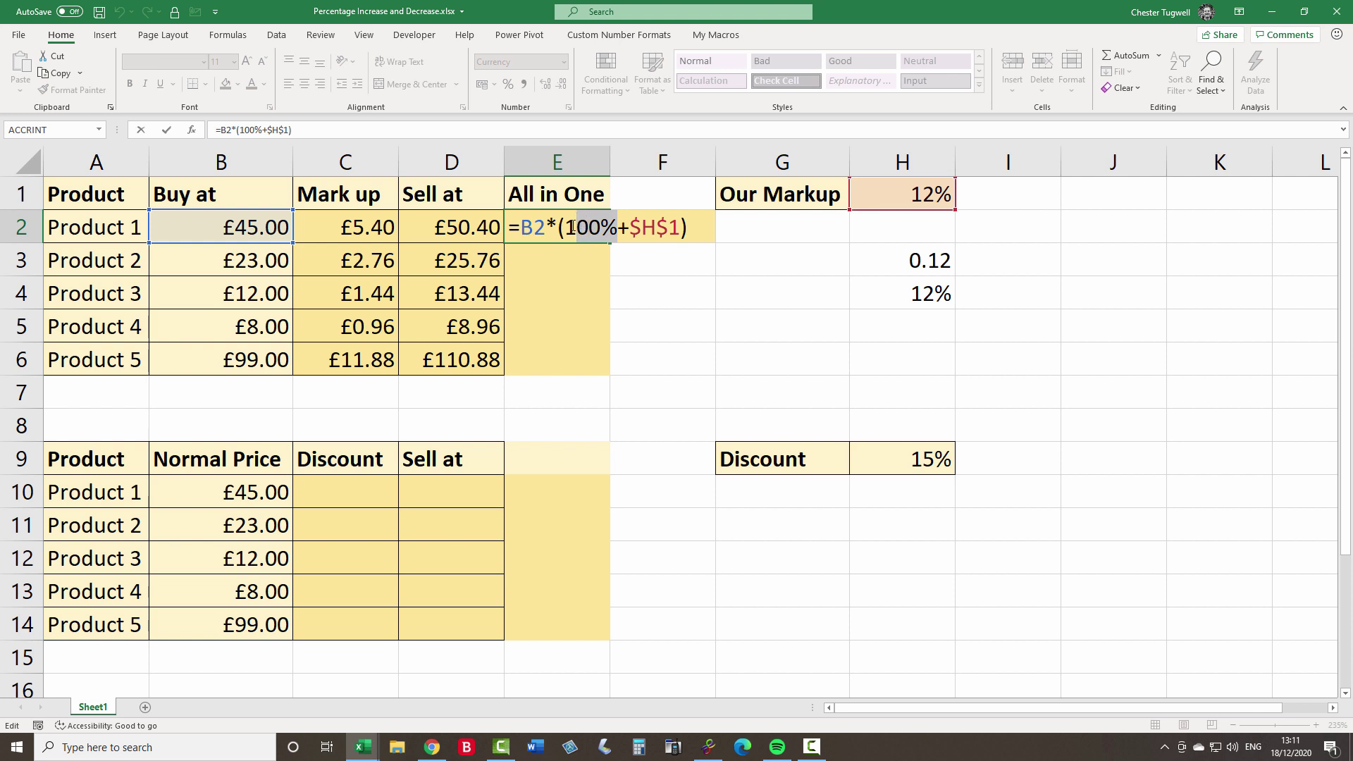
key(Delete)
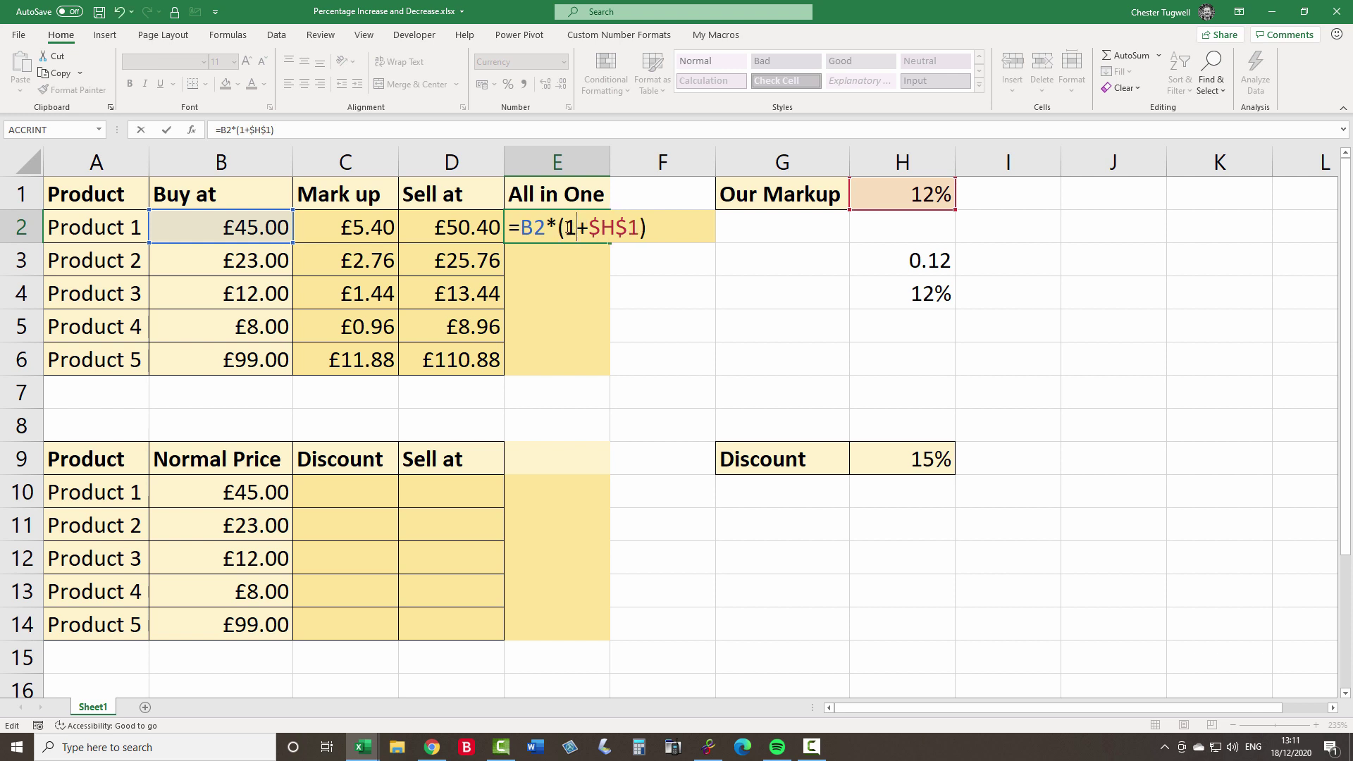
double_click(576, 227)
drag(568, 227, 563, 227)
drag(646, 228, 638, 228)
drag(522, 227, 580, 225)
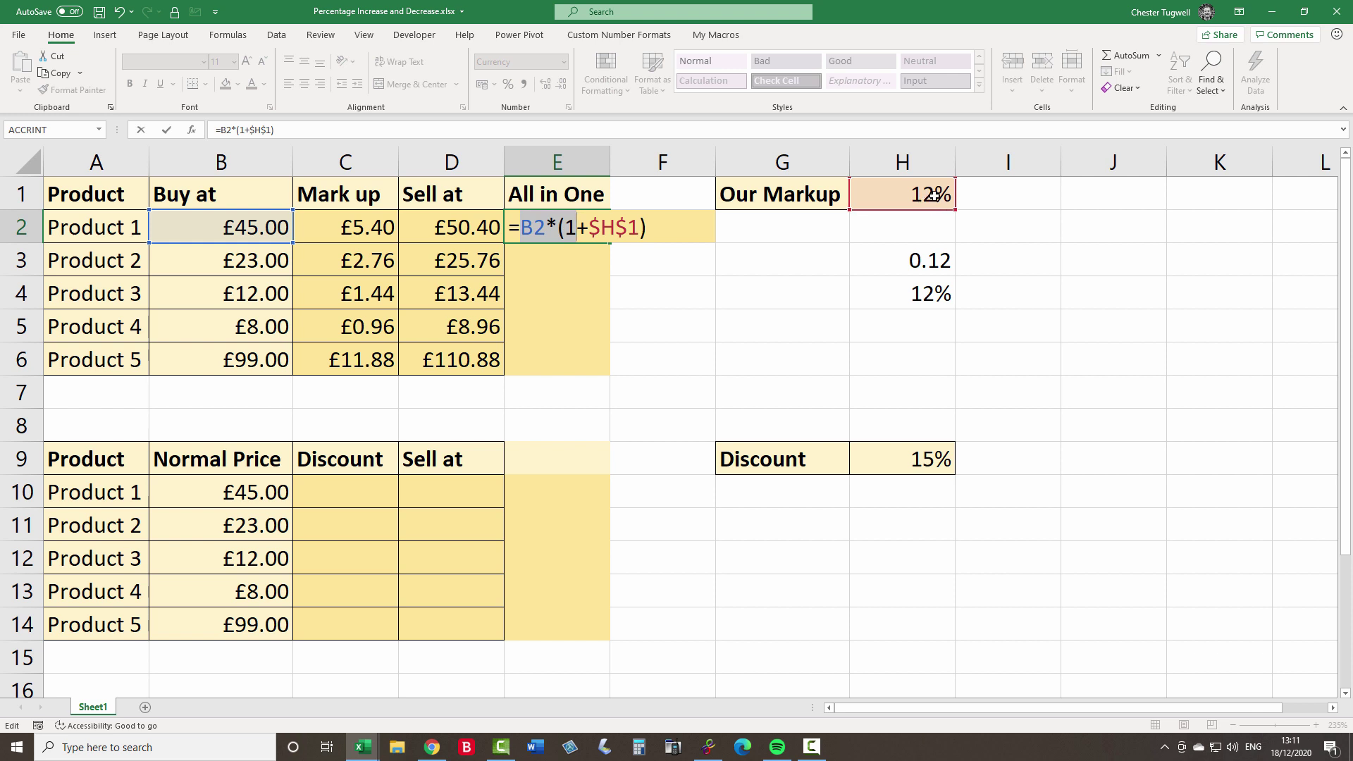
Restore E2's formula to =B2*(1+$H$1) after testing it without brackets.
click(570, 233)
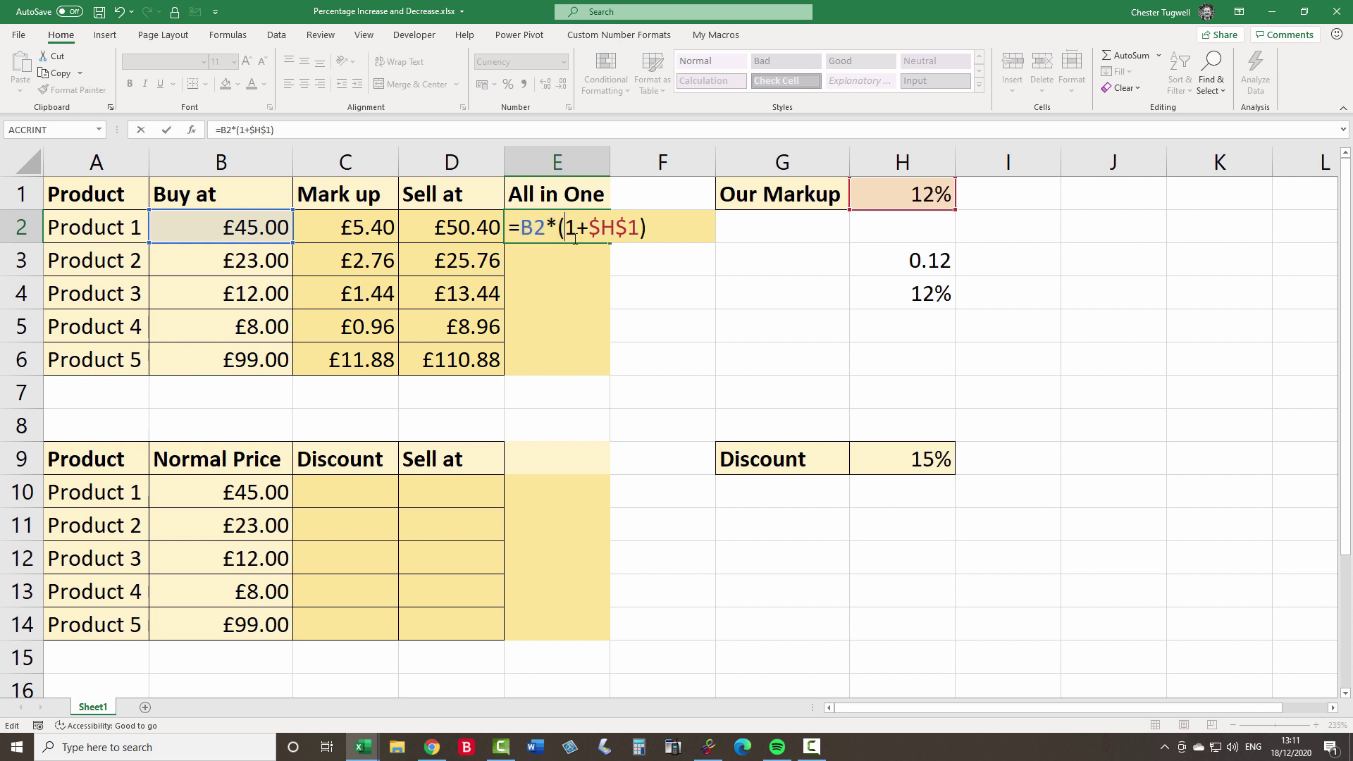
key(BackSpace)
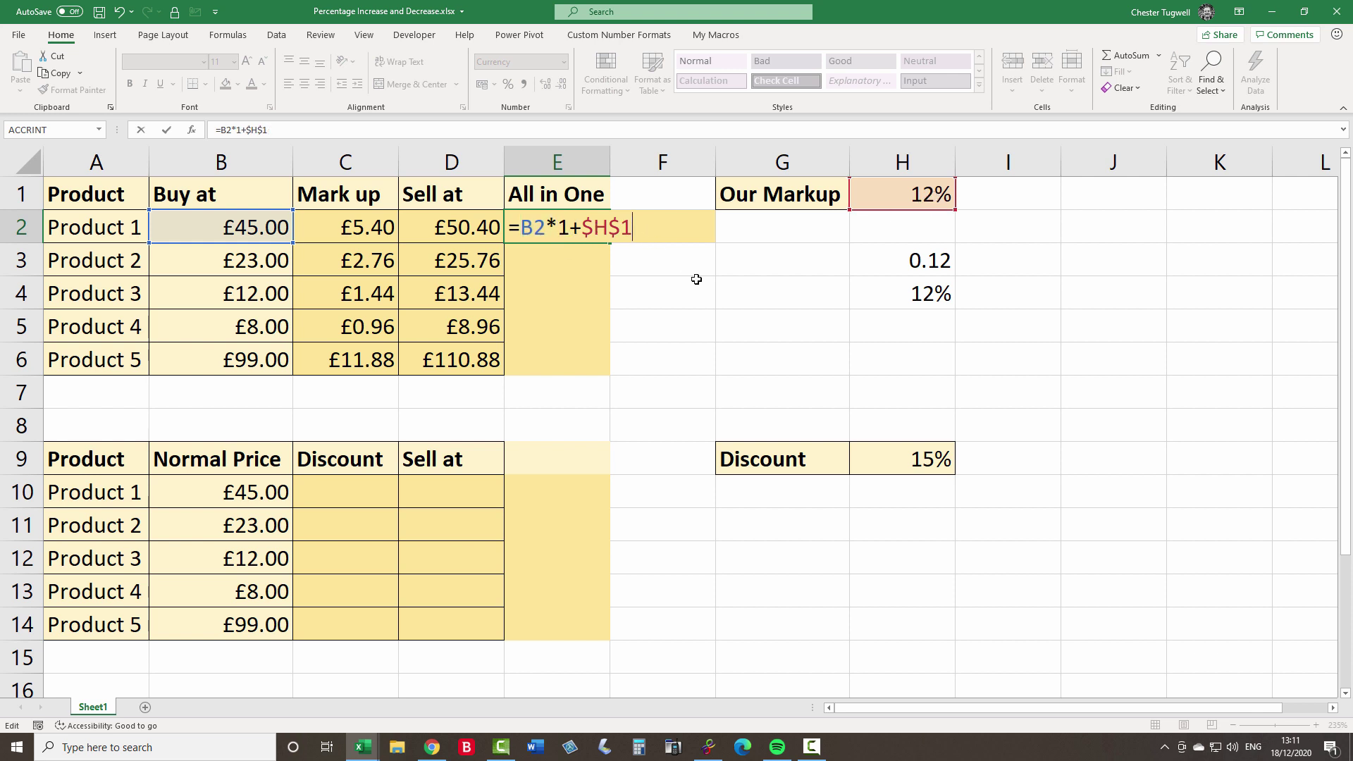
key(Return)
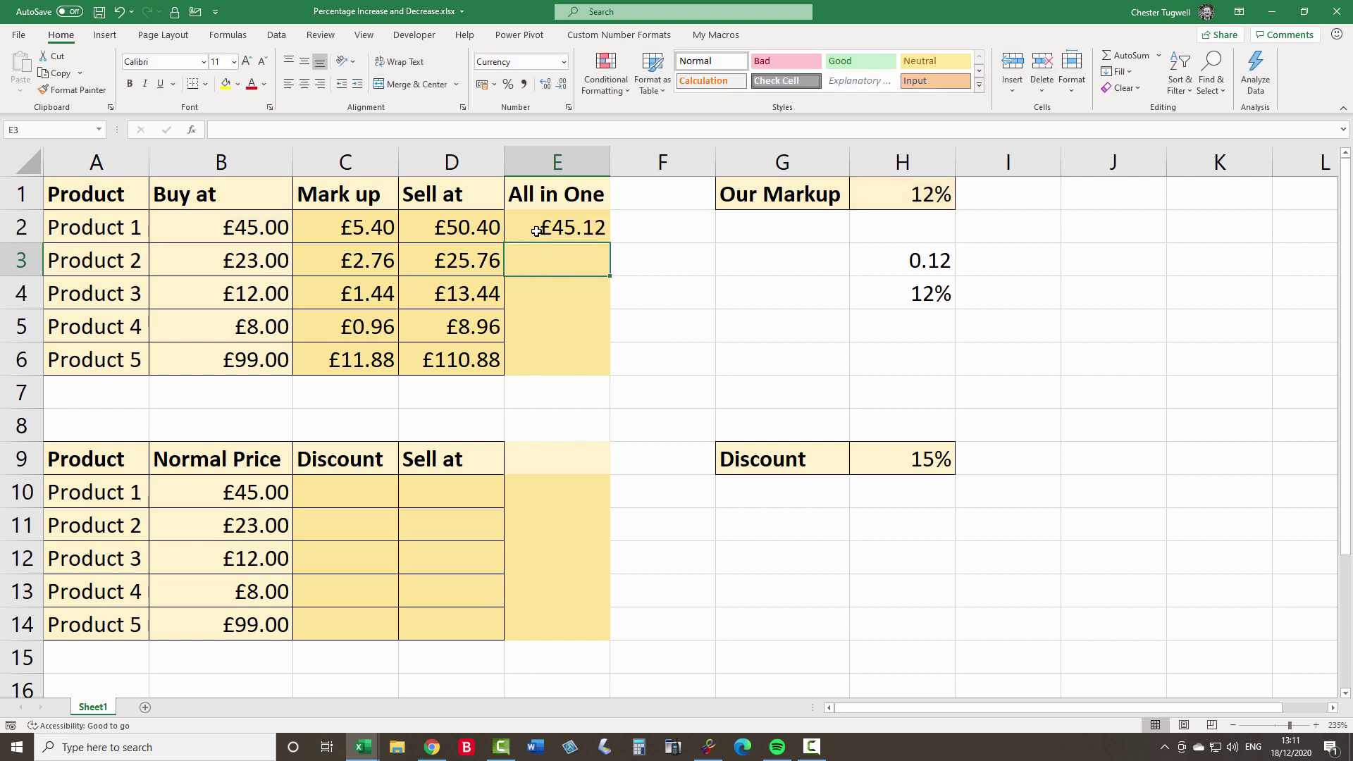
double_click(581, 229)
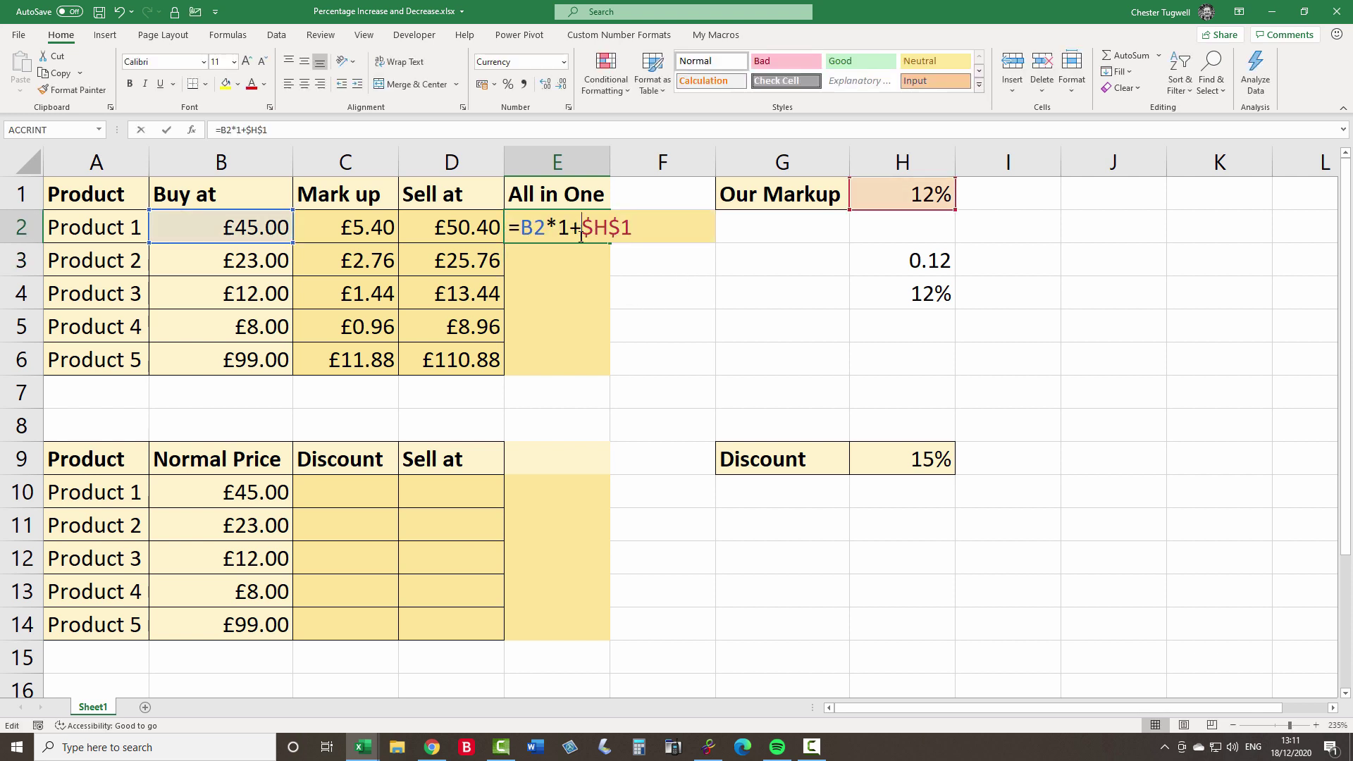
drag(522, 227, 568, 227)
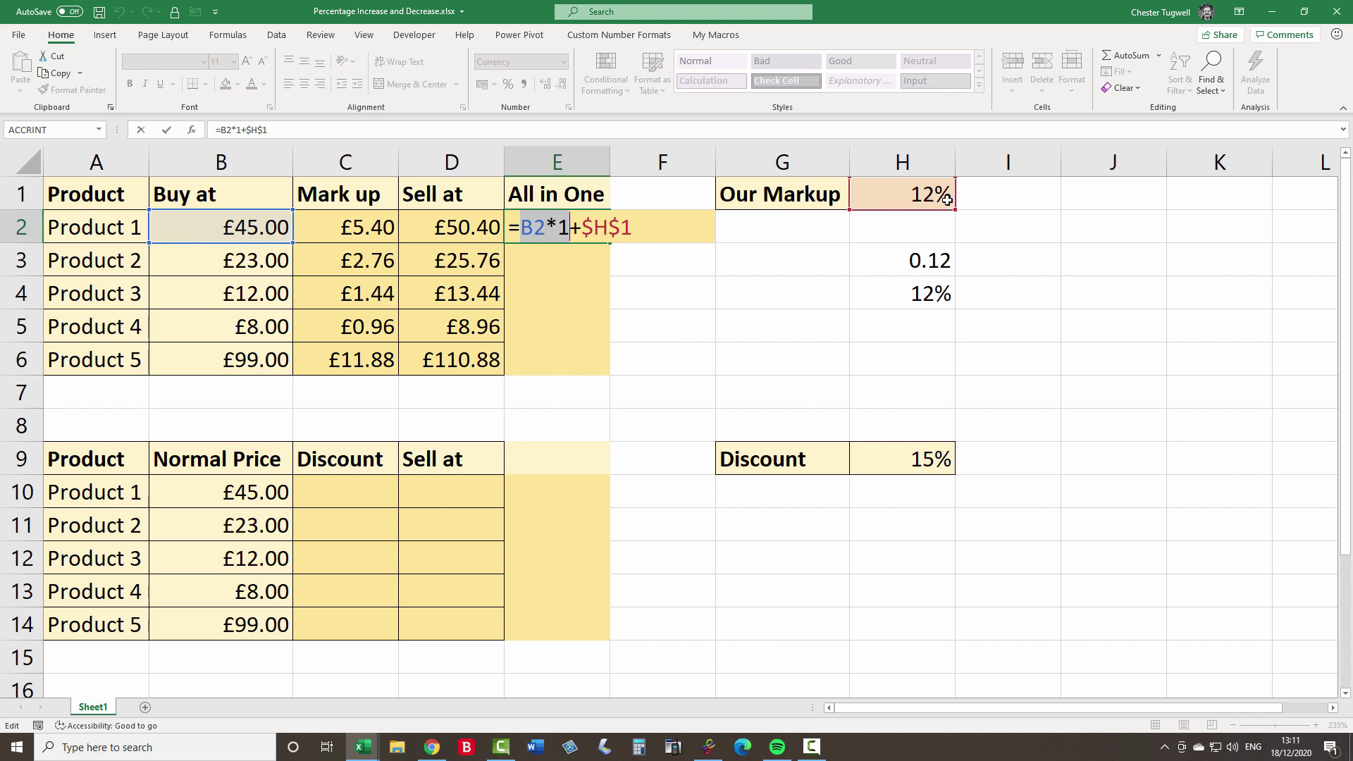
click(568, 229)
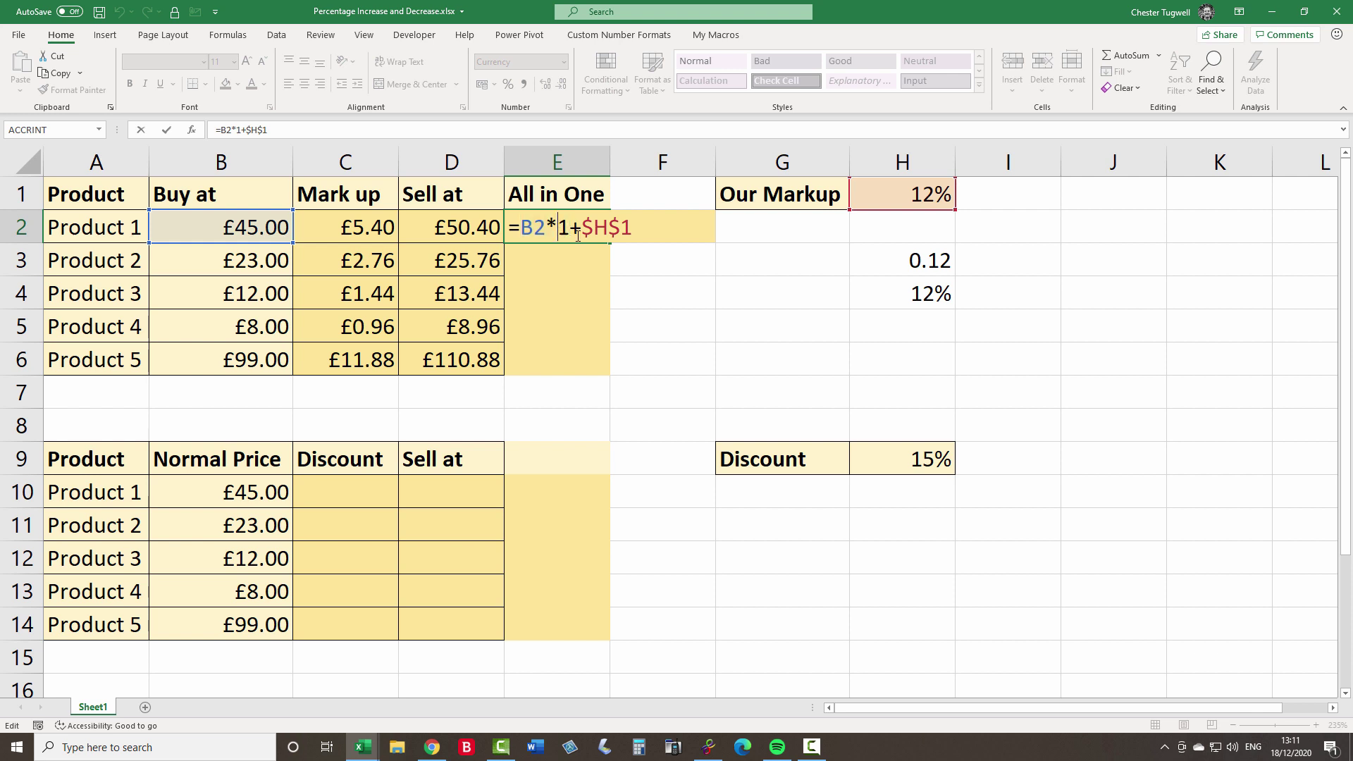
text(()
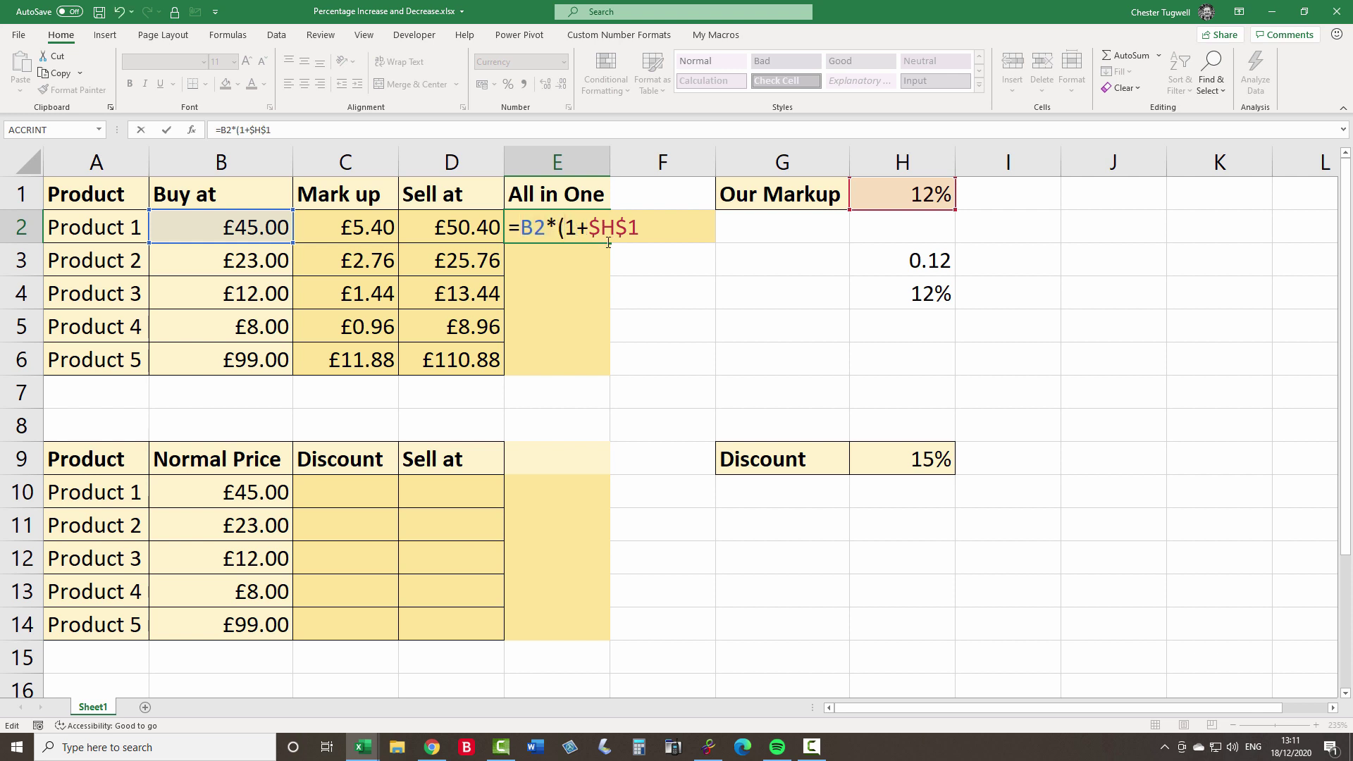
text())
drag(560, 233, 654, 233)
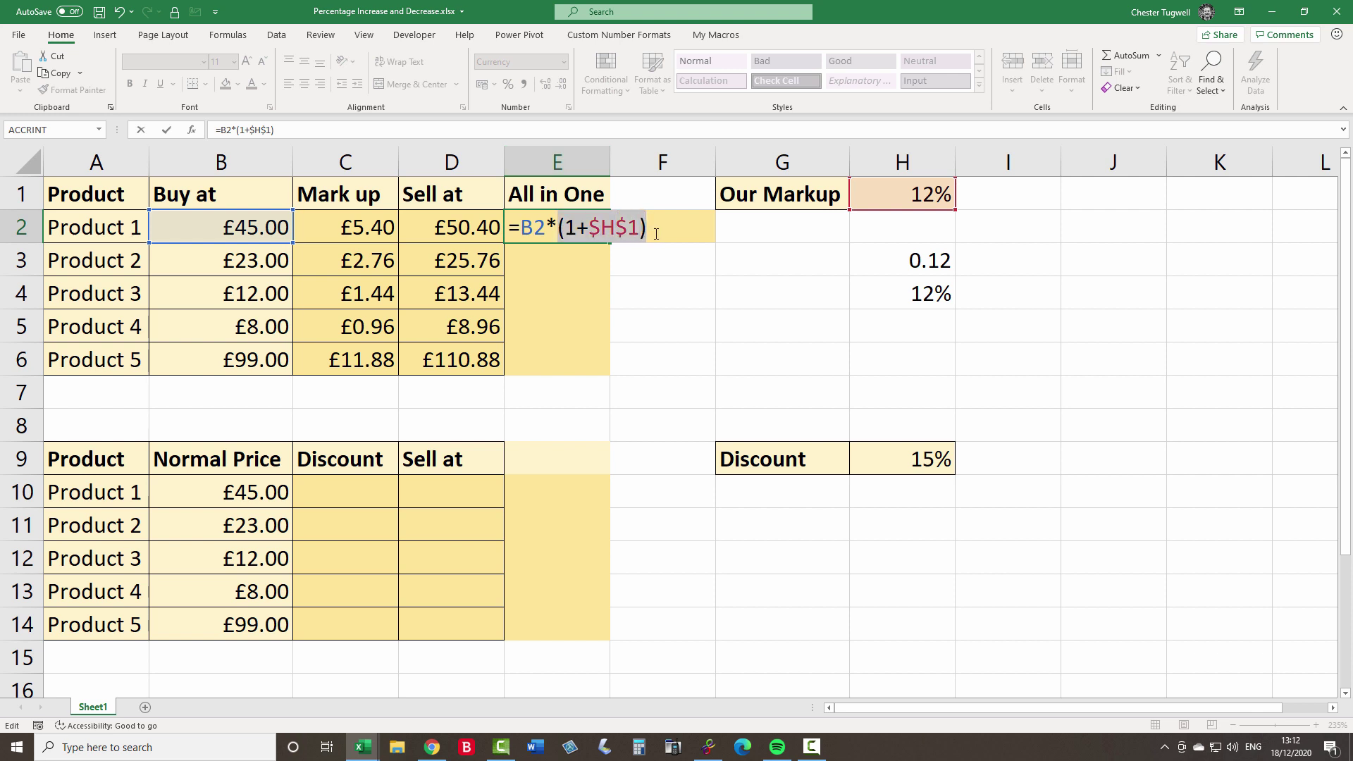
key(Return)
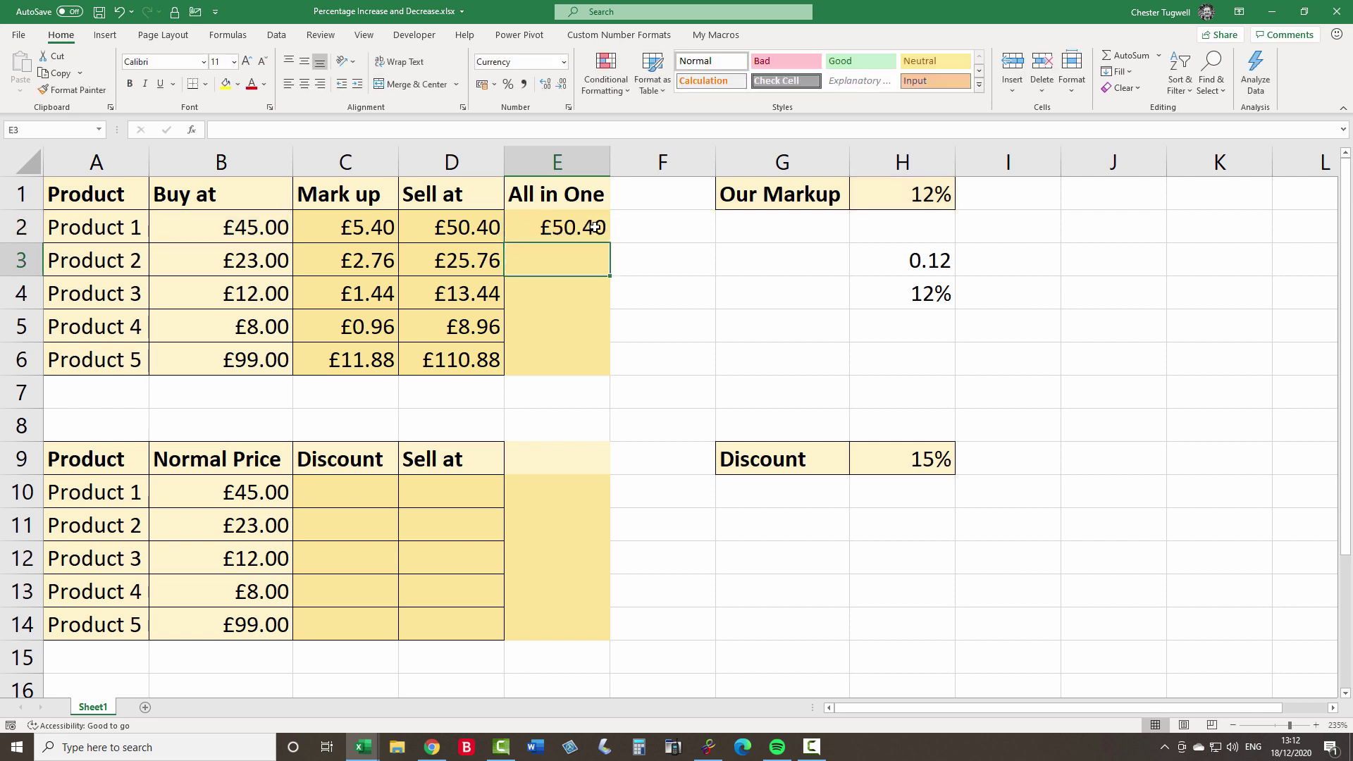
Fill E2 down to E6 so All in One shows £50.40 to £110.88.
click(603, 233)
drag(609, 243, 593, 365)
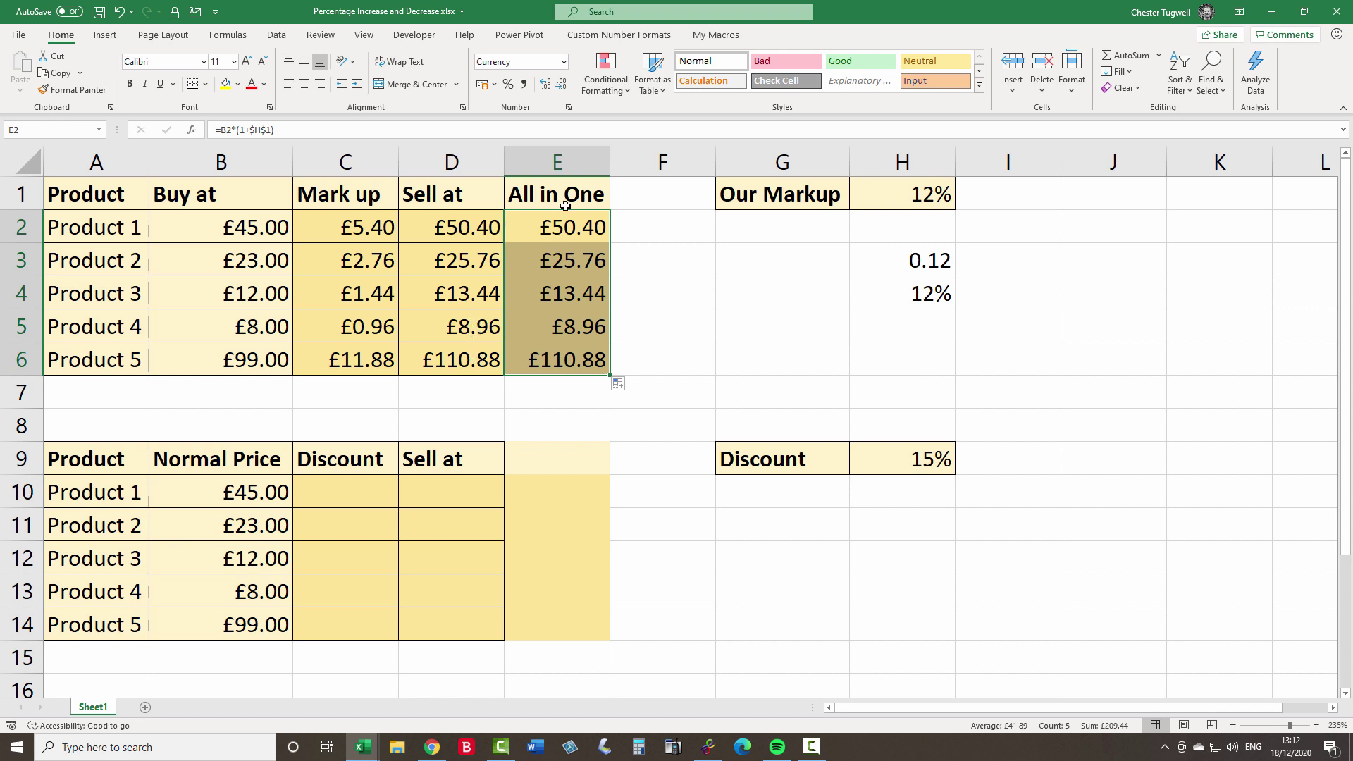
click(349, 496)
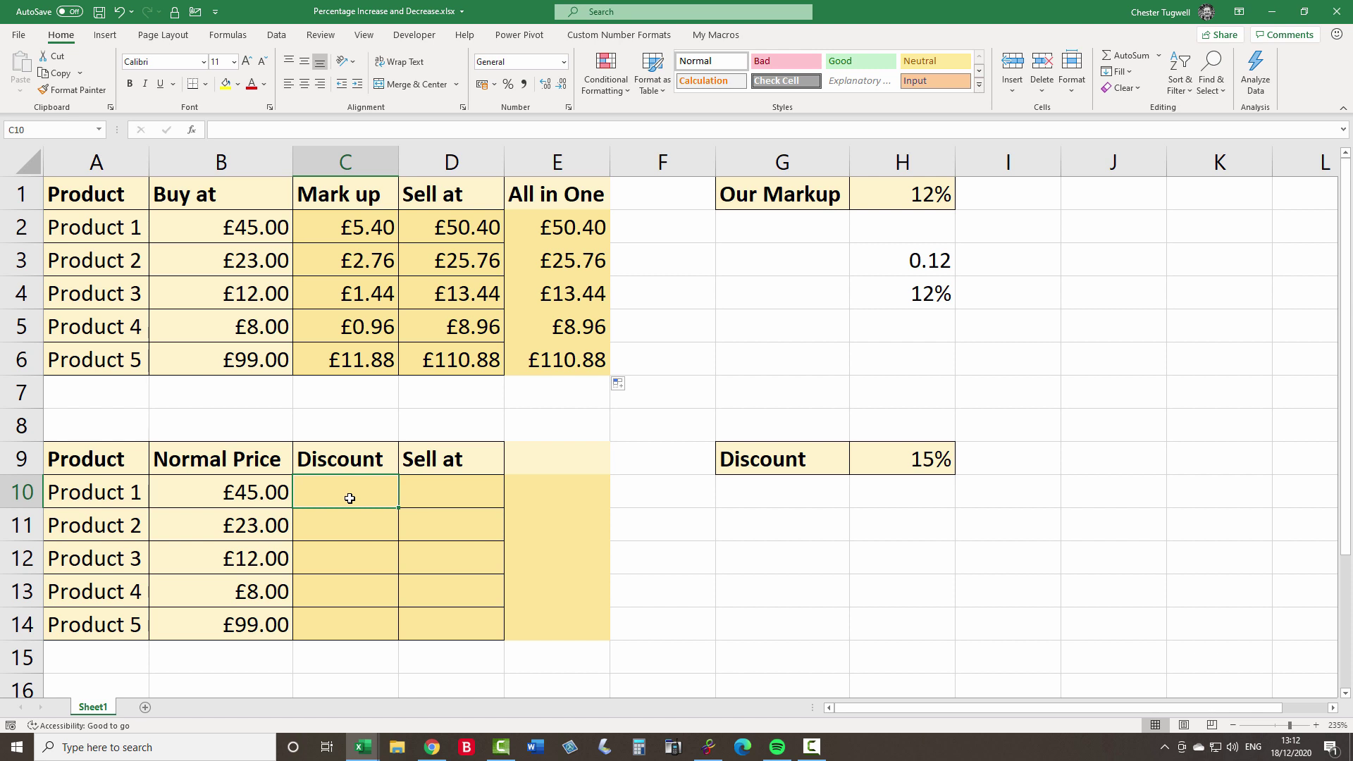
Enter the discount formula =B10*H9 in C10.
text(=)
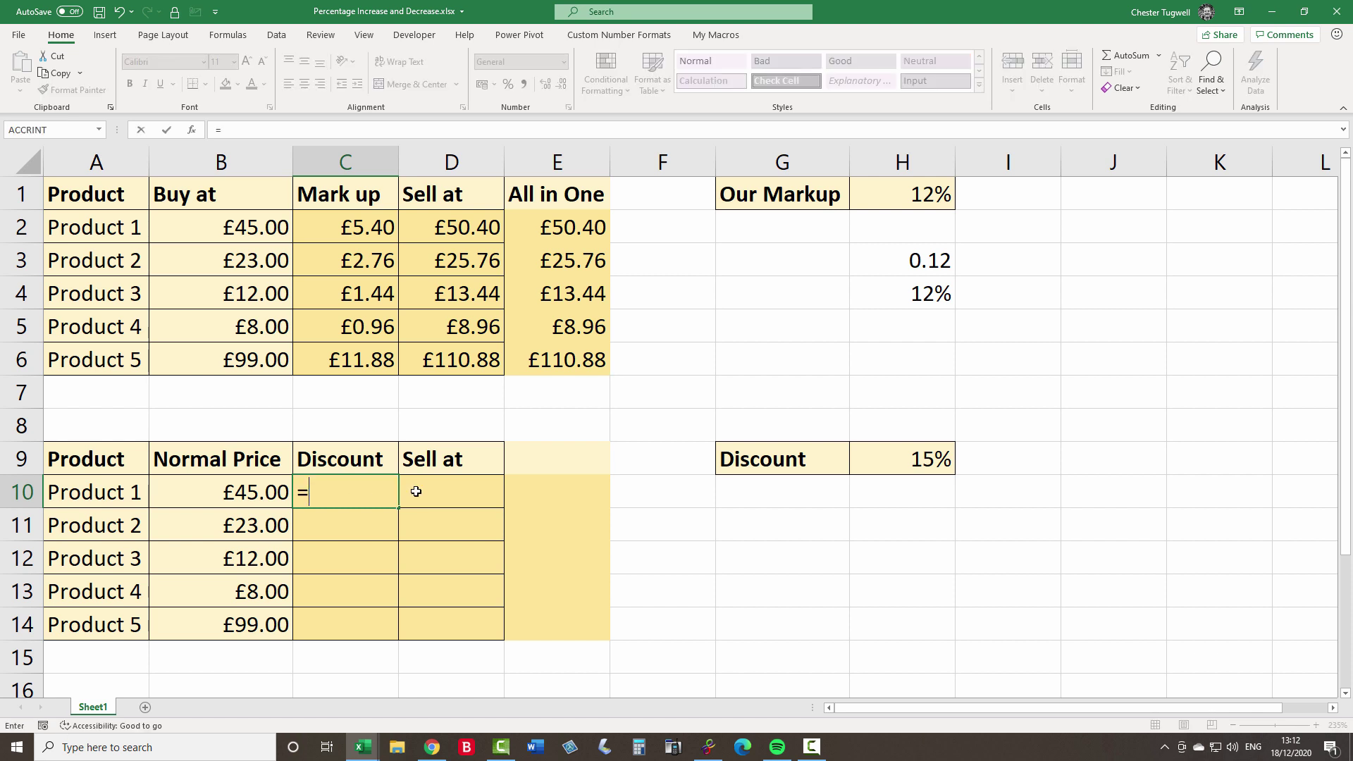
click(227, 490)
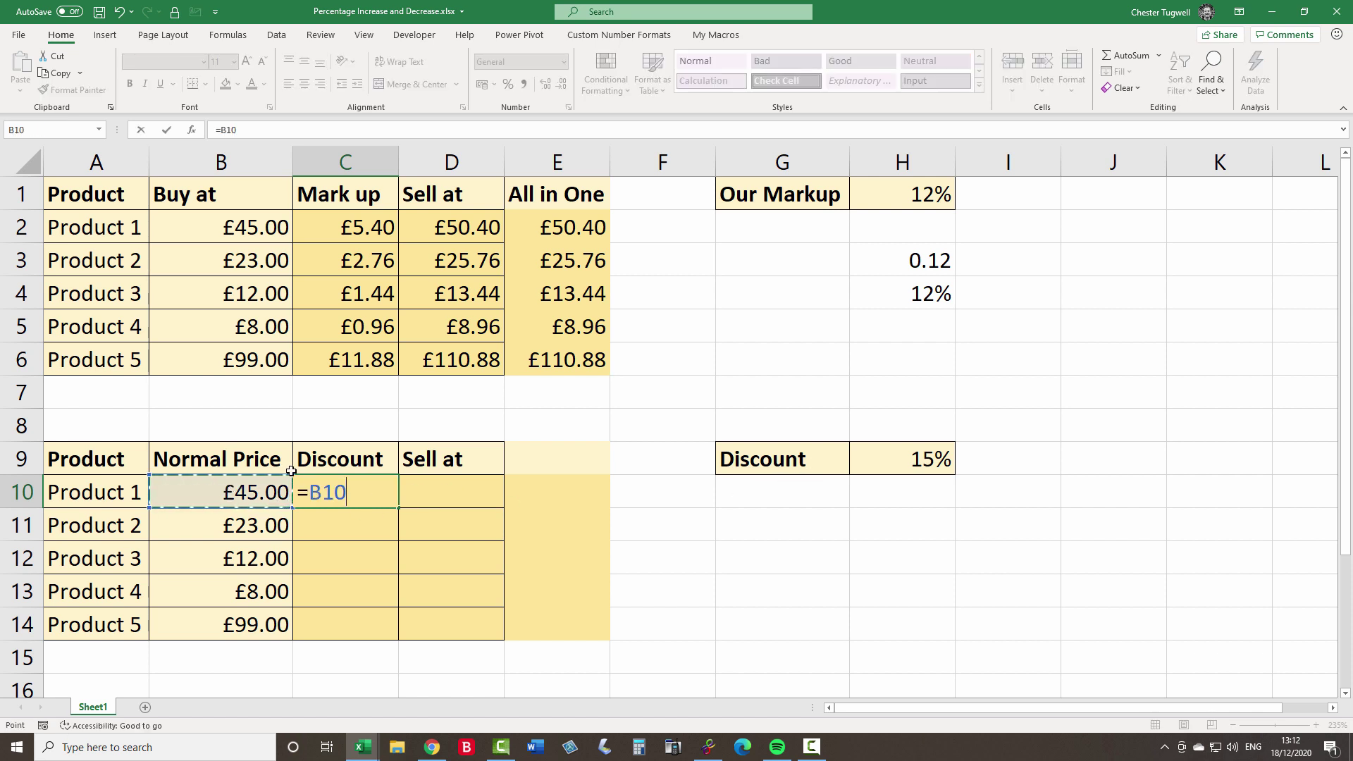
text(*)
click(934, 459)
key(Return)
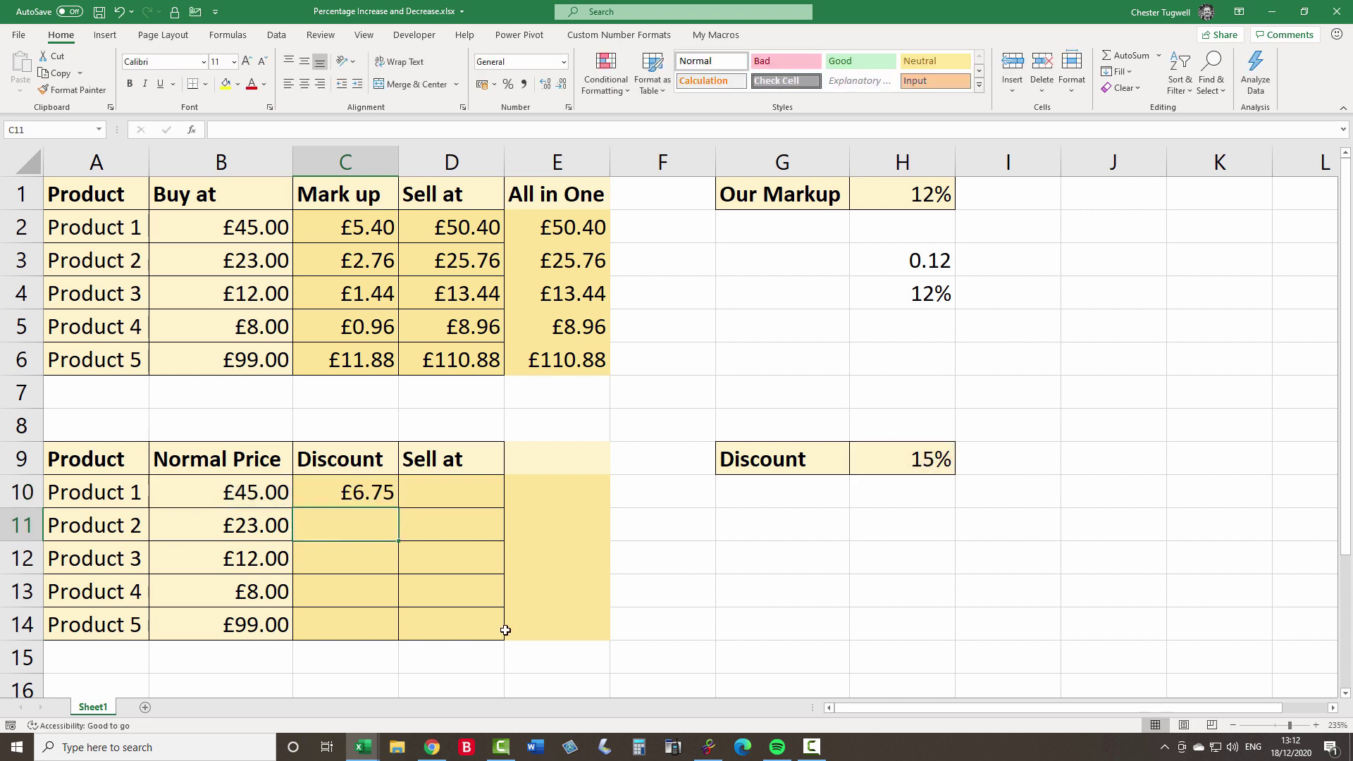
click(367, 495)
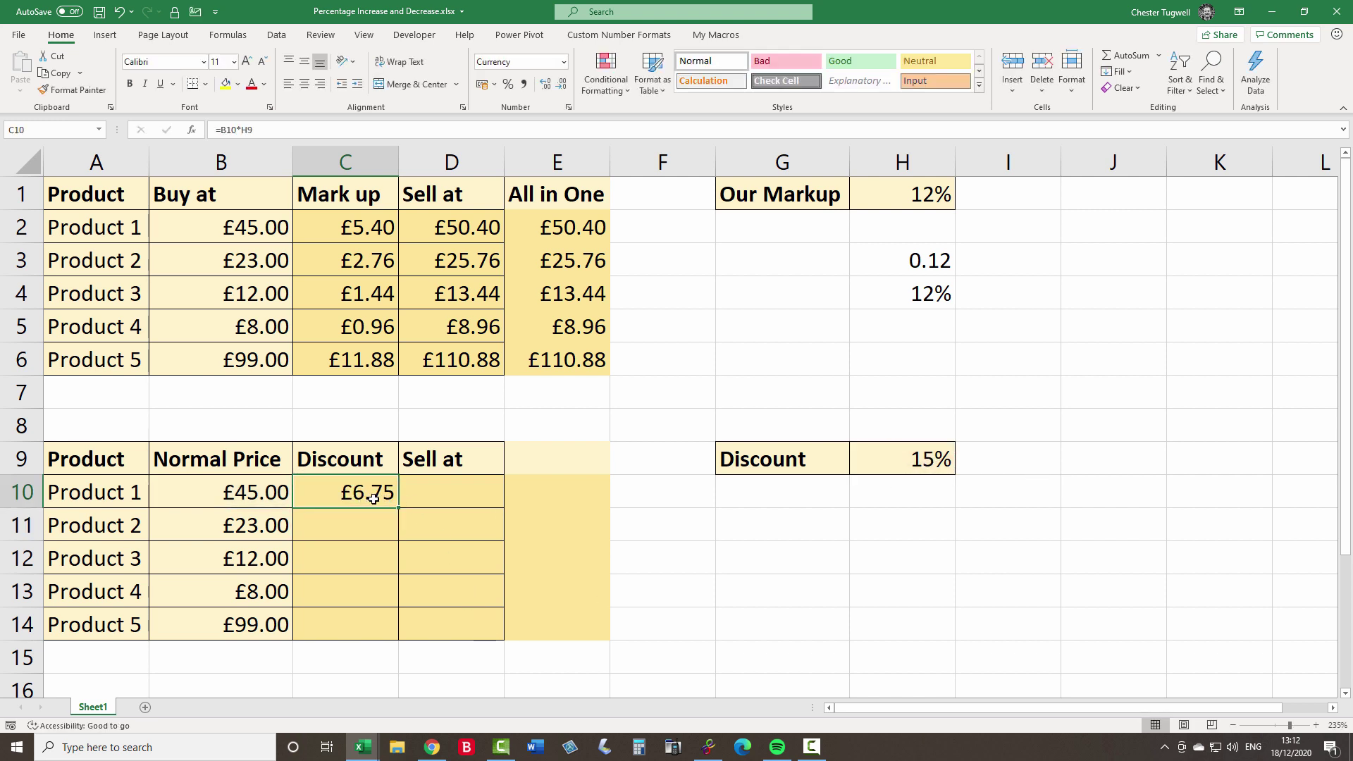
Enter =B10-C10 in D10 for Product 1's discounted Sell at price.
click(449, 491)
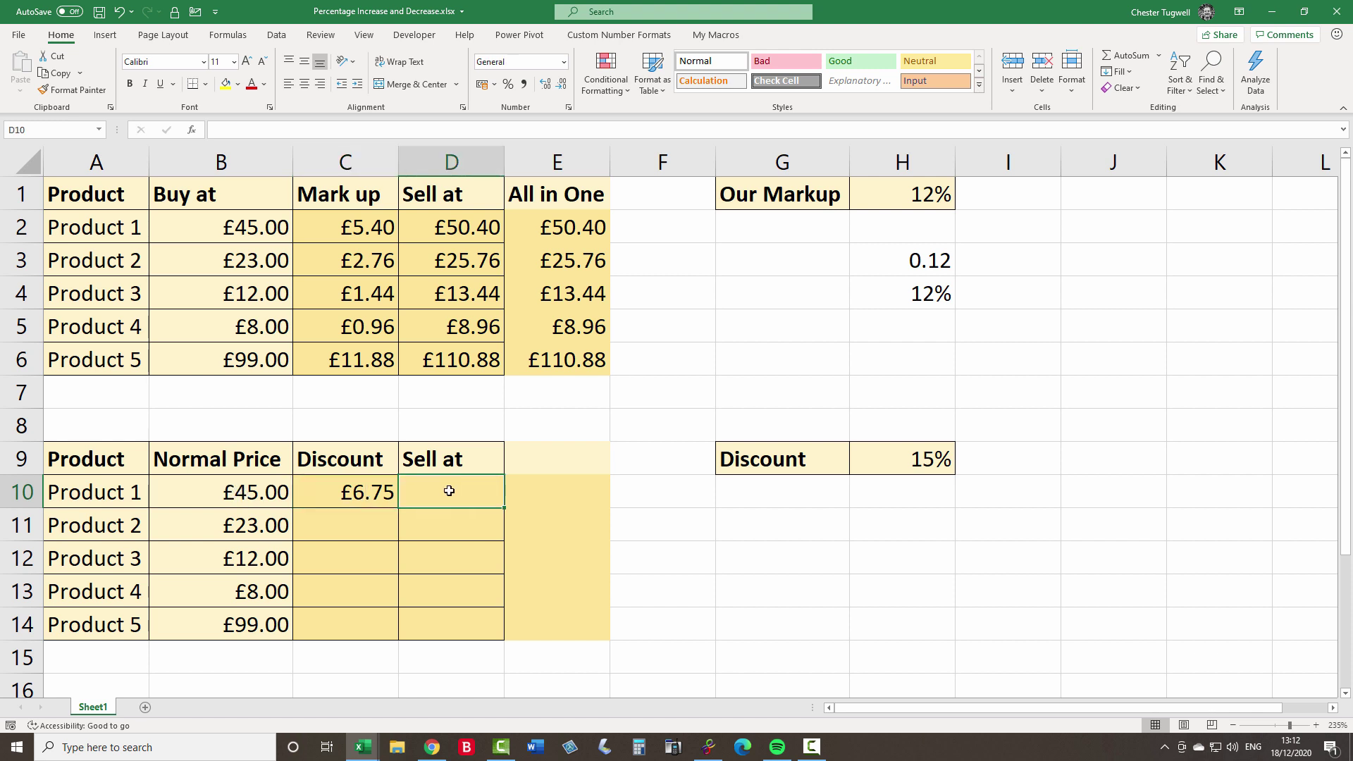
text(=)
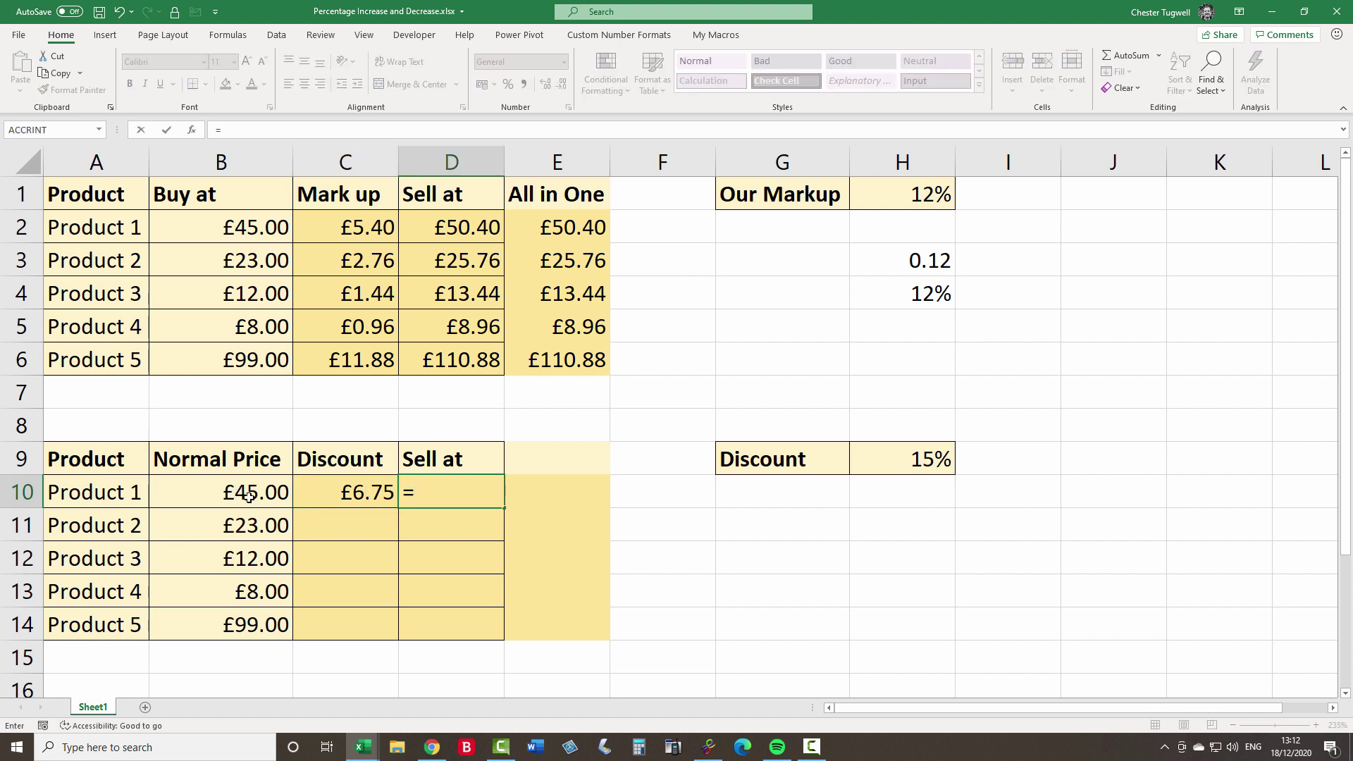
click(243, 496)
text(-)
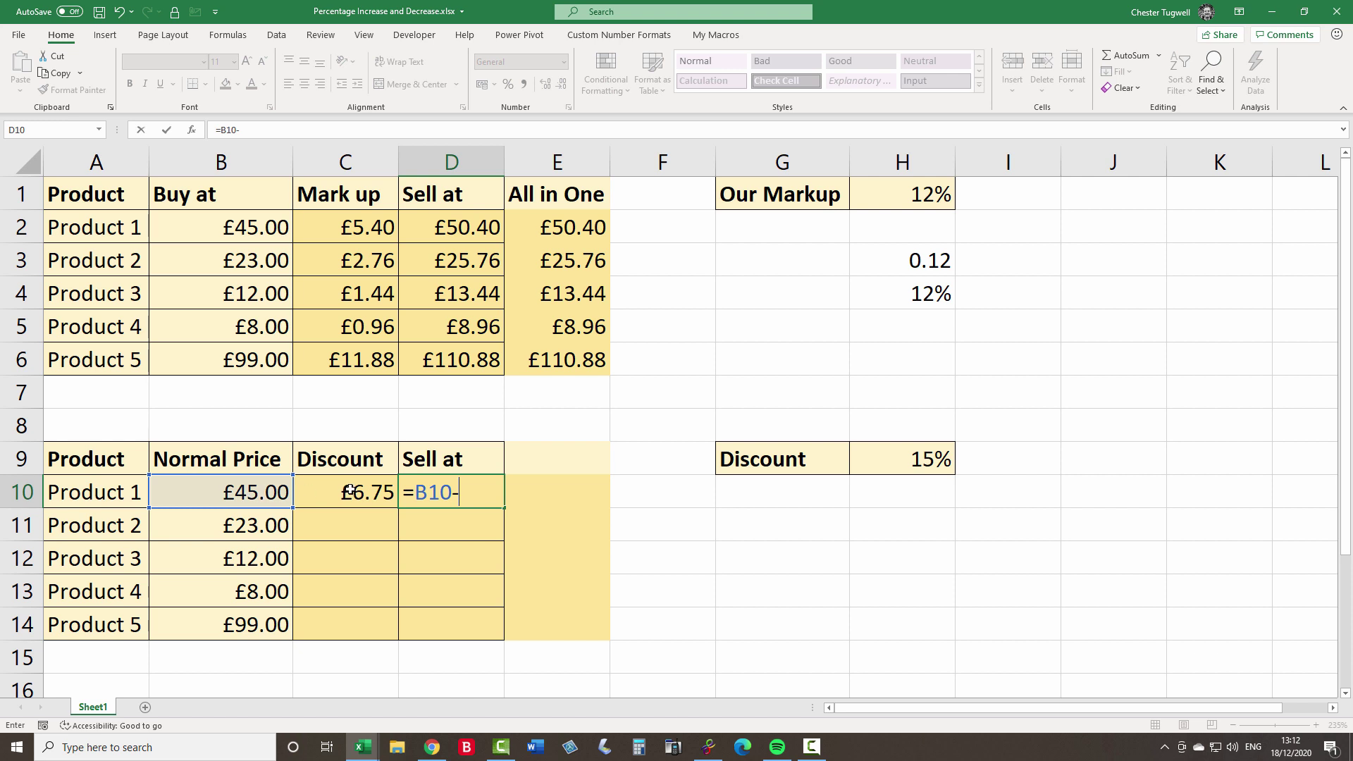
click(354, 492)
key(Return)
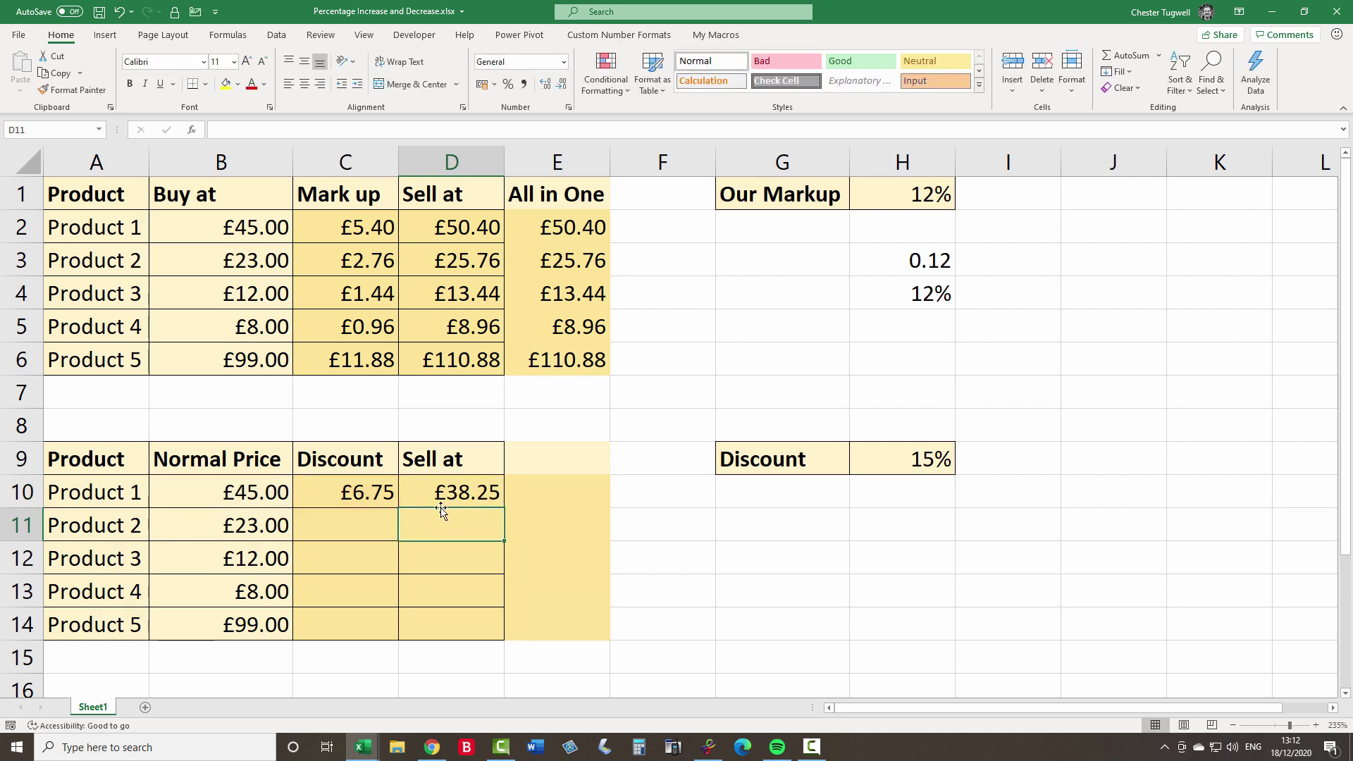
Lock C10's rate as $H$9 and fill both formulas down to row 14.
double_click(377, 493)
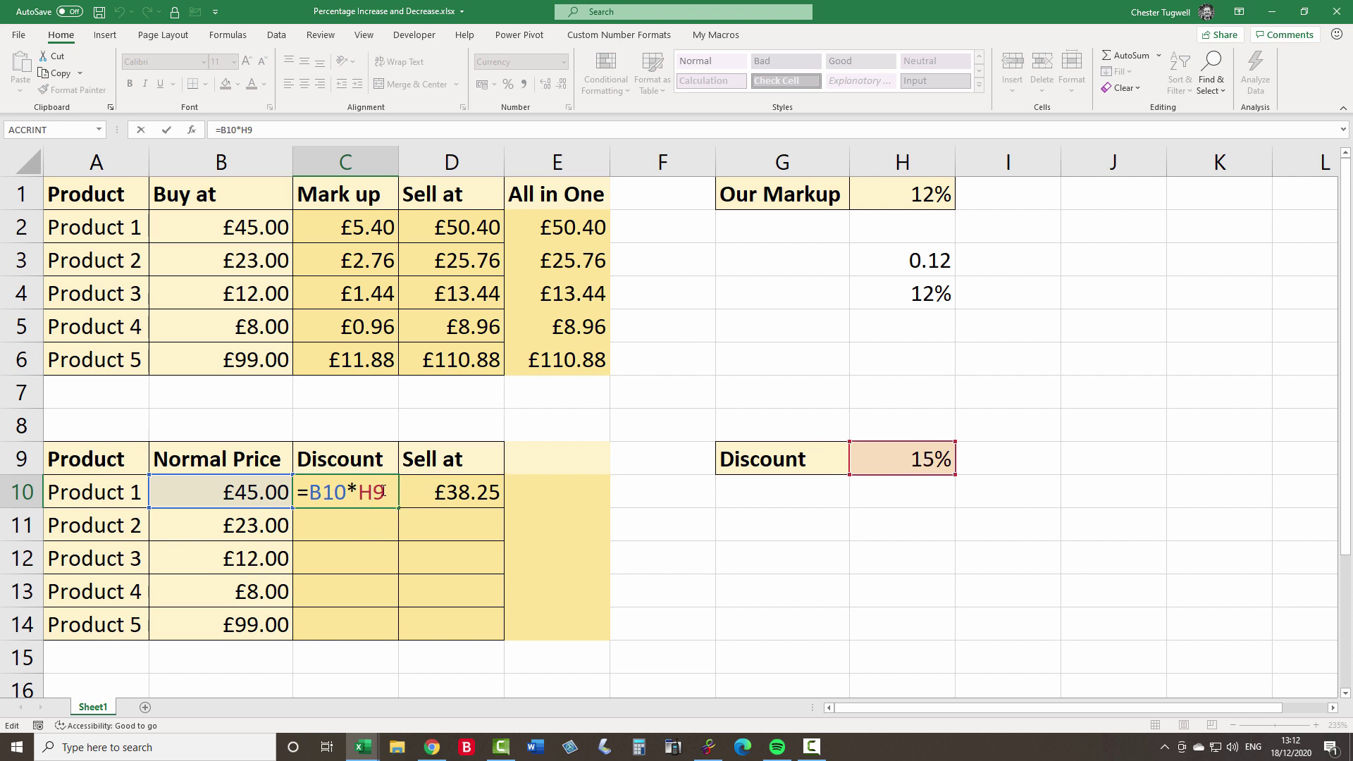
key(F4)
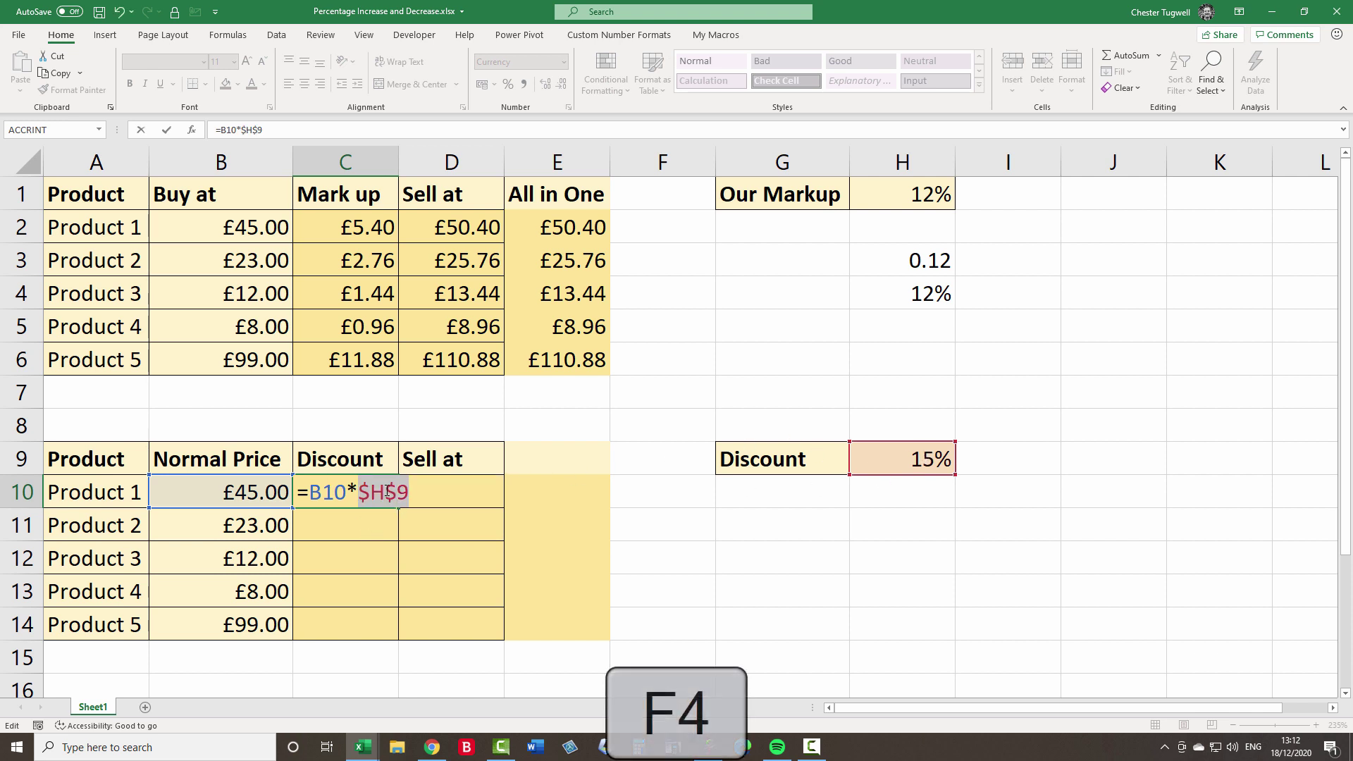
key(Return)
click(387, 499)
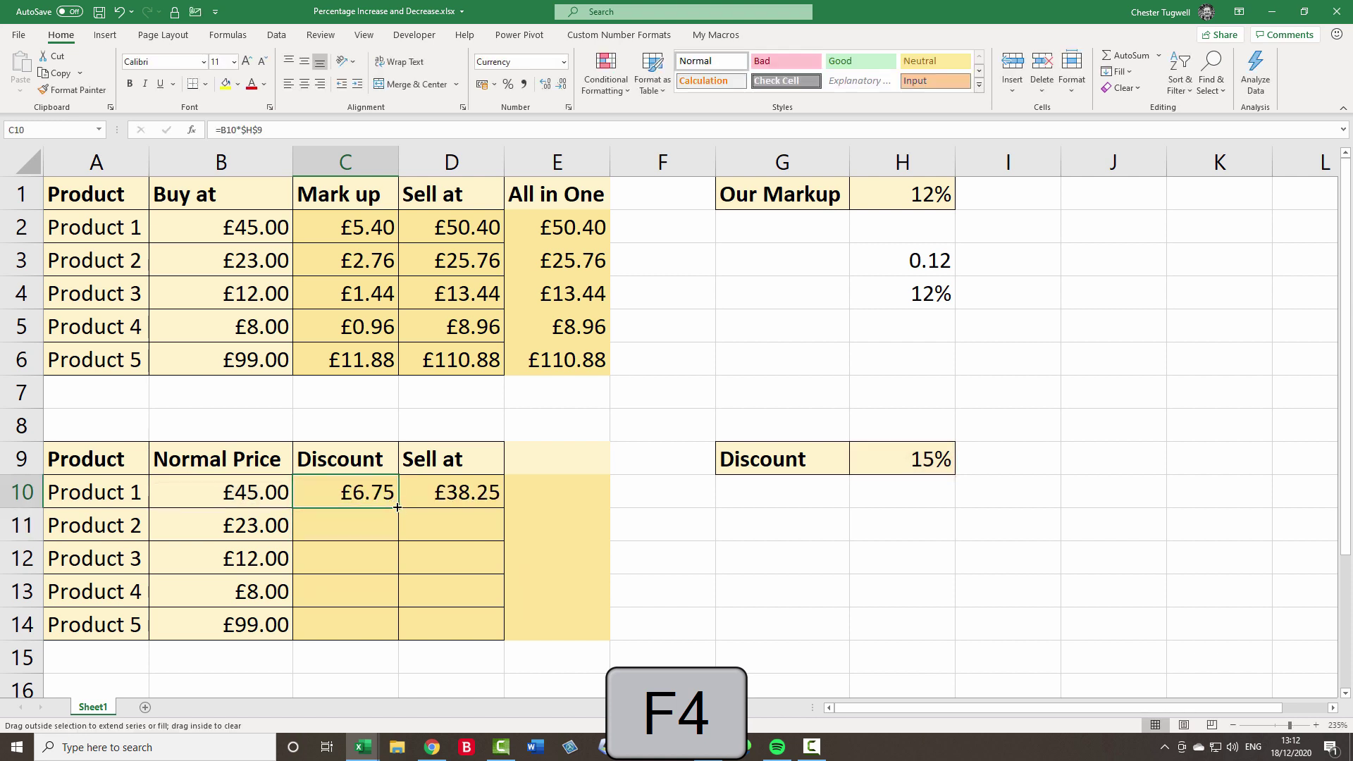
double_click(398, 506)
click(462, 493)
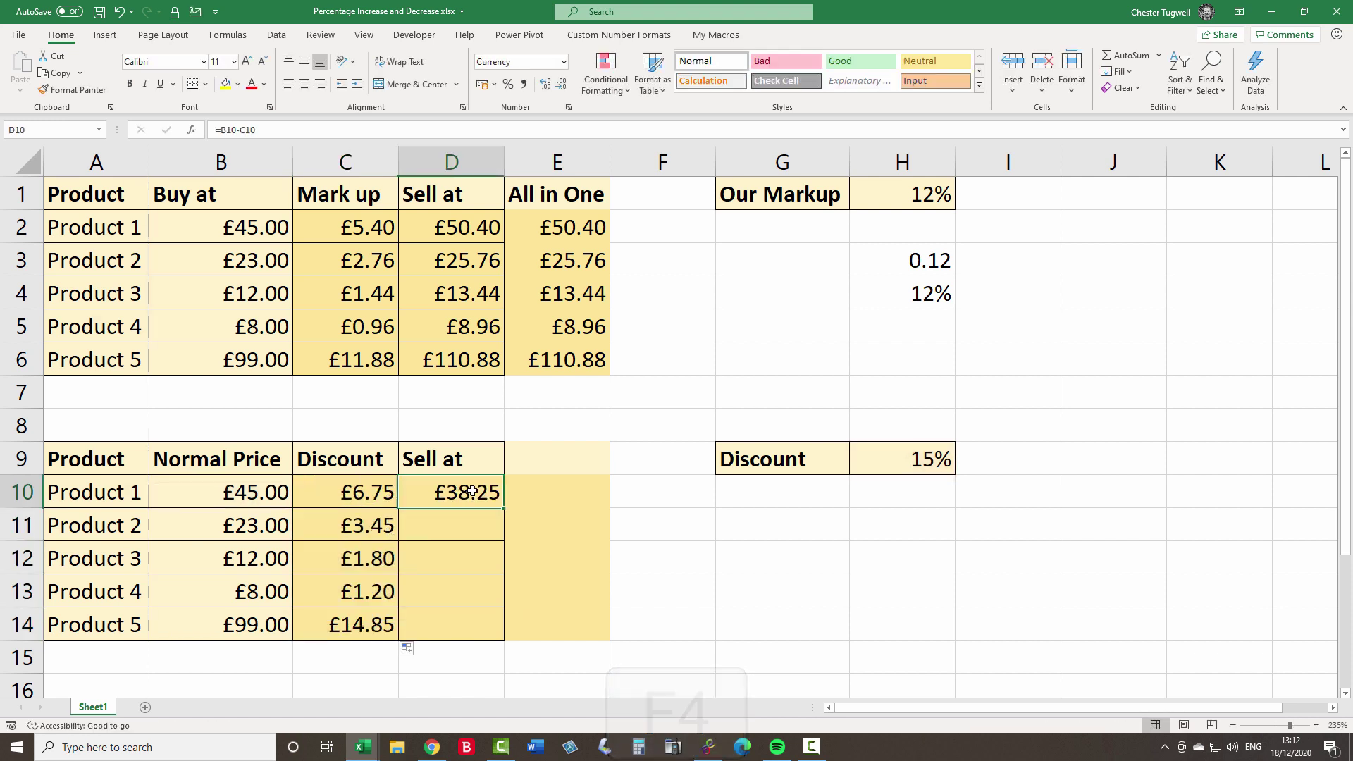
double_click(503, 506)
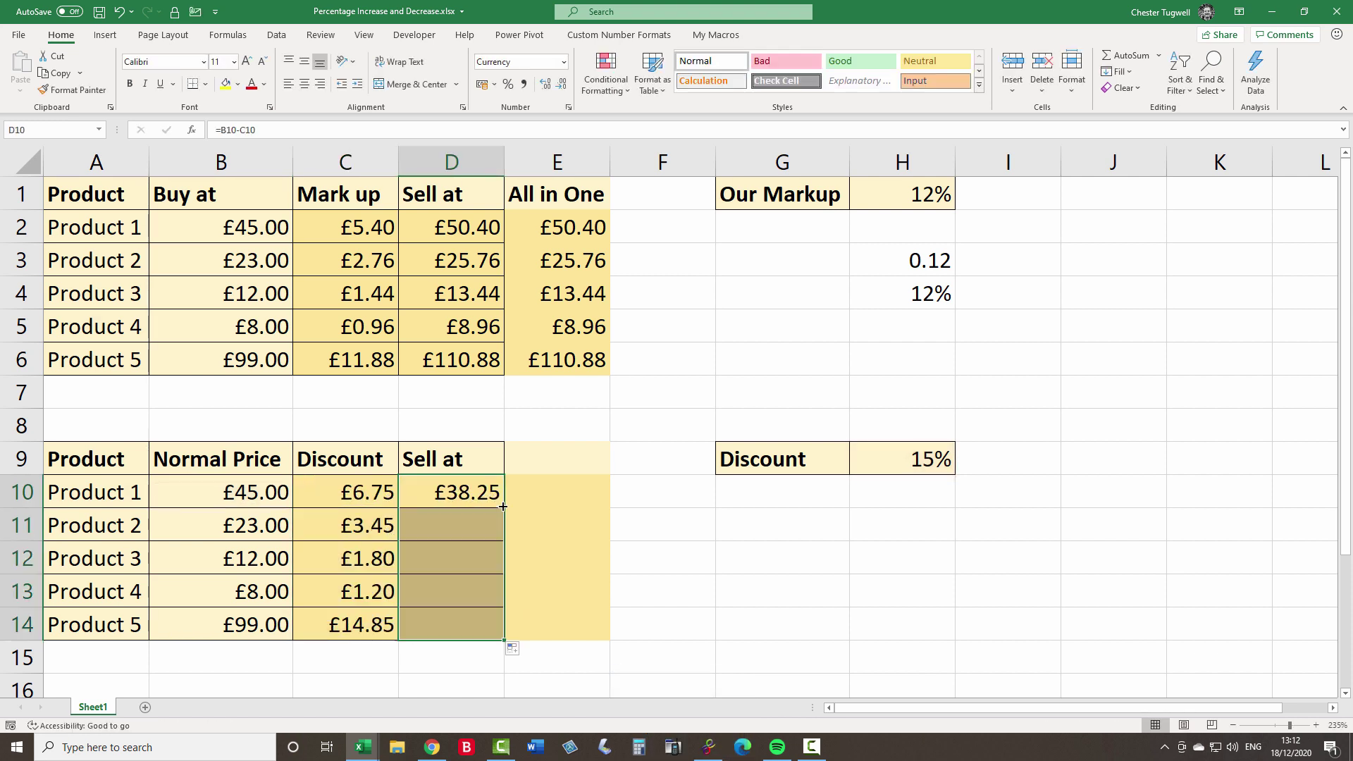
Add the heading 'All in one' in E9.
click(549, 488)
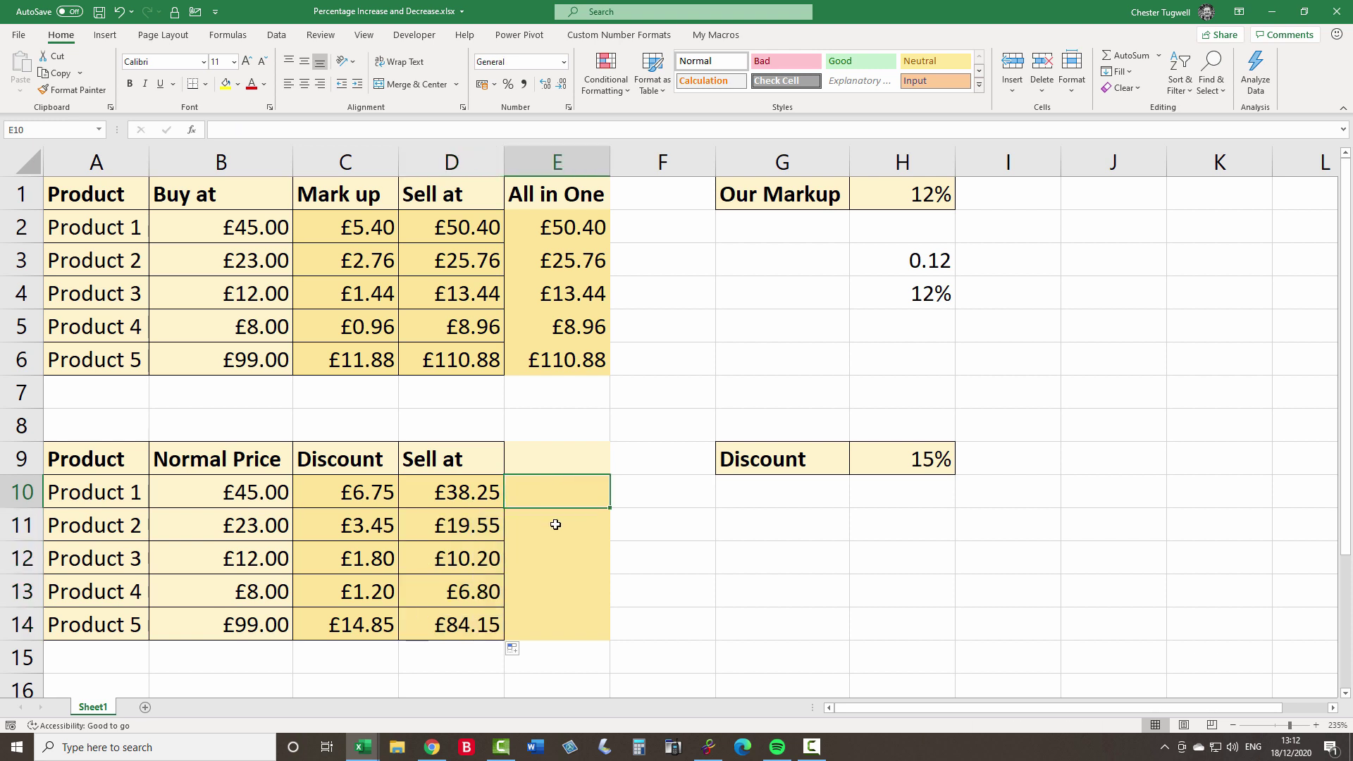
click(547, 458)
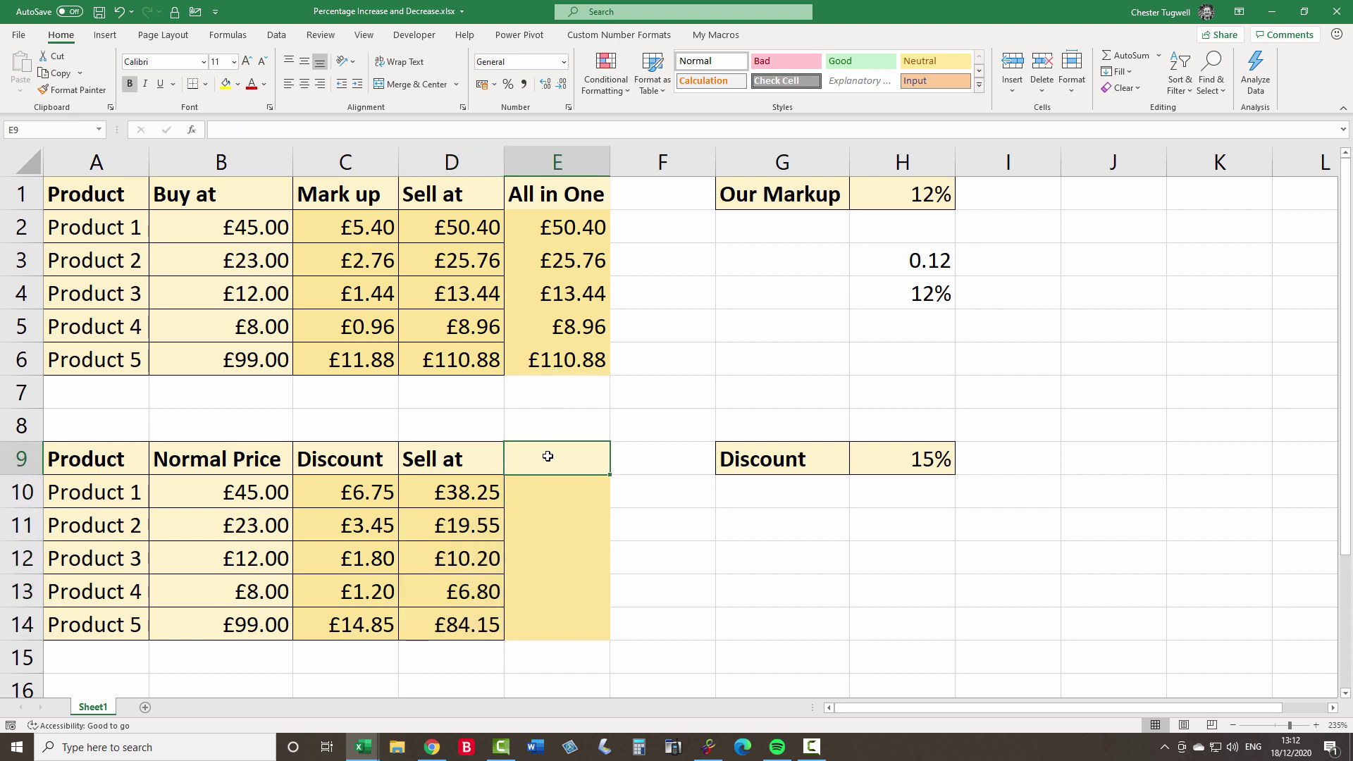
text(All in on)
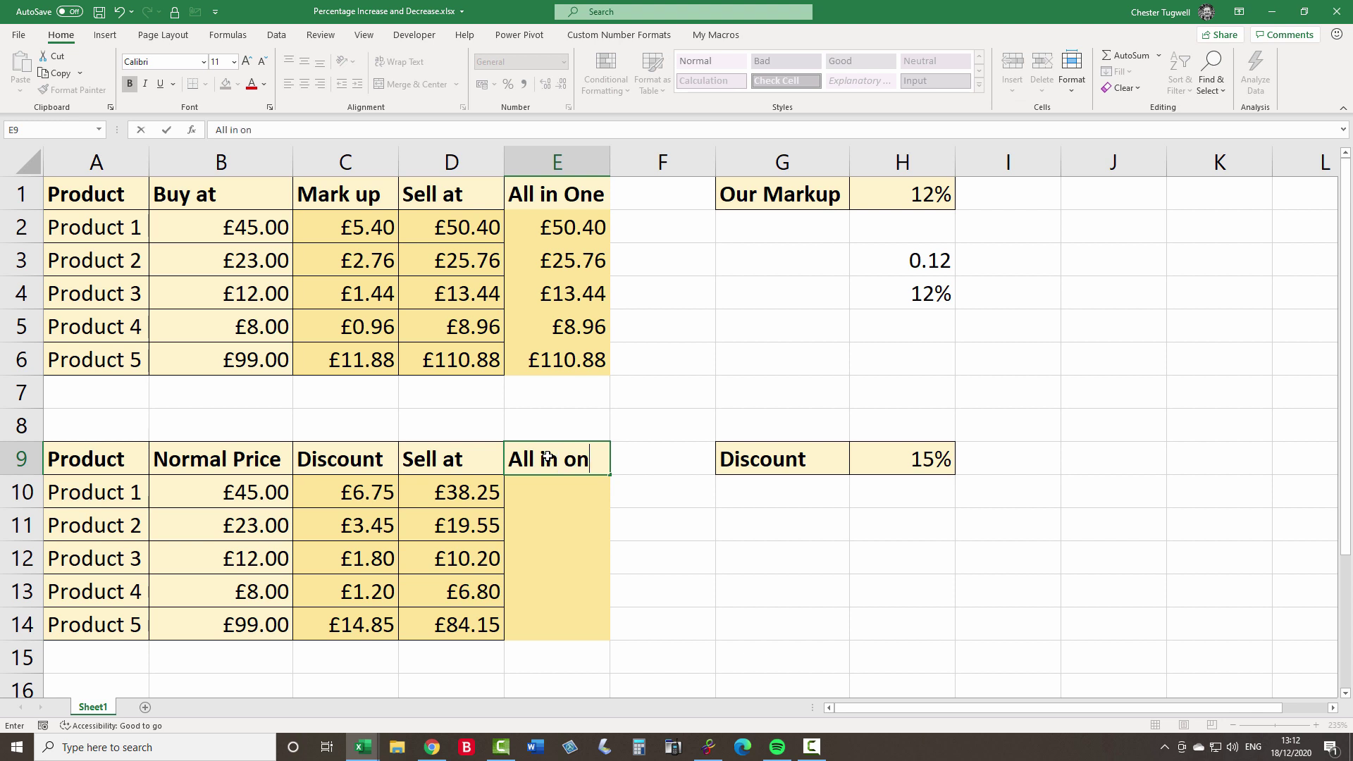
text(e)
key(Return)
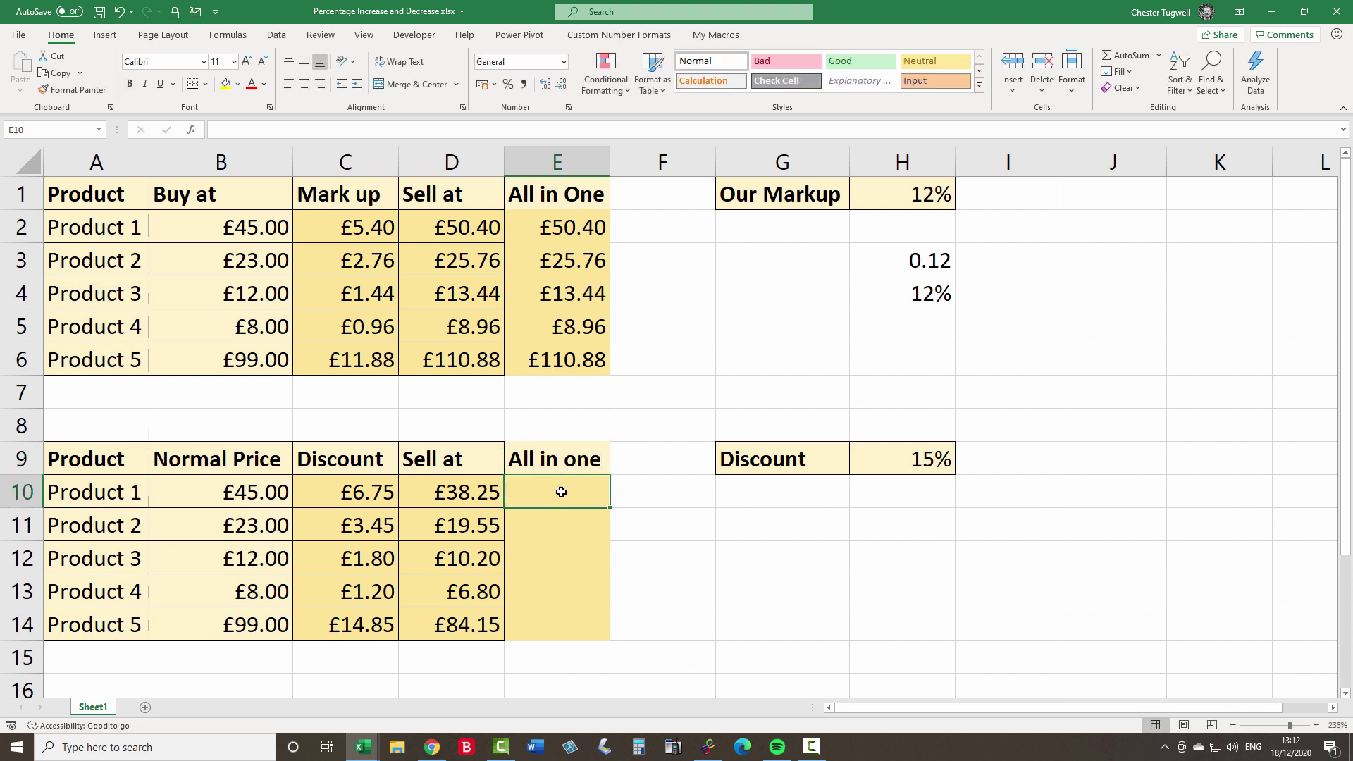
Enter =B10*(1-H9) in E10, giving Product 1 £38.25.
text(=)
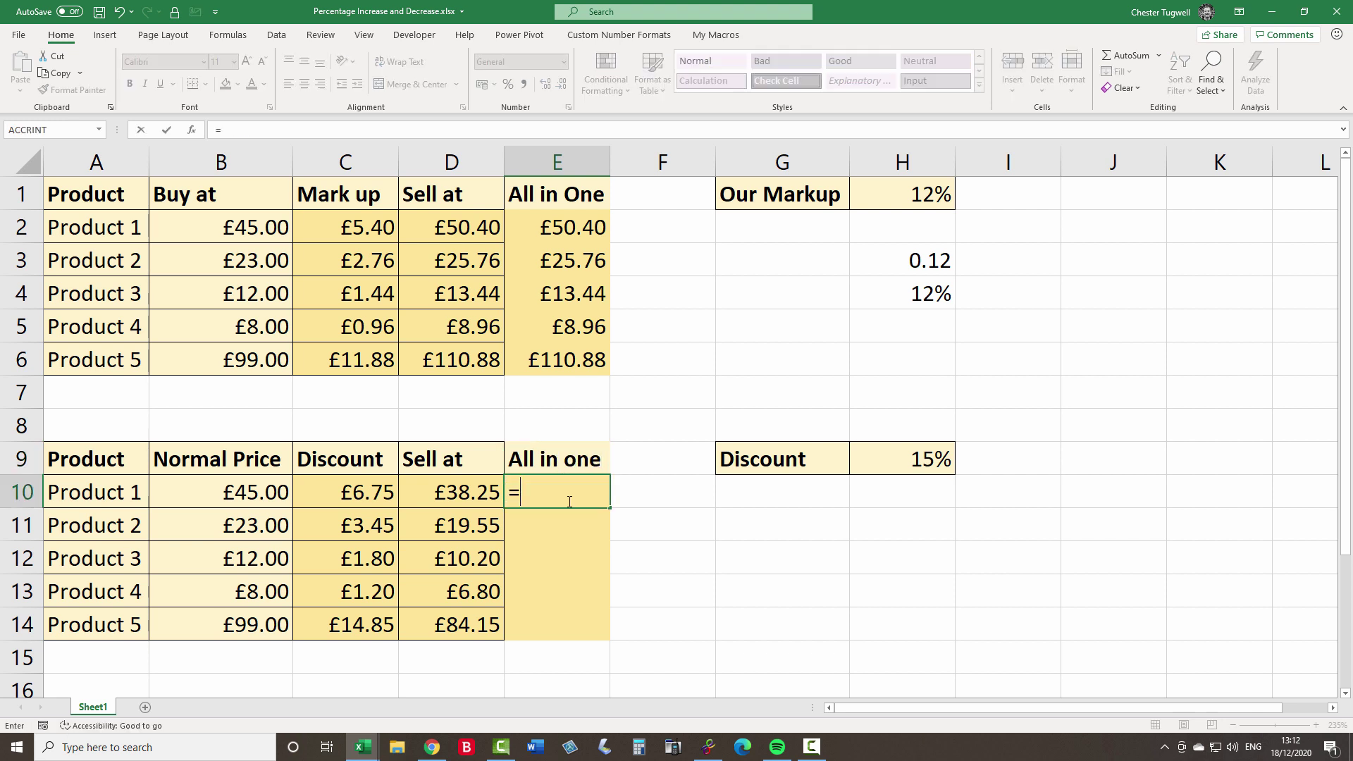
click(253, 492)
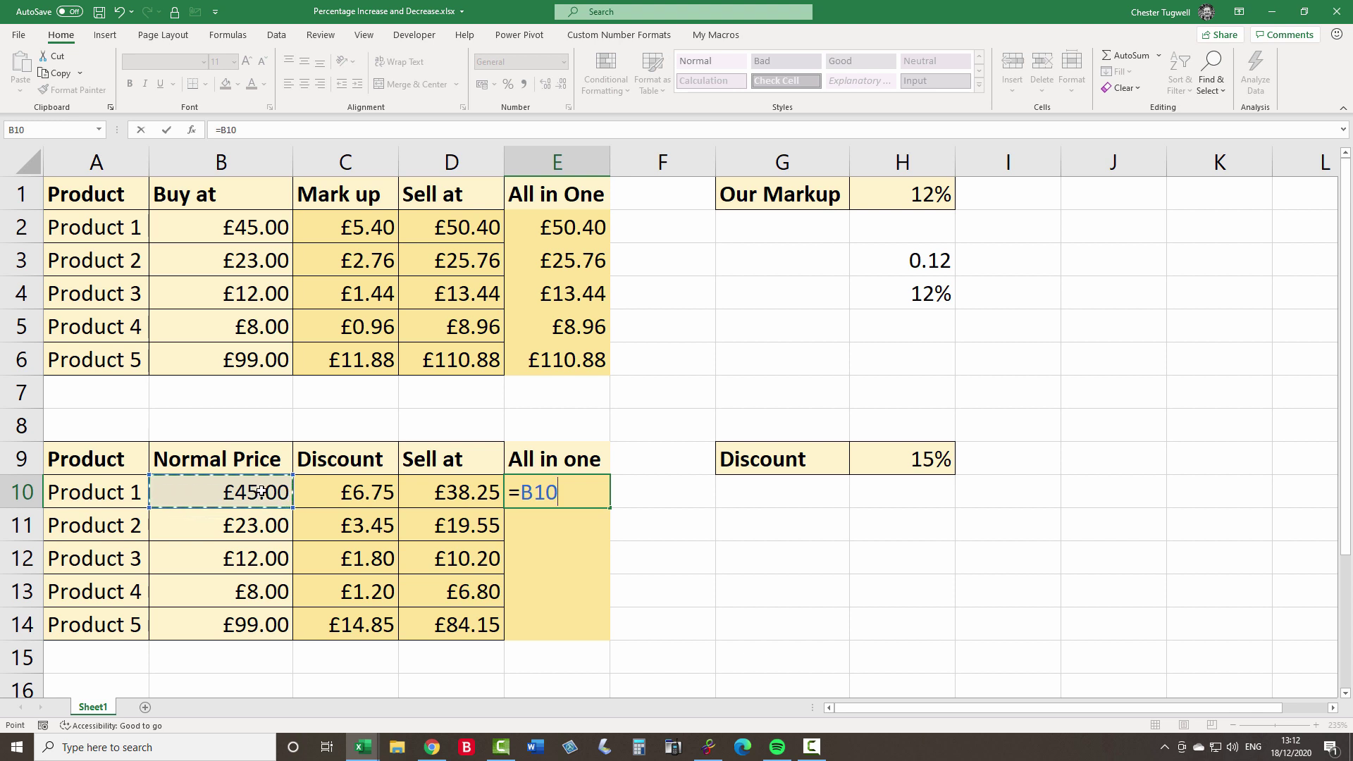
text(*(1-)
click(914, 459)
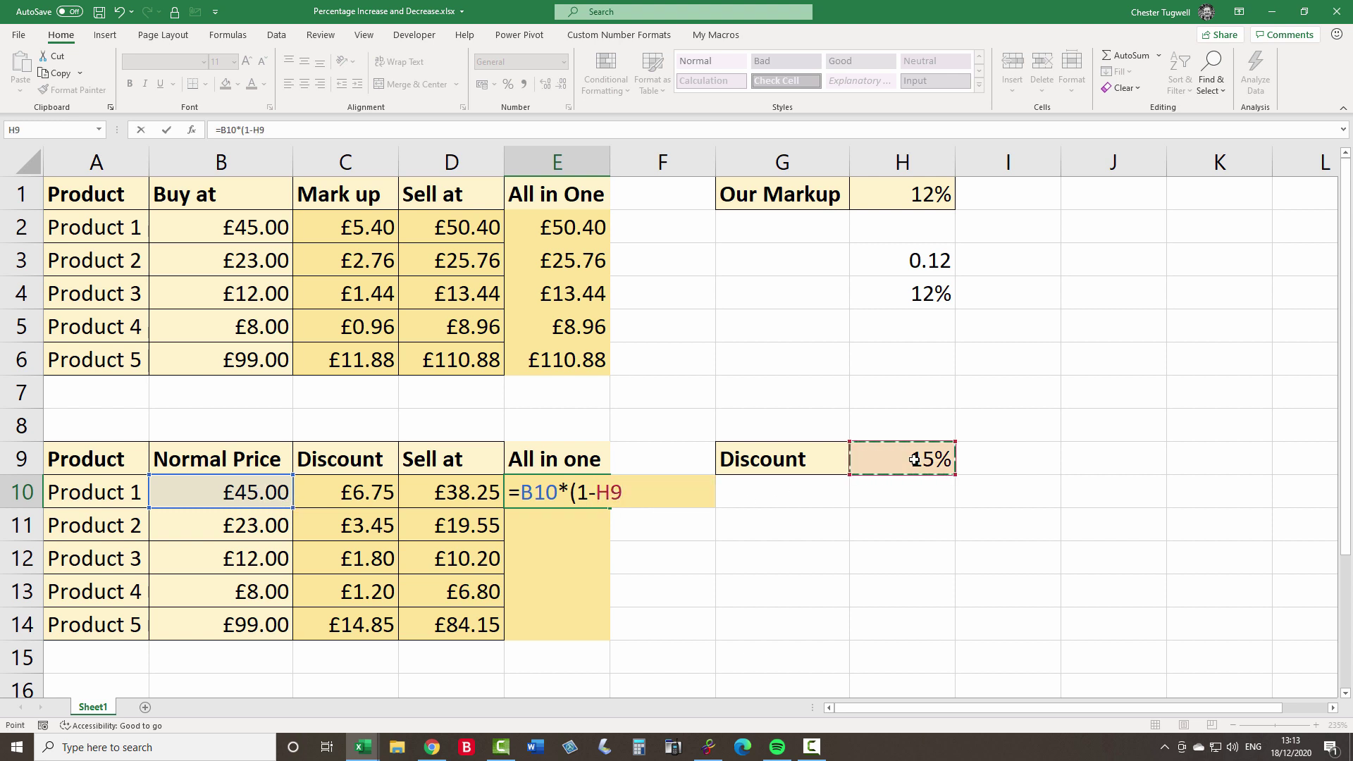
text())
drag(625, 493, 599, 493)
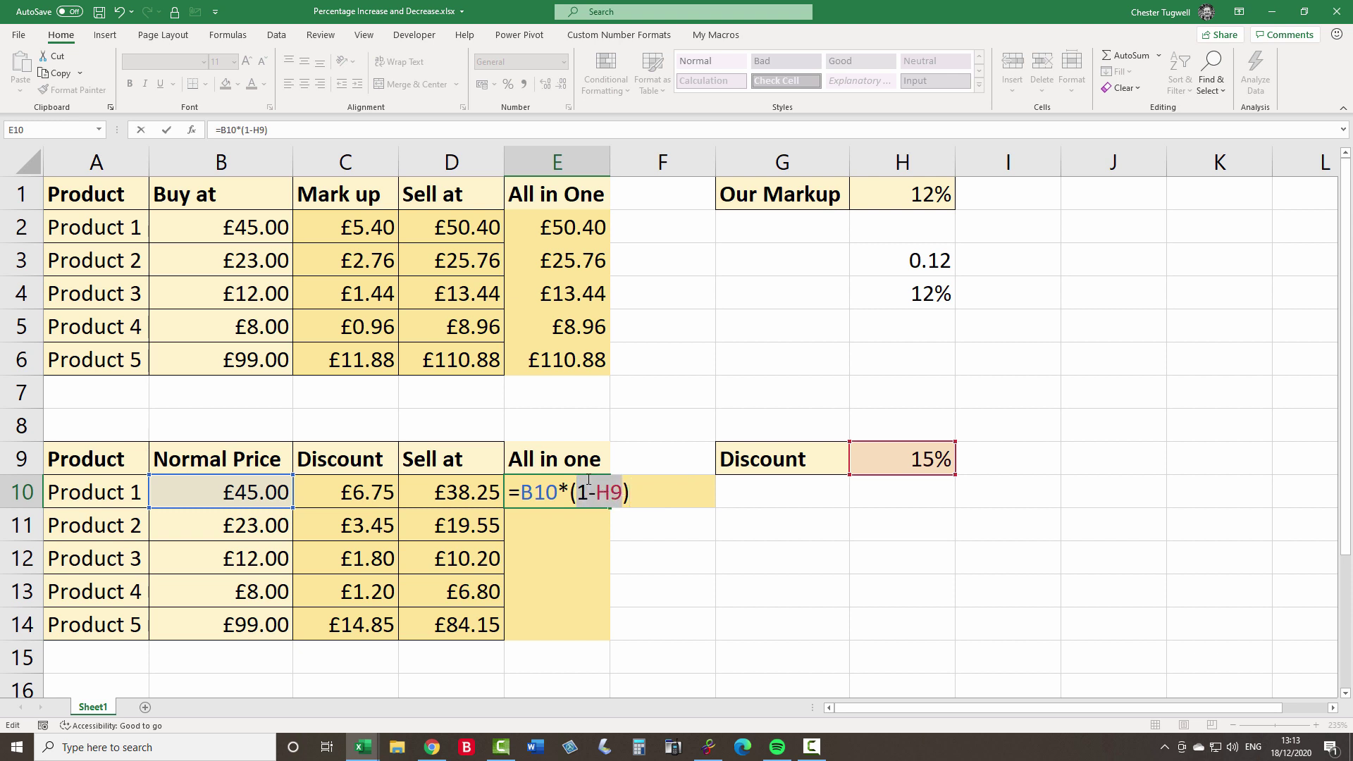
key(Return)
click(591, 494)
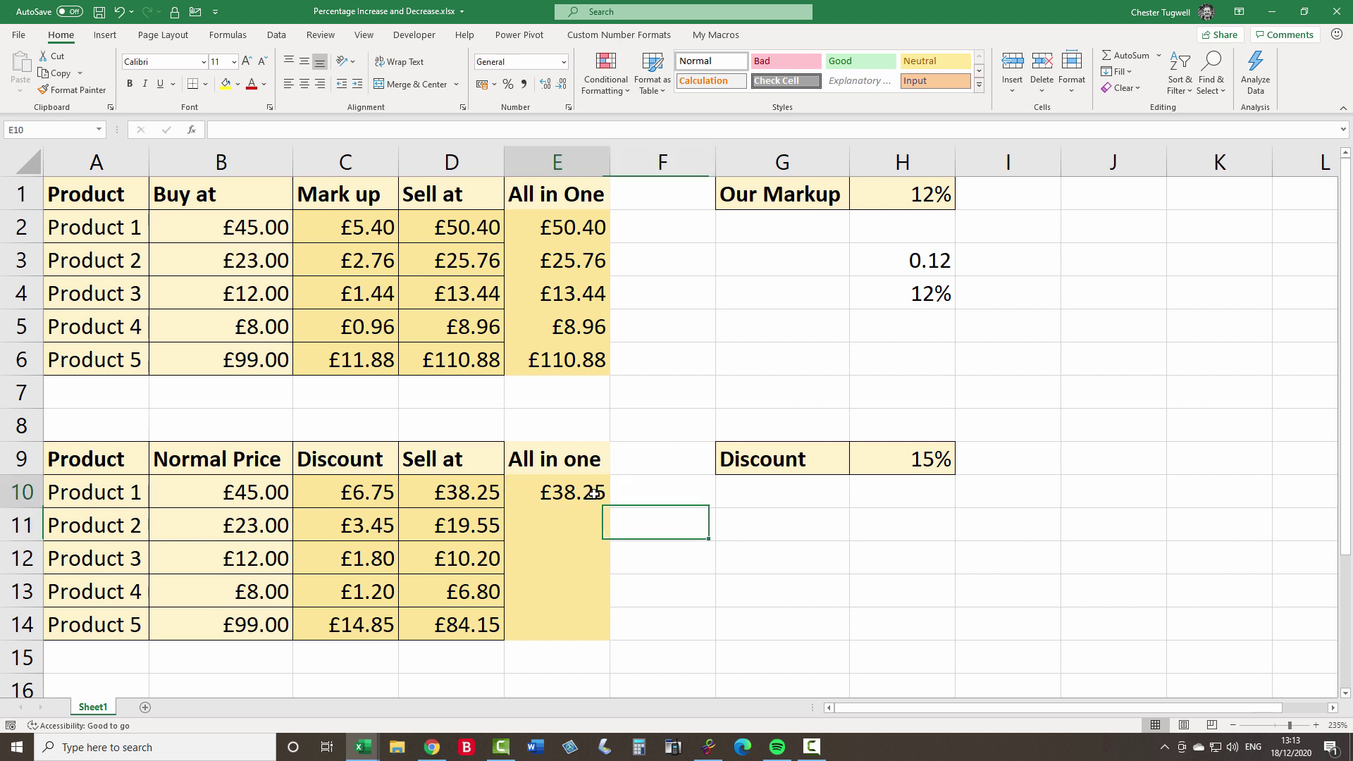
Change E10 to =B10*(1-$H$9) and fill it to E14, showing £38.25 to £84.15.
drag(608, 506, 592, 629)
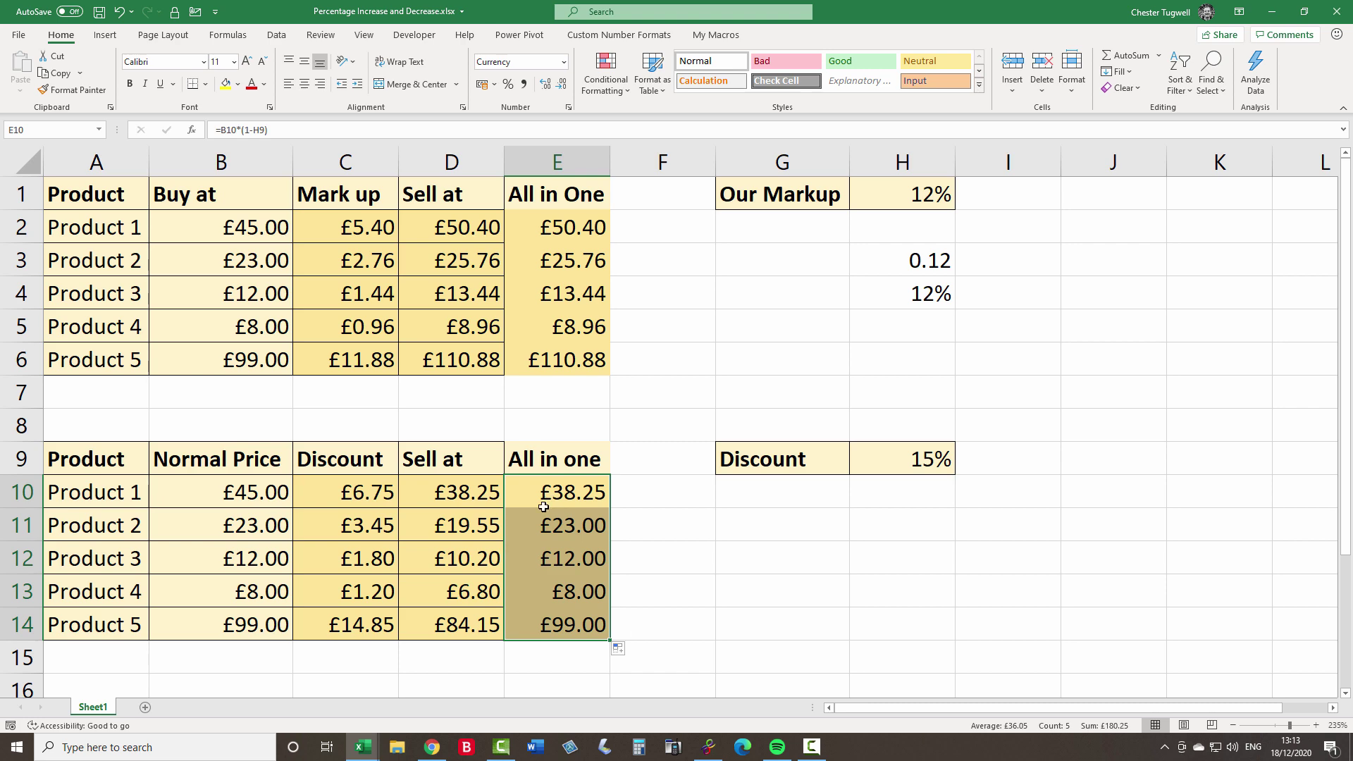
double_click(356, 525)
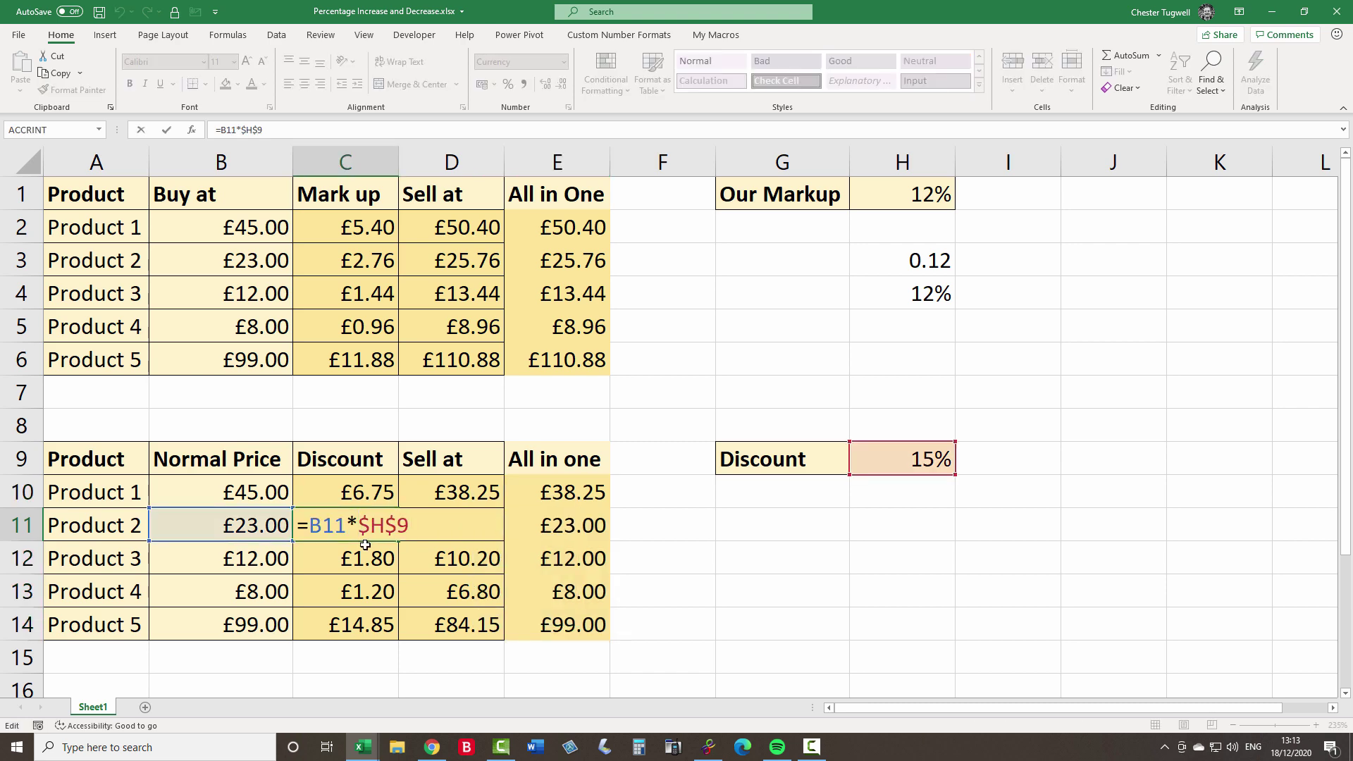
key(Escape)
double_click(571, 492)
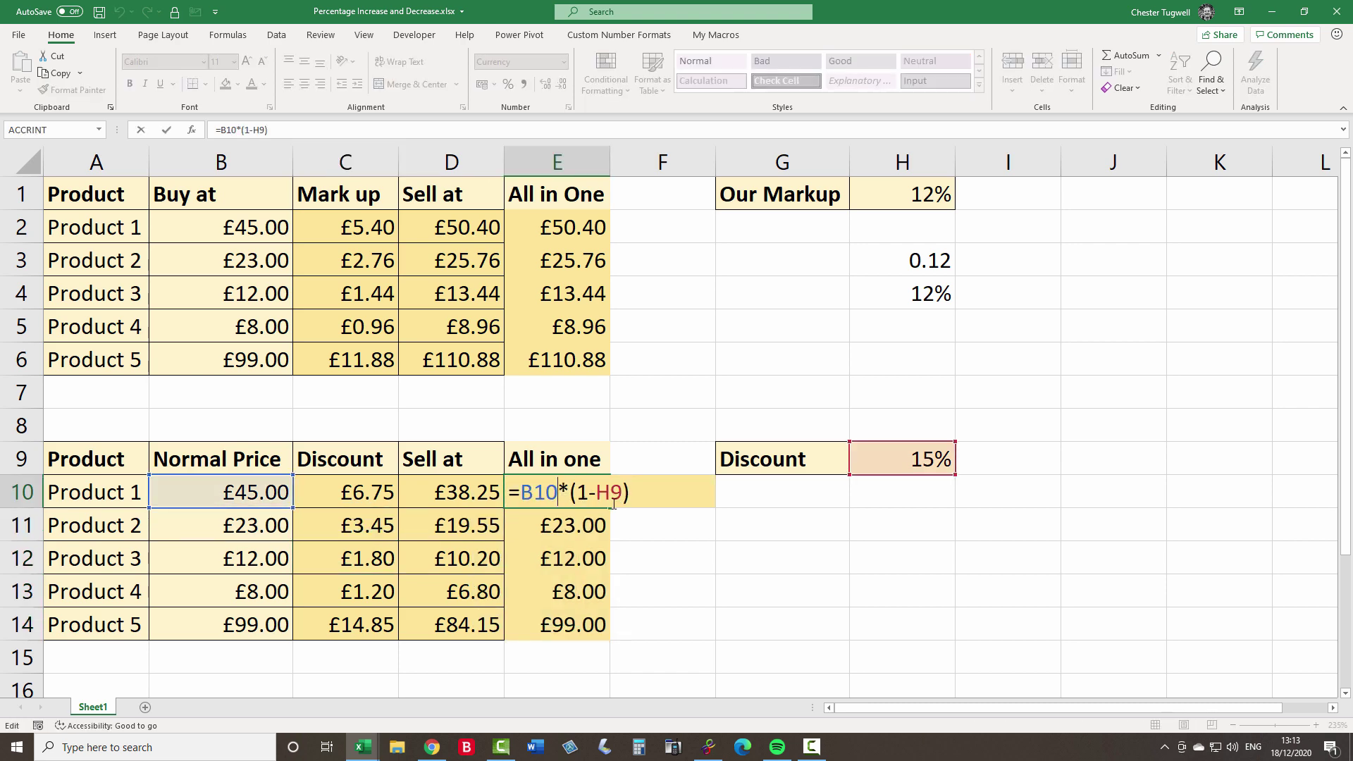
key(F4)
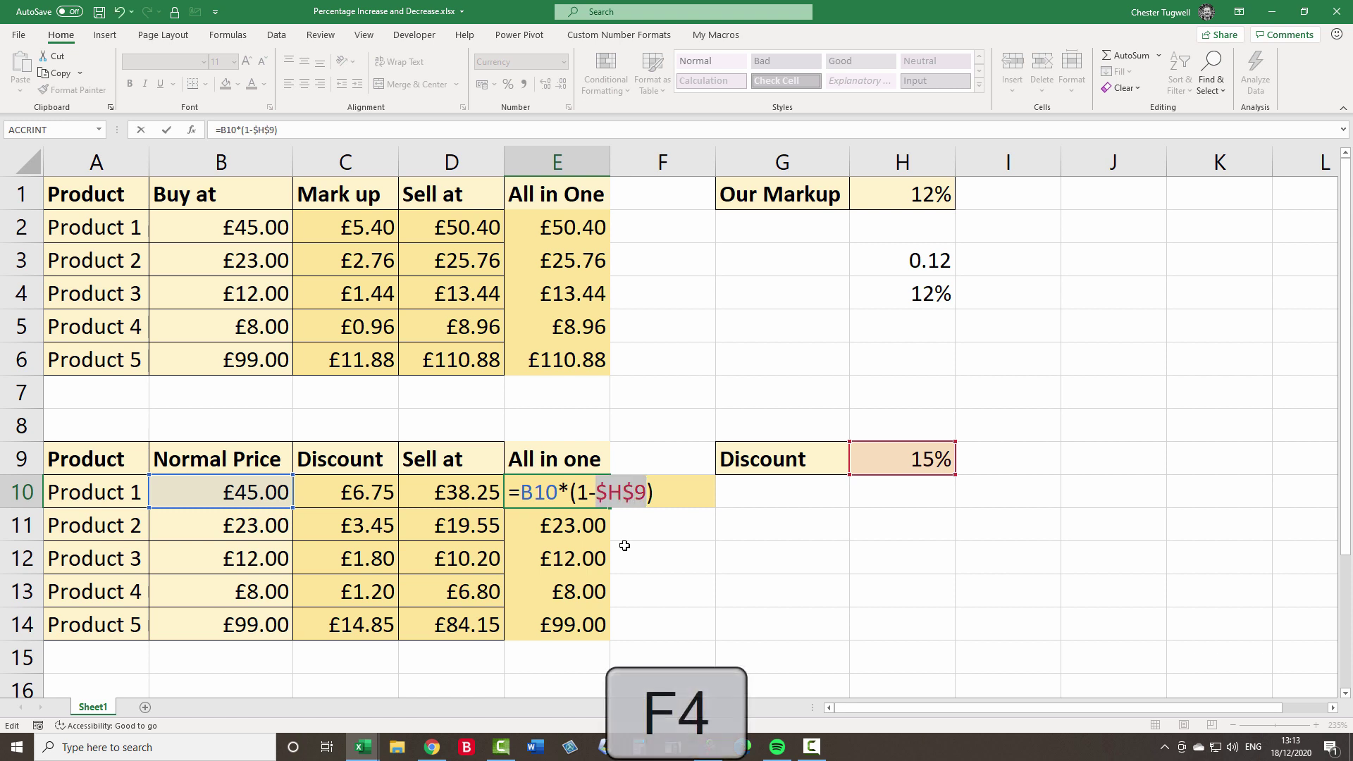
key(ctrl+Return)
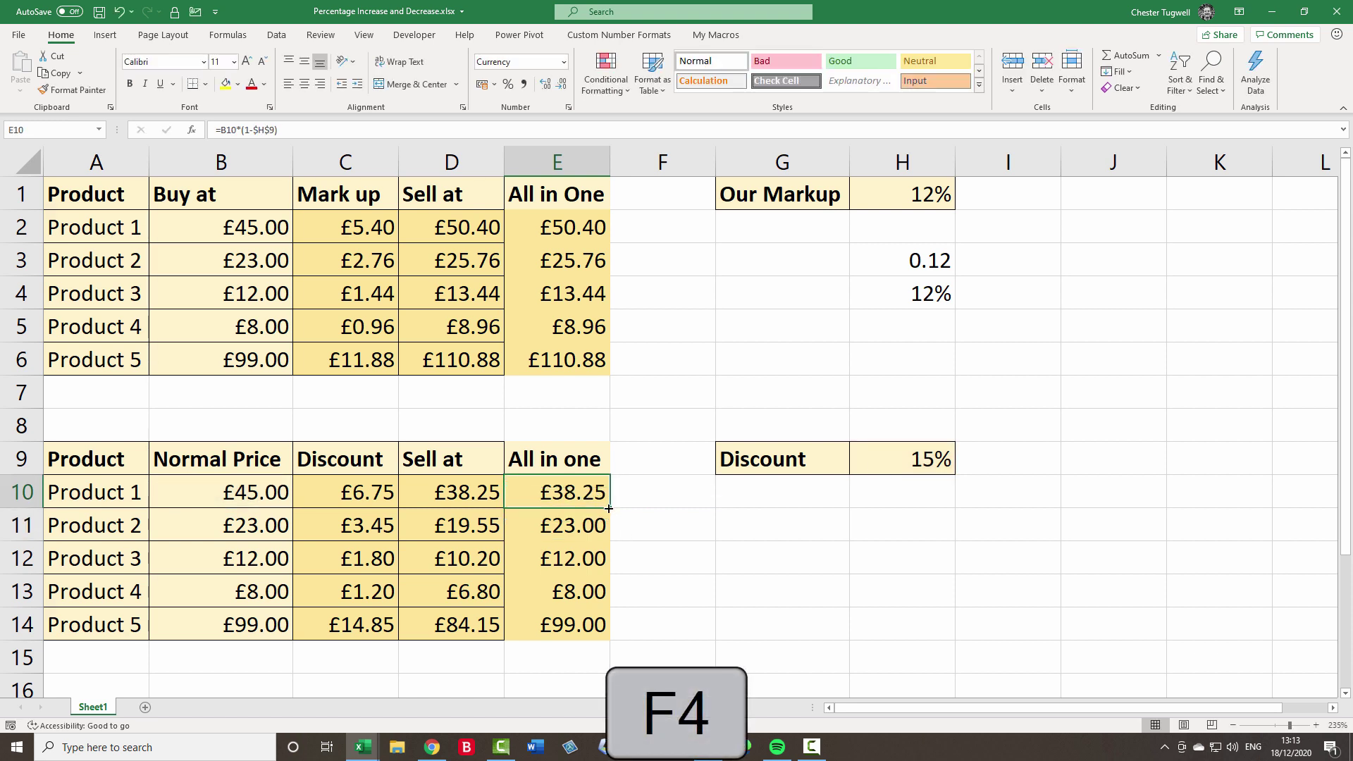
double_click(612, 509)
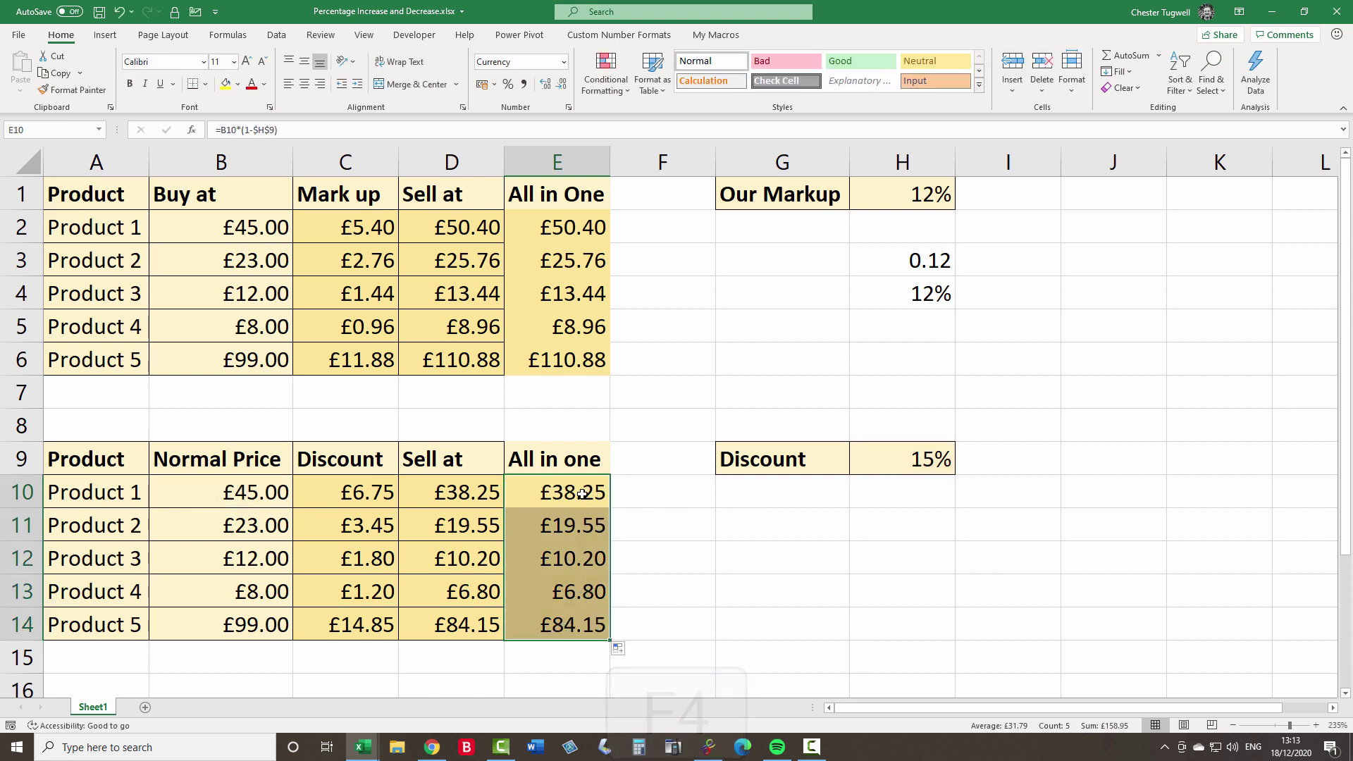
double_click(582, 492)
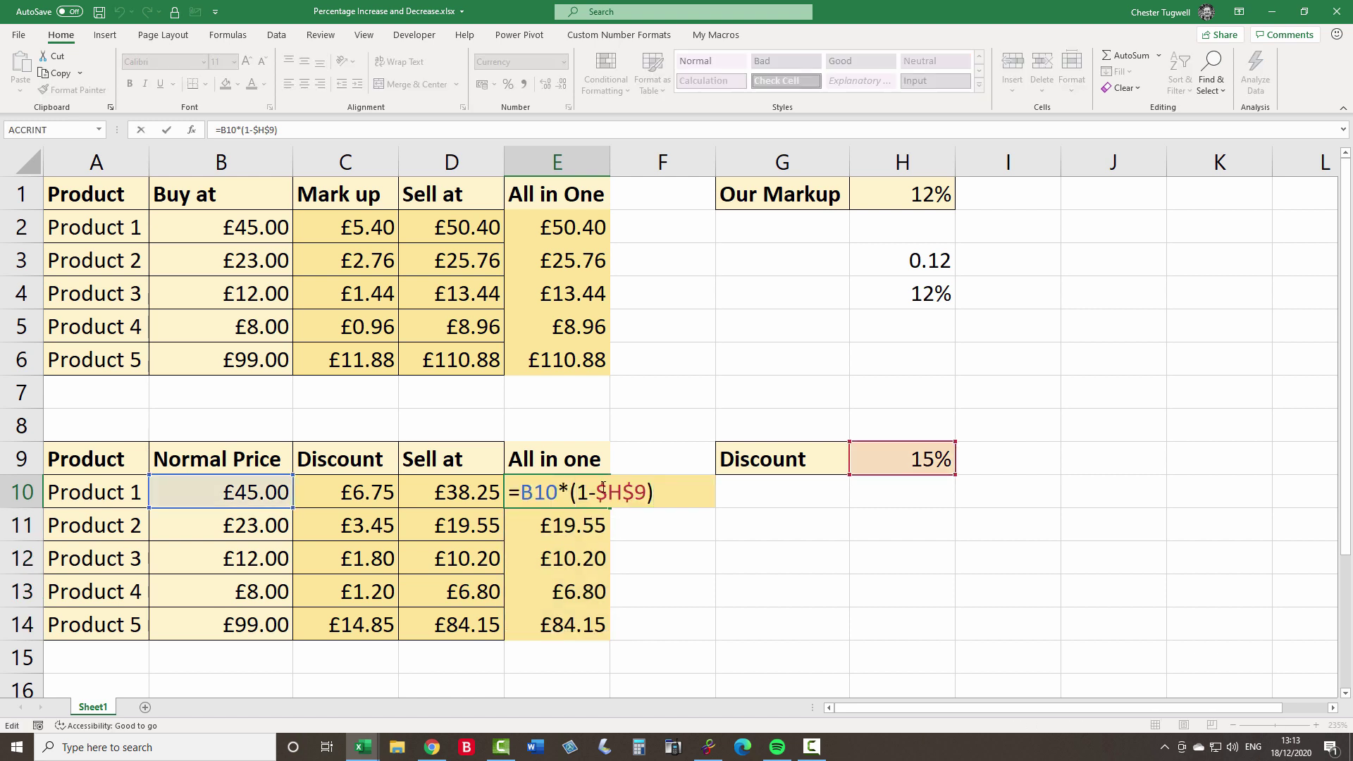
drag(604, 486, 643, 492)
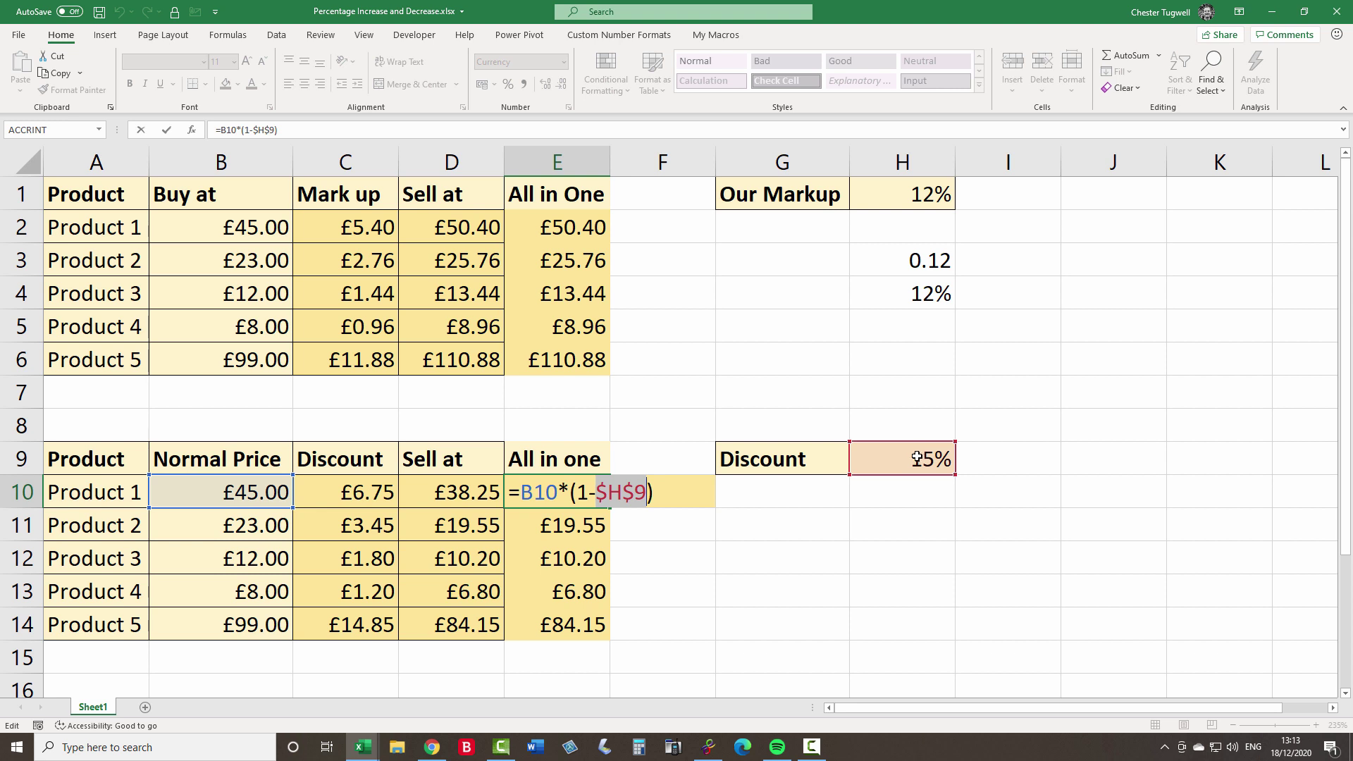
key(ctrl+Return)
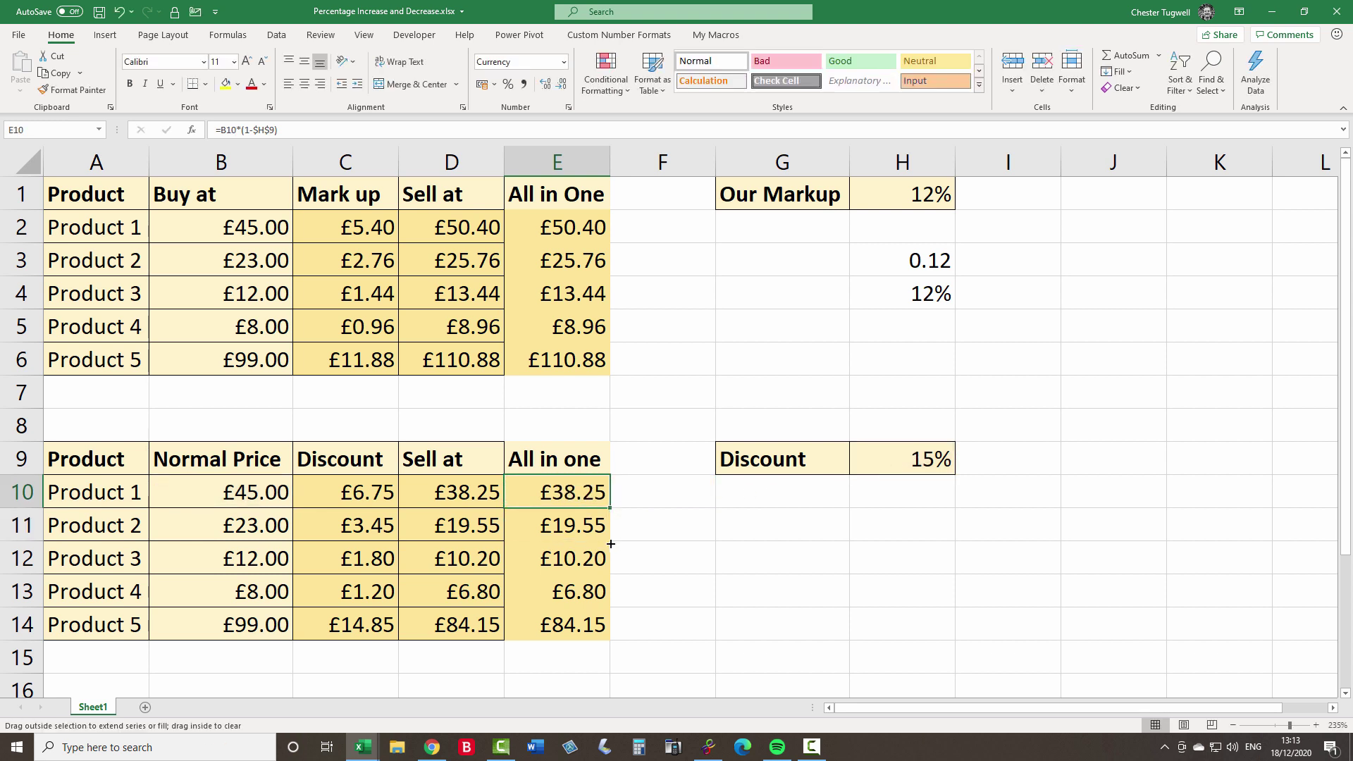
drag(611, 544, 611, 638)
click(594, 498)
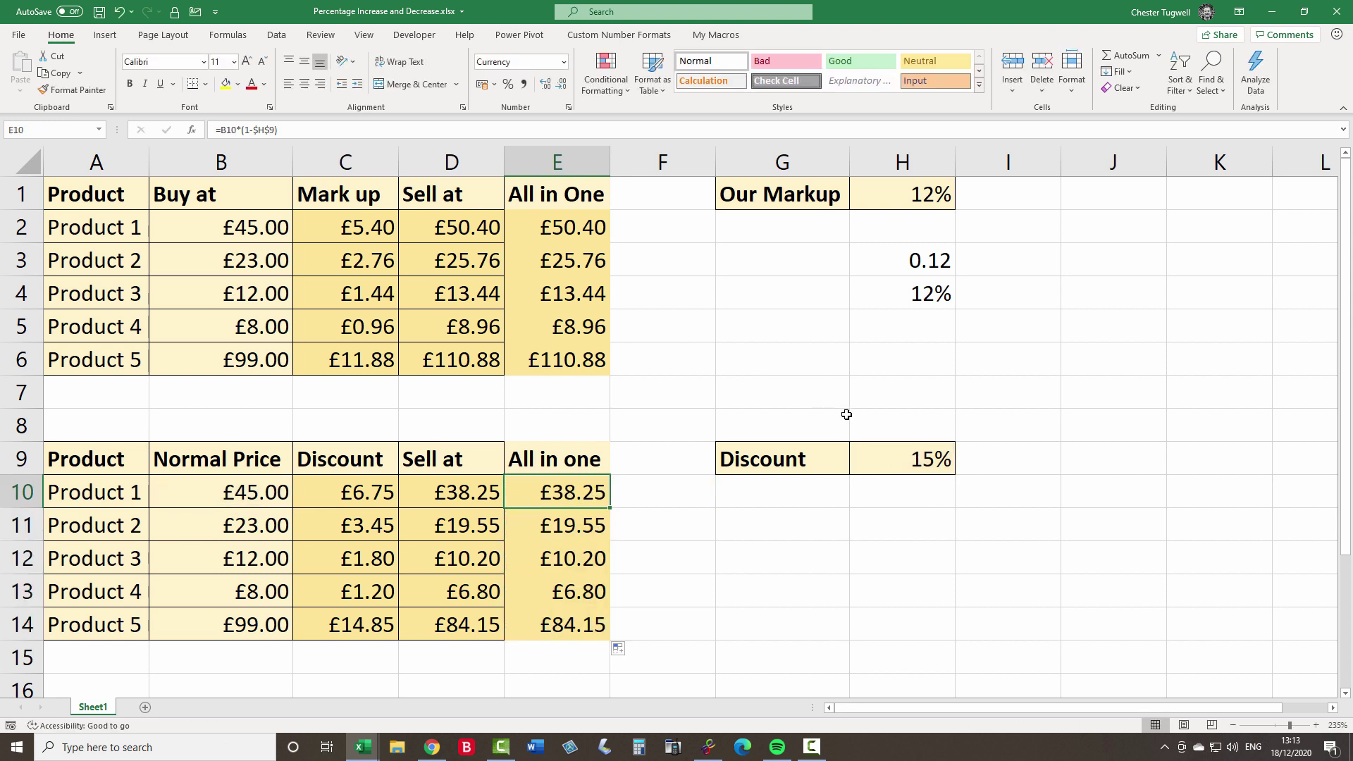
key(F2)
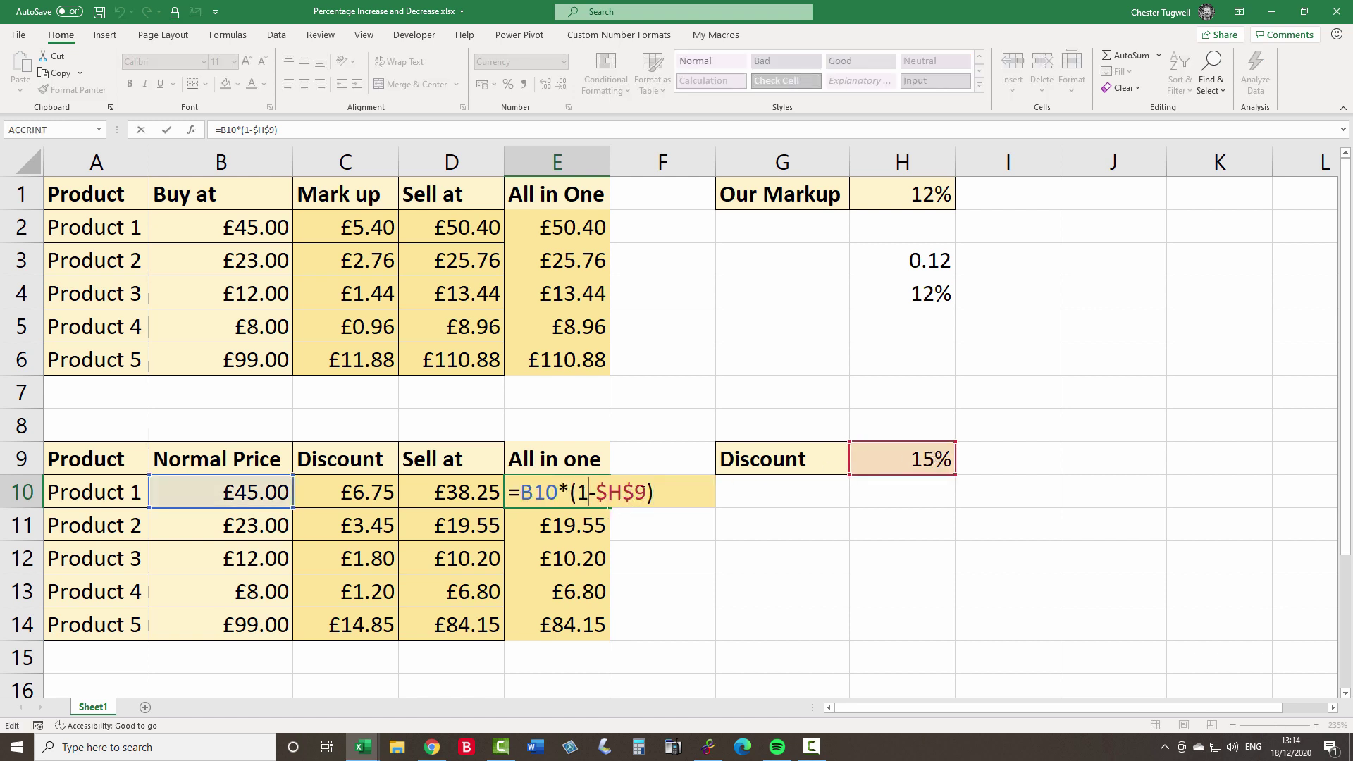
drag(647, 492, 596, 492)
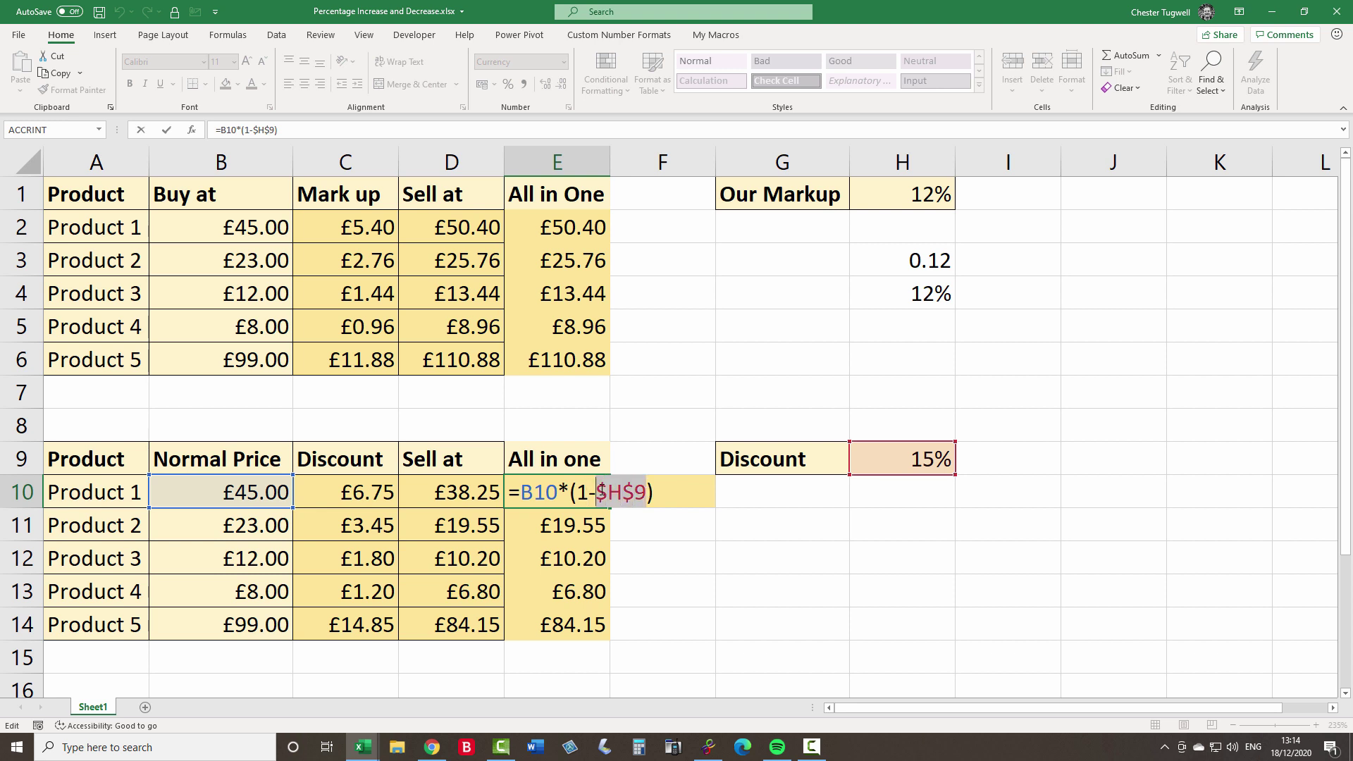
text(1)
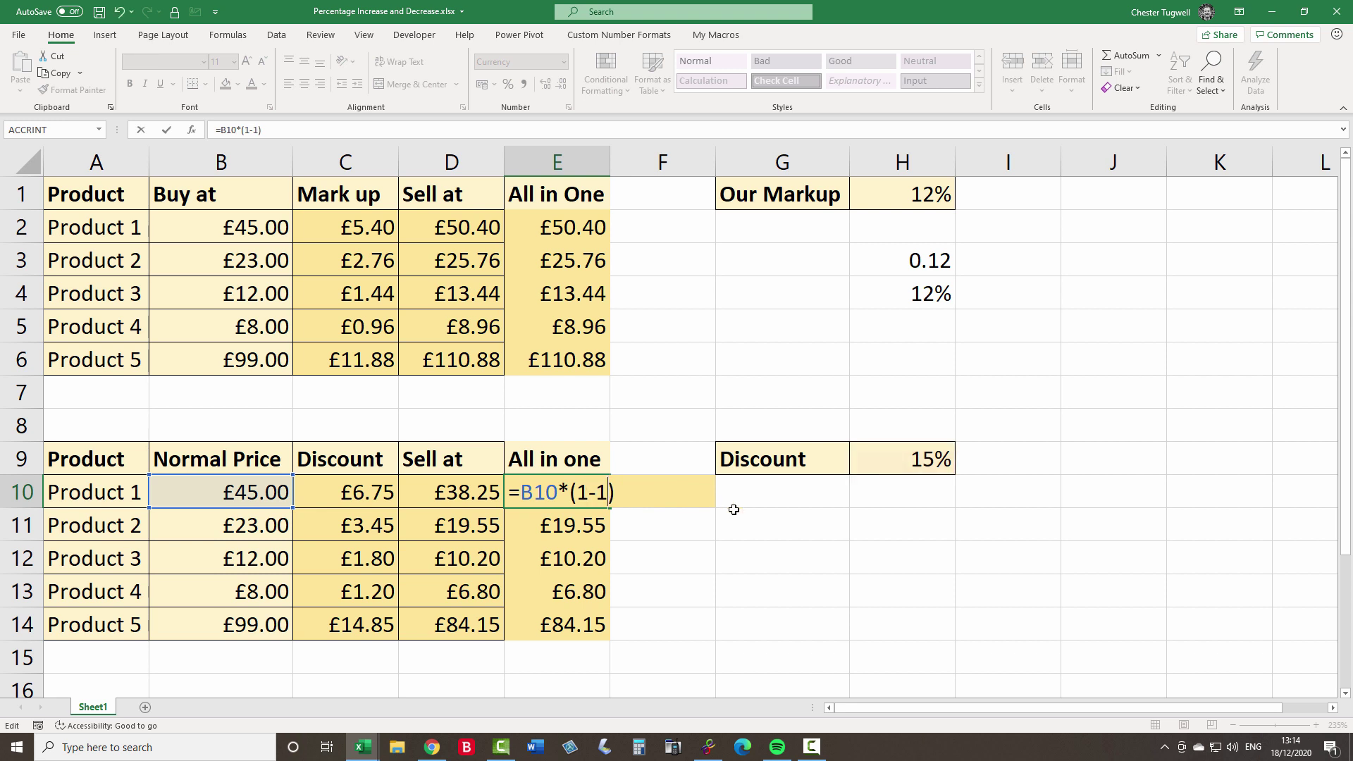
text(5%)
key(ctrl+z)
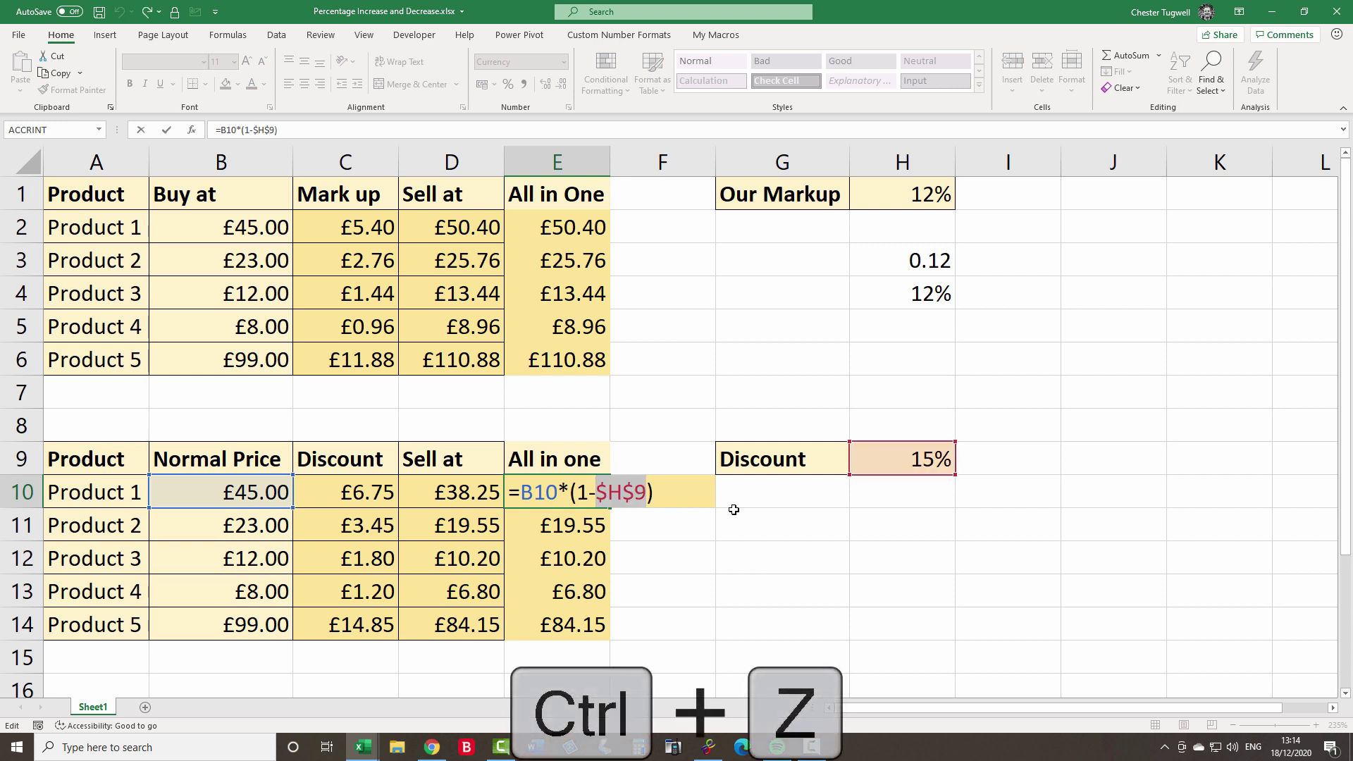
key(Return)
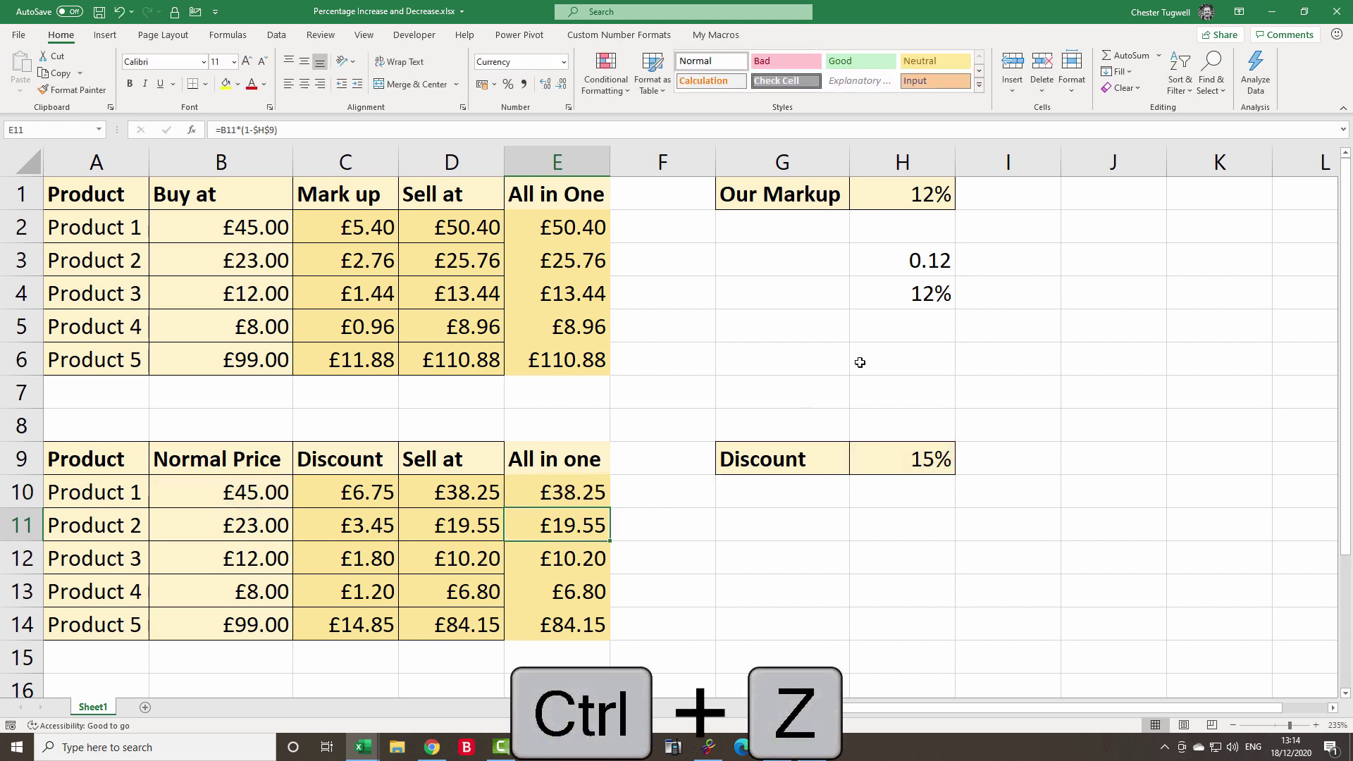
Change the markup in H1 to 15 and the discount in H9 to 20.
click(912, 201)
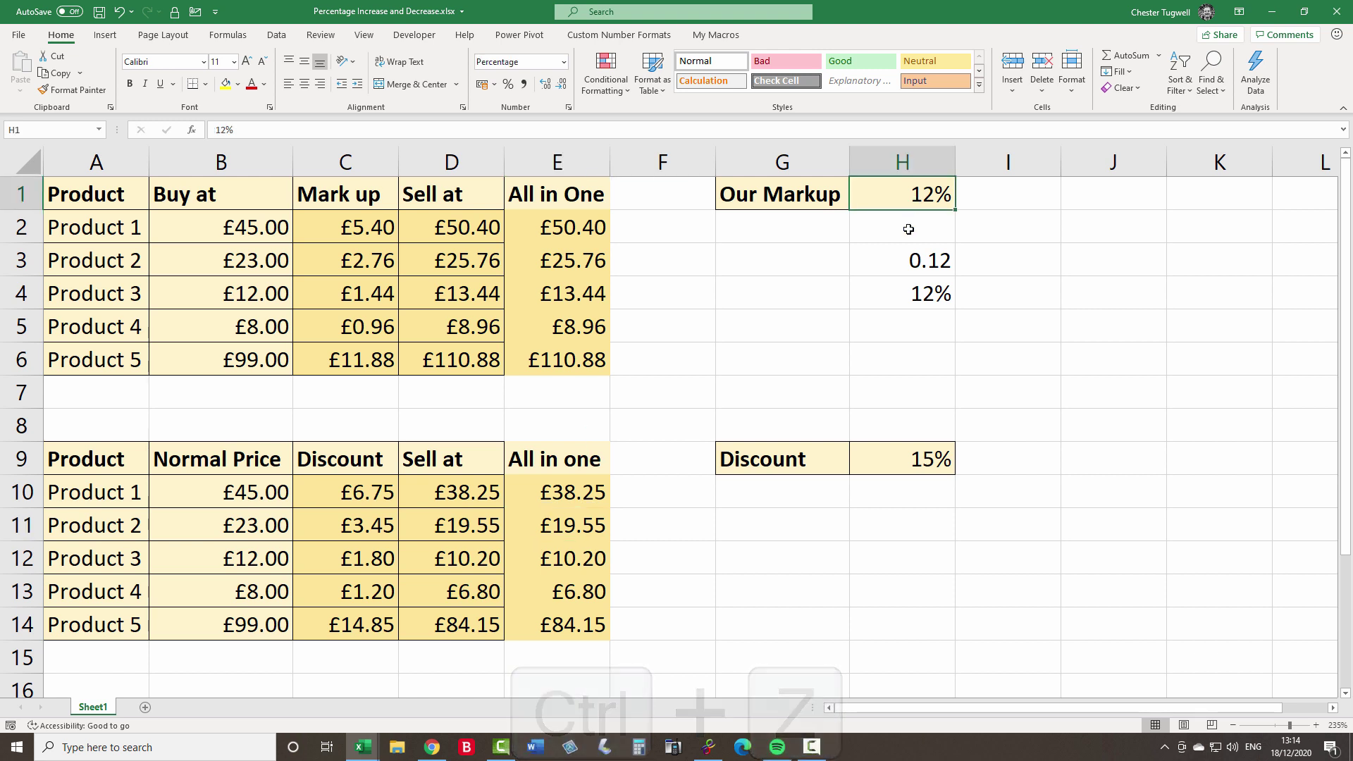
text(15)
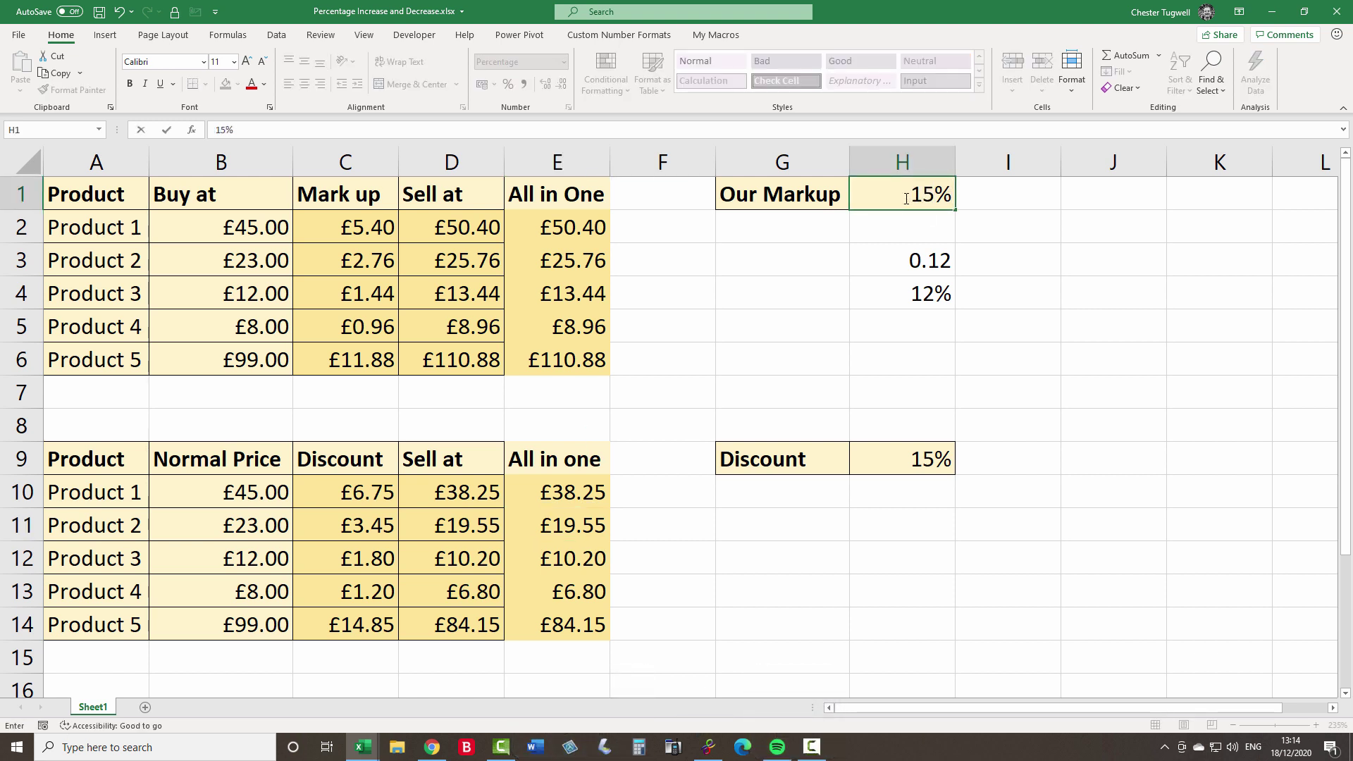
key(Return)
click(911, 465)
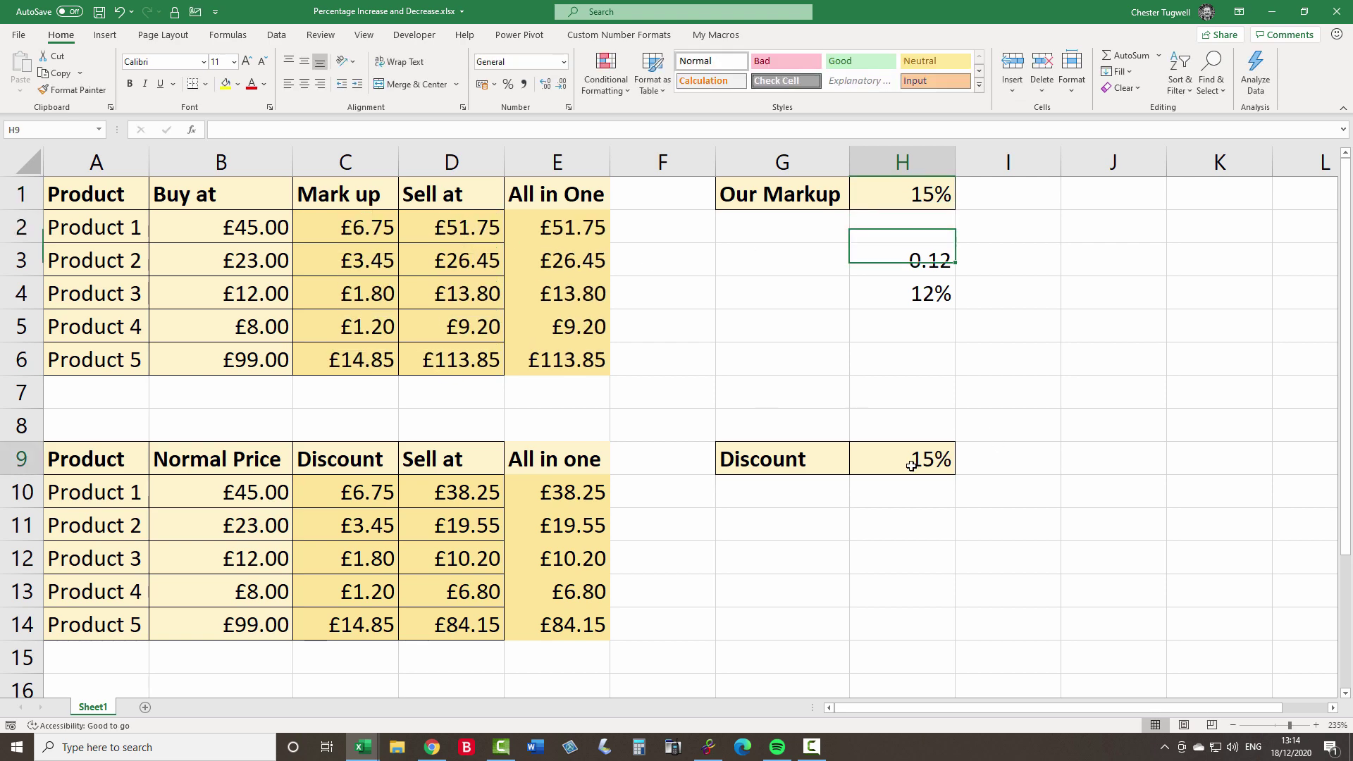
text(20)
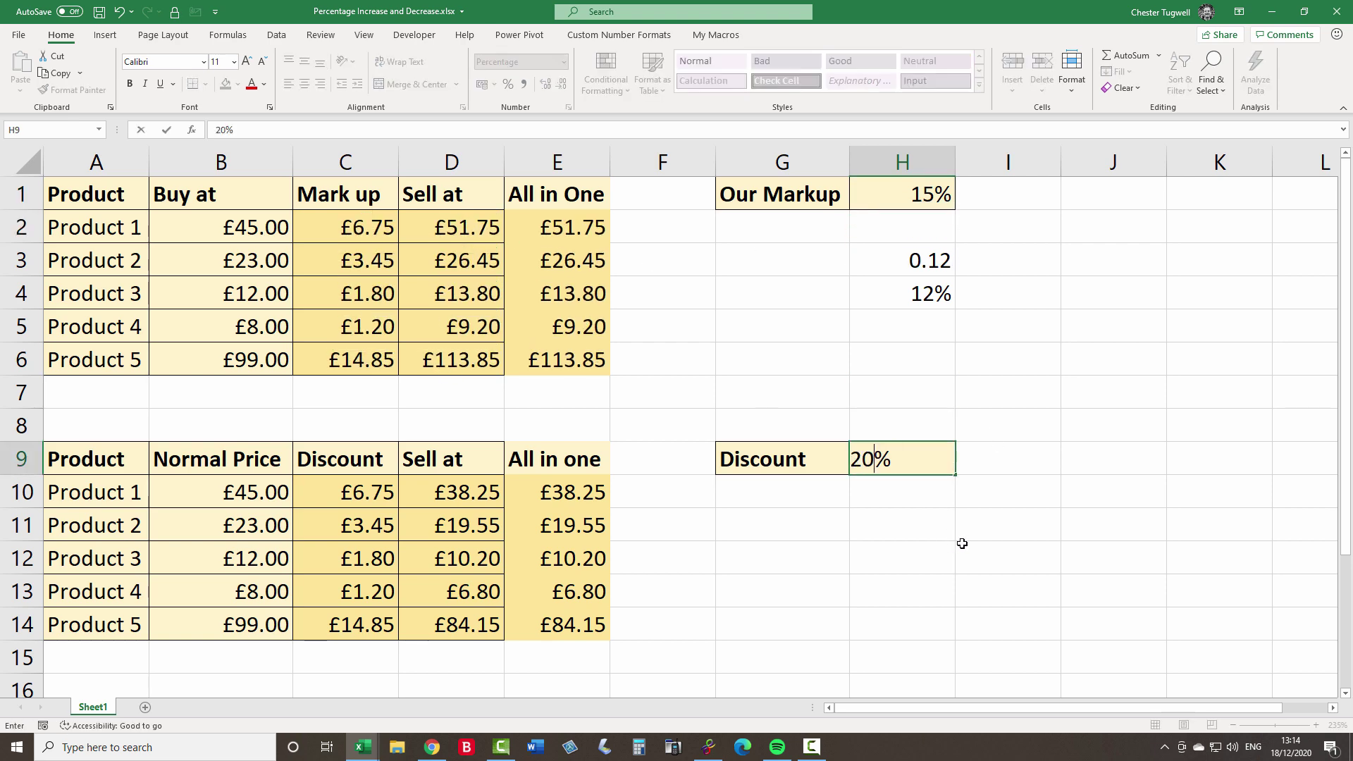
key(Return)
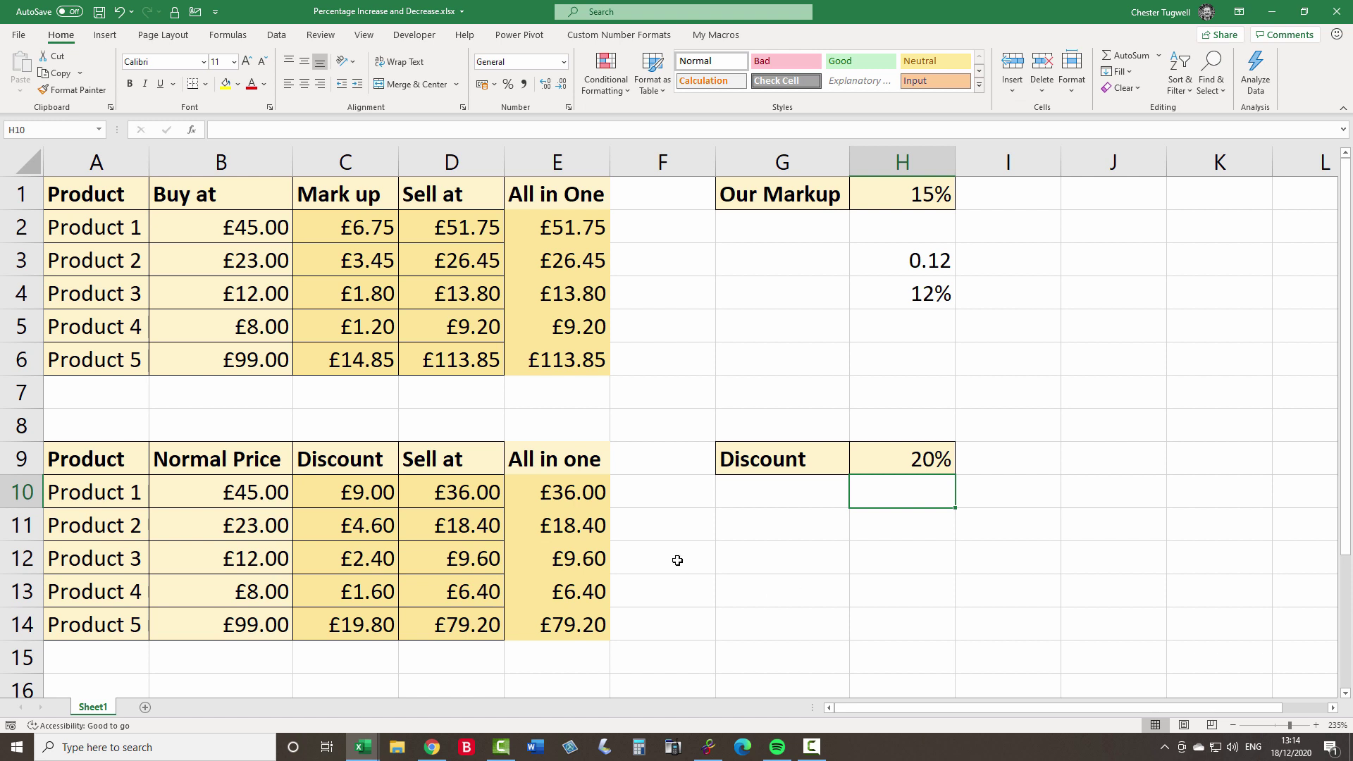